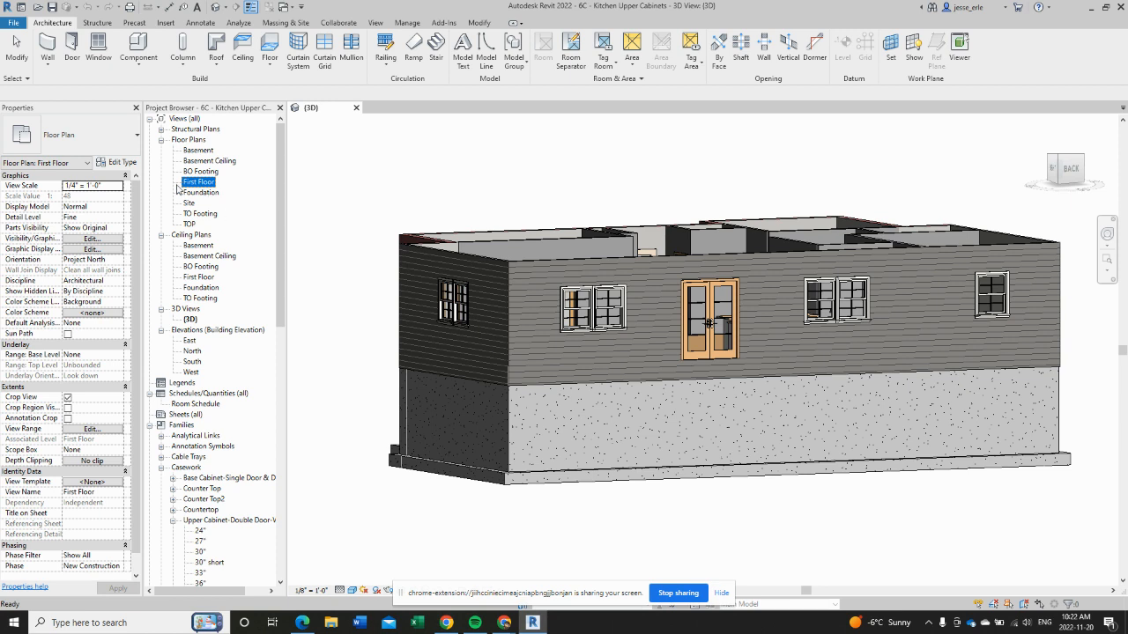
- Open the First Floor plan view at the small tiled bathroom
double_click(193, 183)
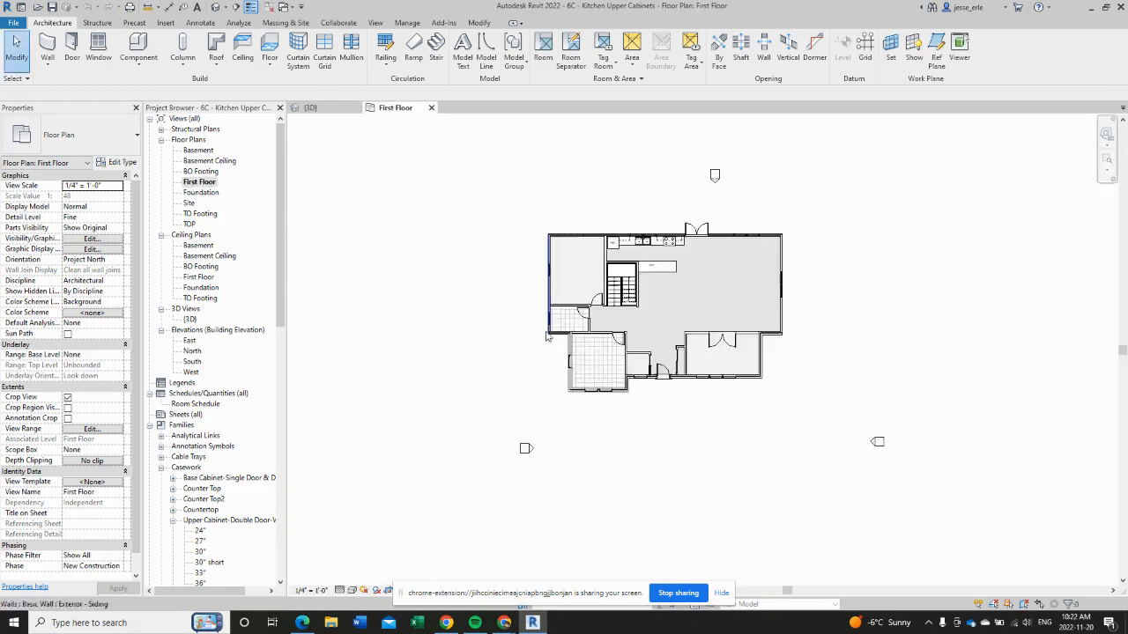
scroll(699, 257, up, 3)
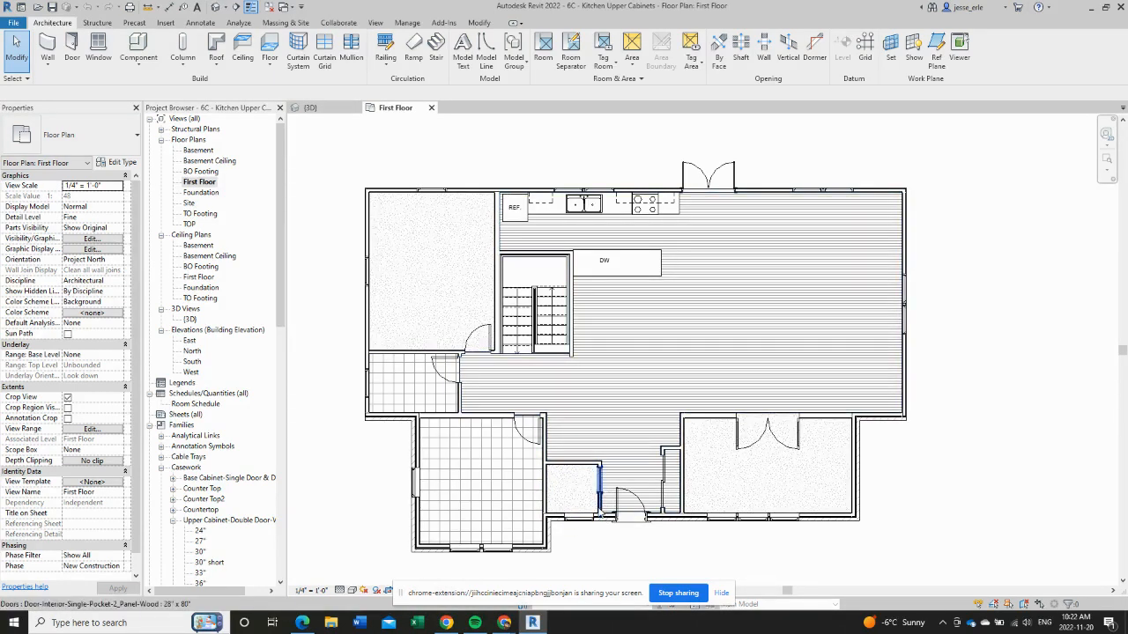
scroll(573, 493, up, 3)
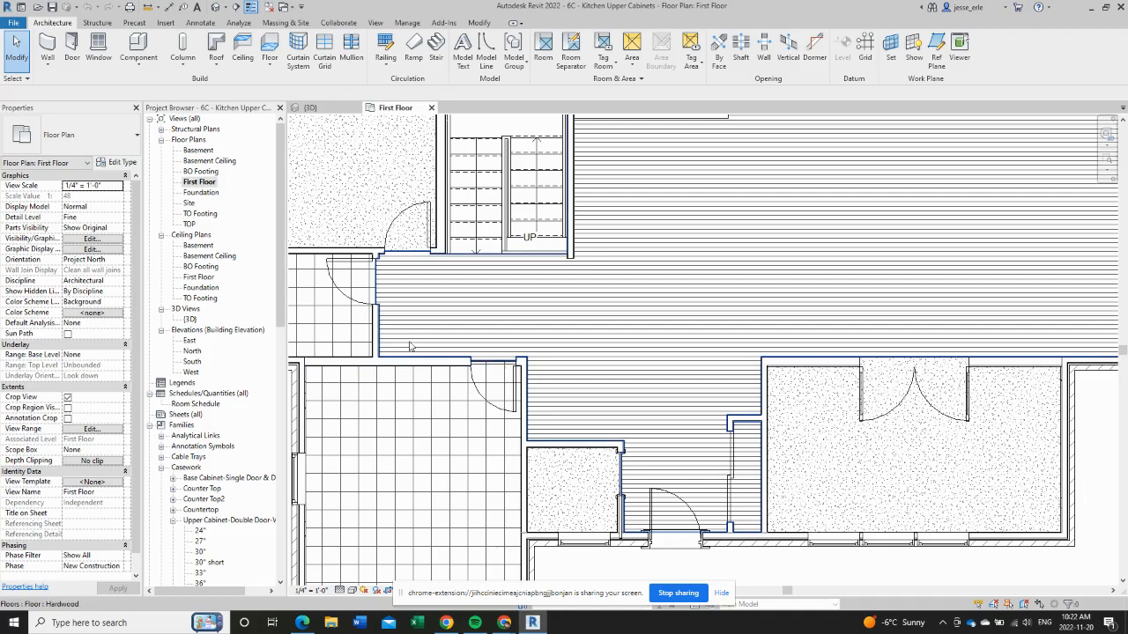
mouse_move(409, 346)
middle_down()
mouse_move(438, 372)
mouse_move(570, 424)
middle_up()
scroll(566, 407, up, 2)
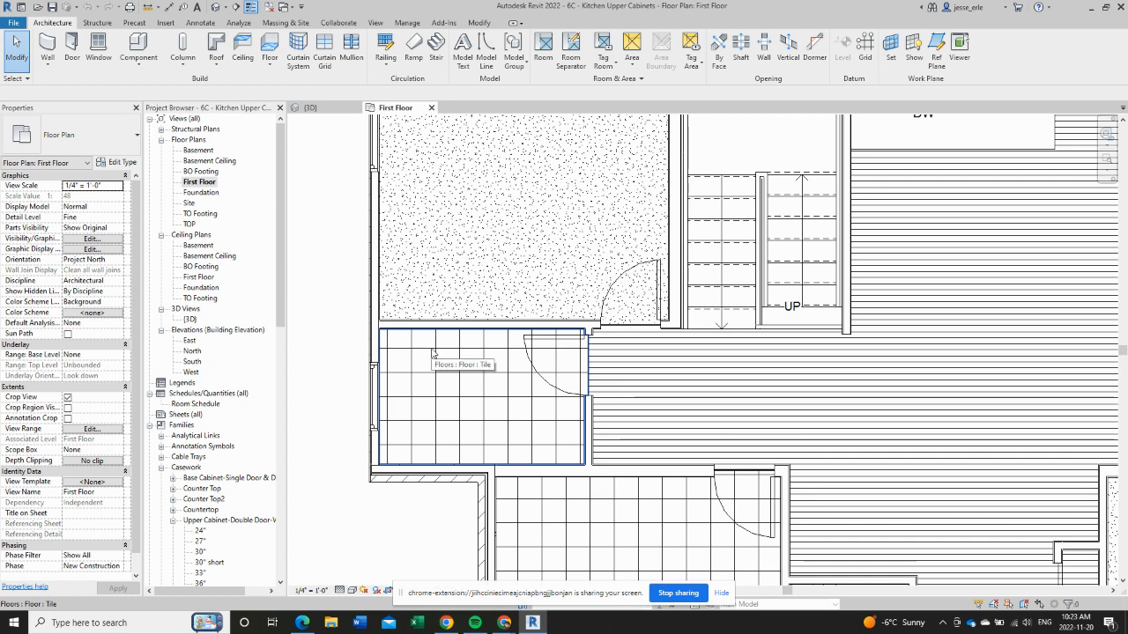
- Place a Tub-Rectangular-3D along the small bathroom's lower wall in the corner below the door, flipped so the drain faces the door wall
click(138, 49)
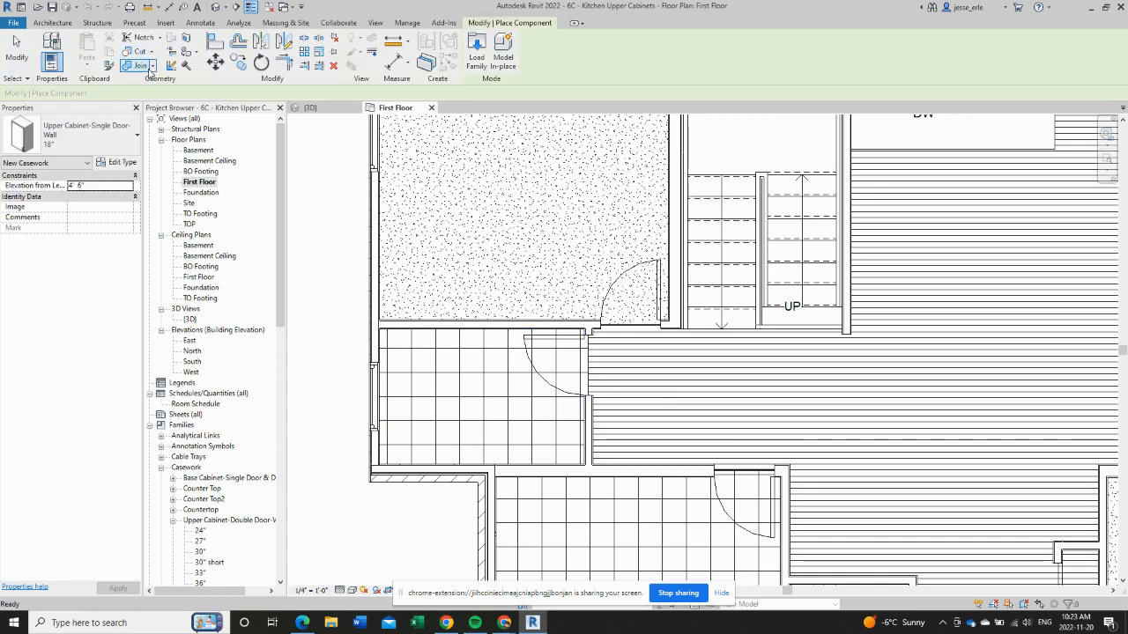
click(134, 141)
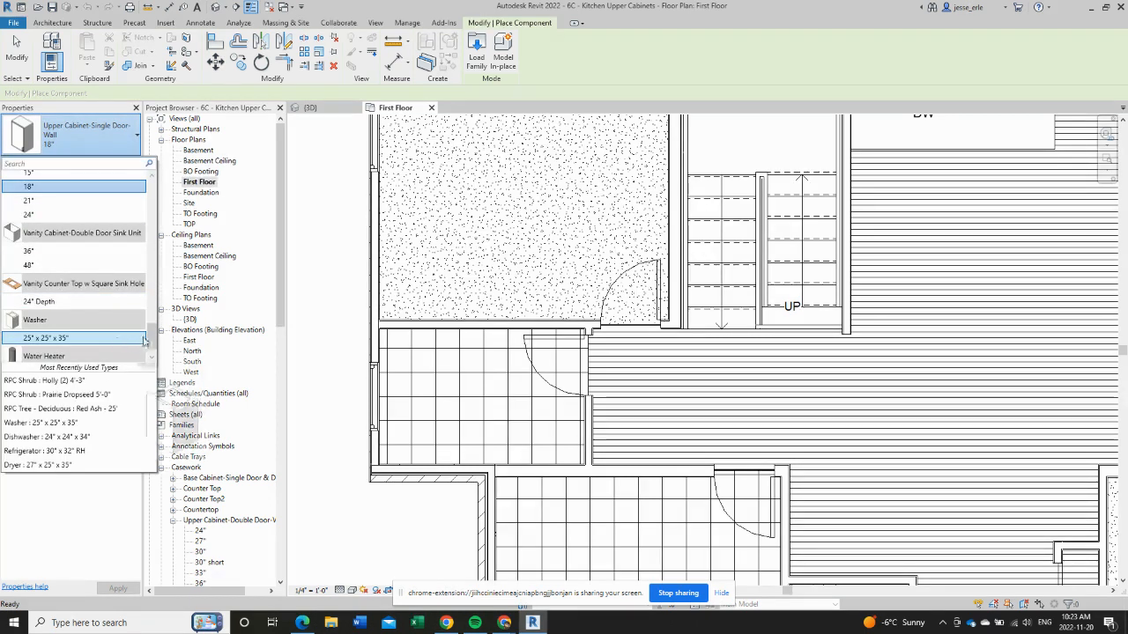
drag(155, 344, 156, 294)
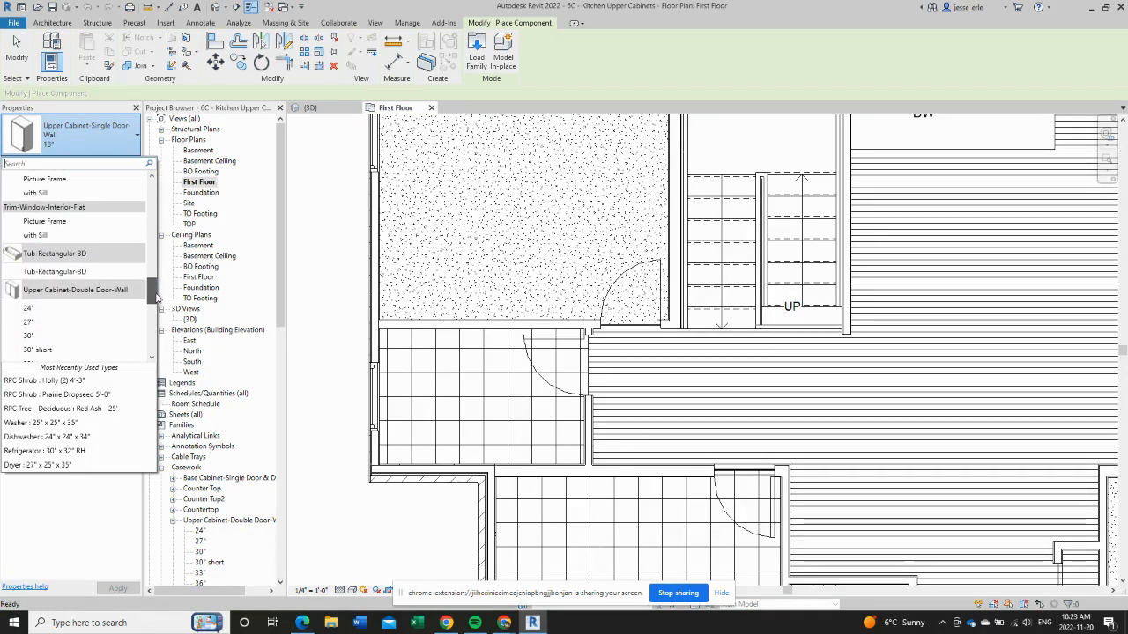
click(48, 273)
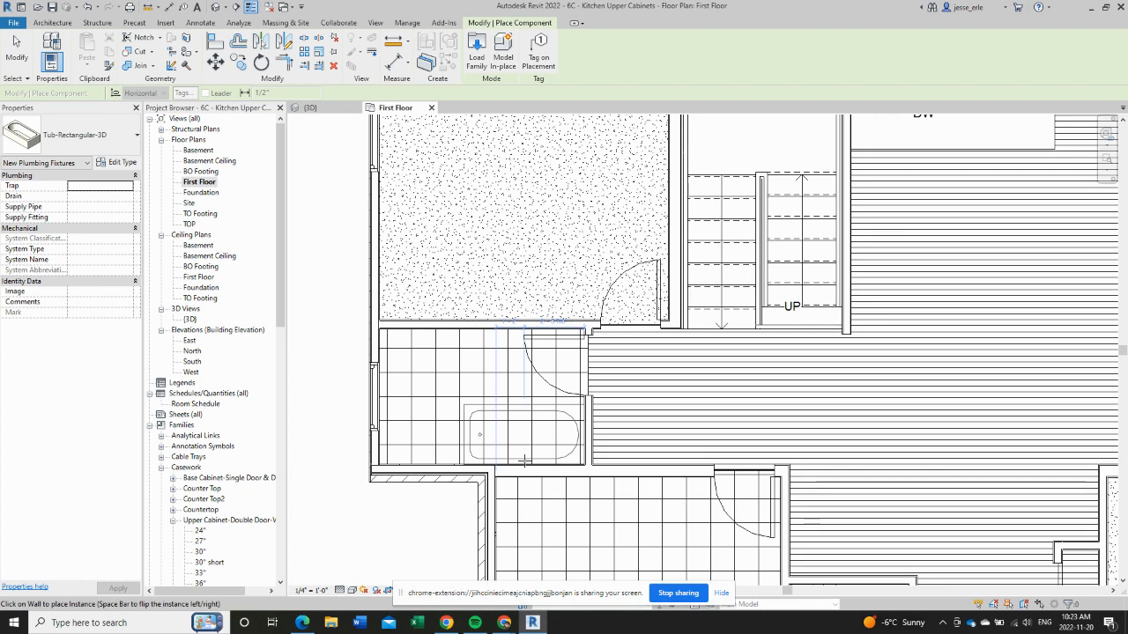
key(space)
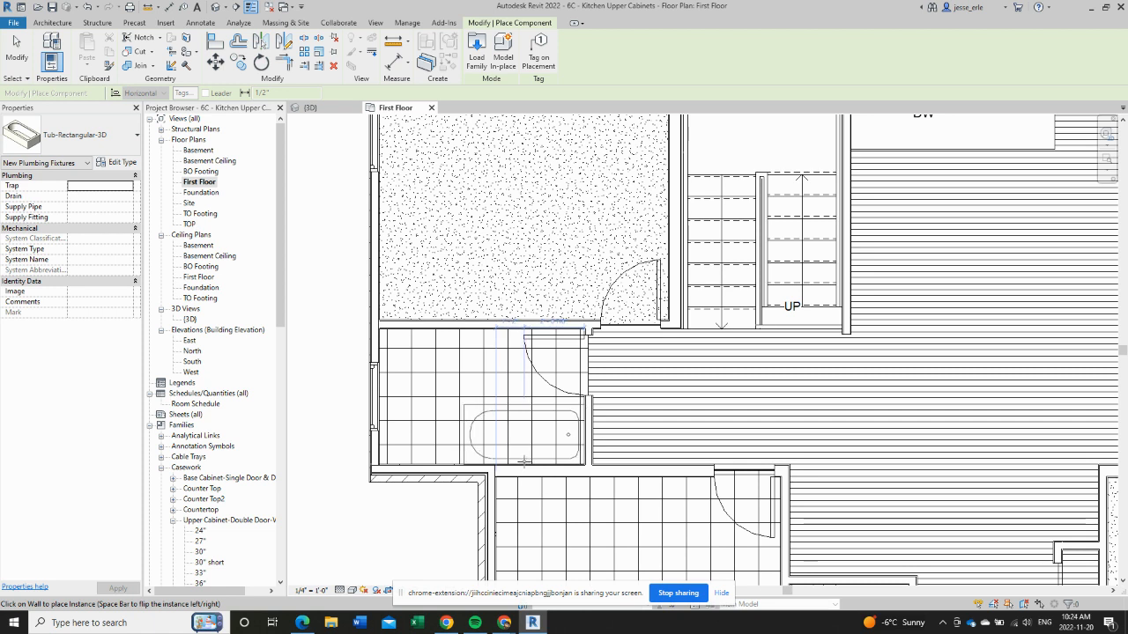
click(524, 461)
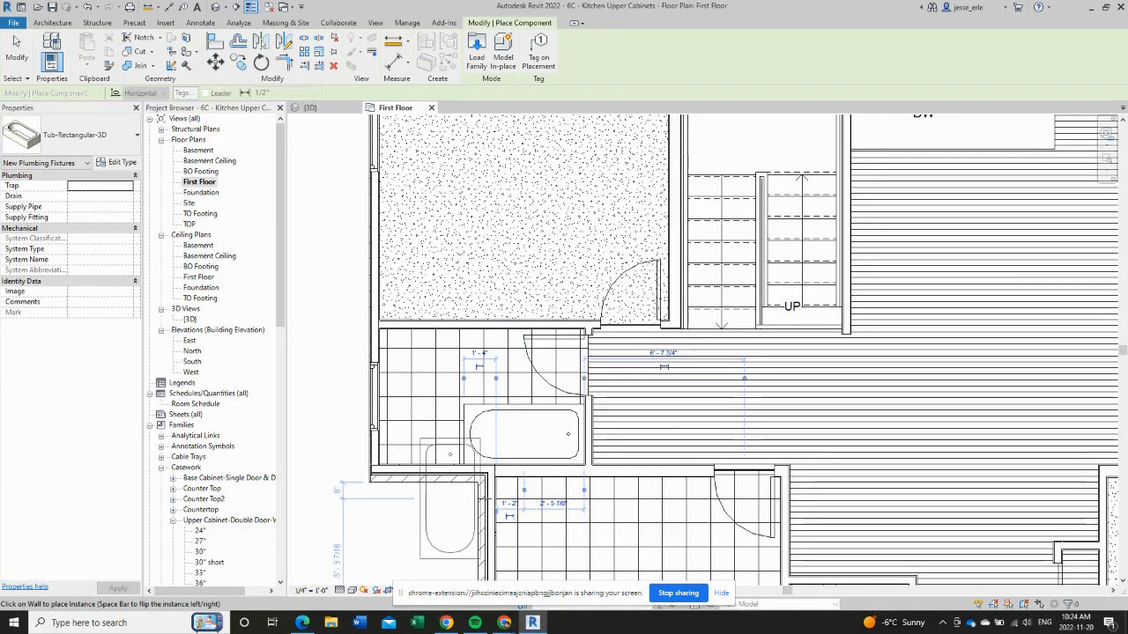
key(Escape)
key(Escape)
scroll(579, 412, up, 5)
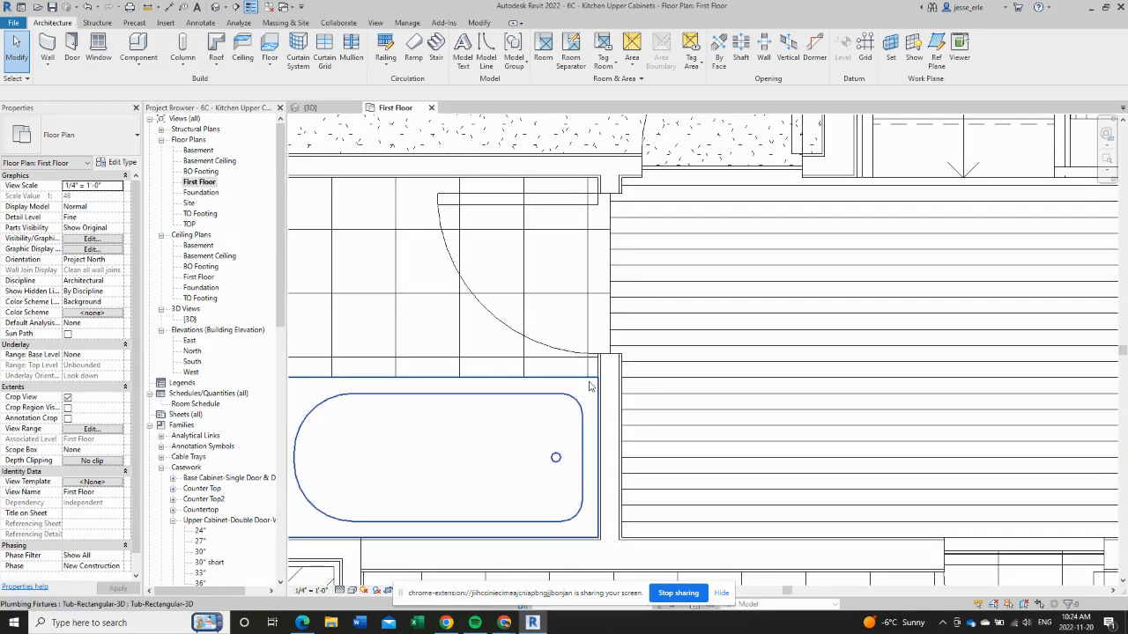
scroll(547, 537, down, 2)
scroll(388, 555, down, 2)
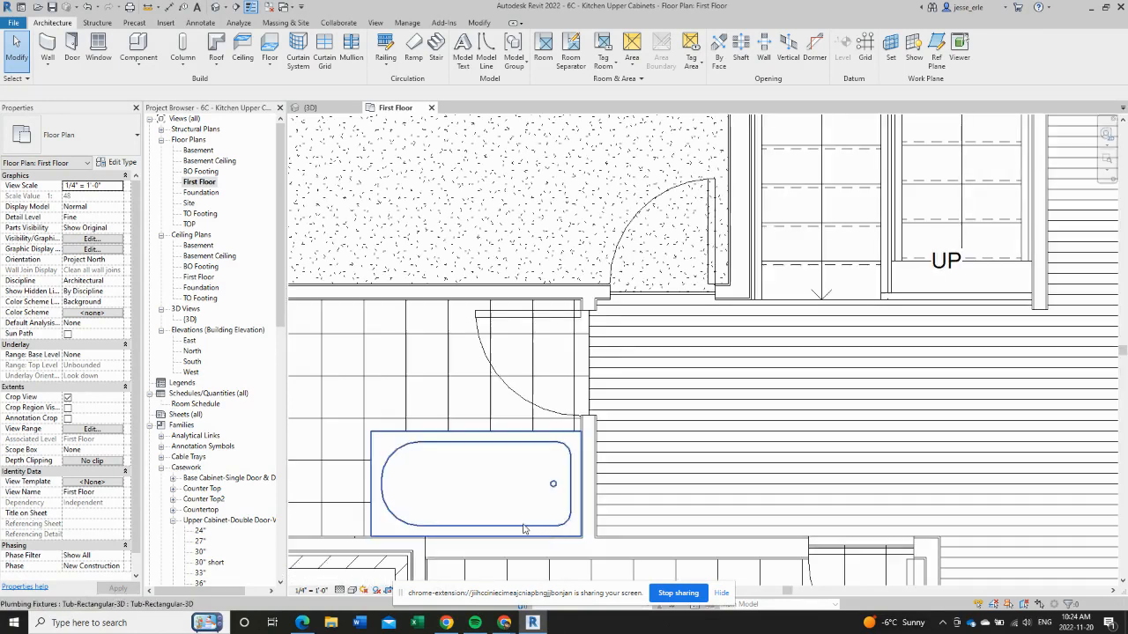
- Place a Toilet-Domestic-3D between the window wall and the tub, rotated so its tank backs onto the bathroom's lower wall
middle_drag(326, 577, 420, 514)
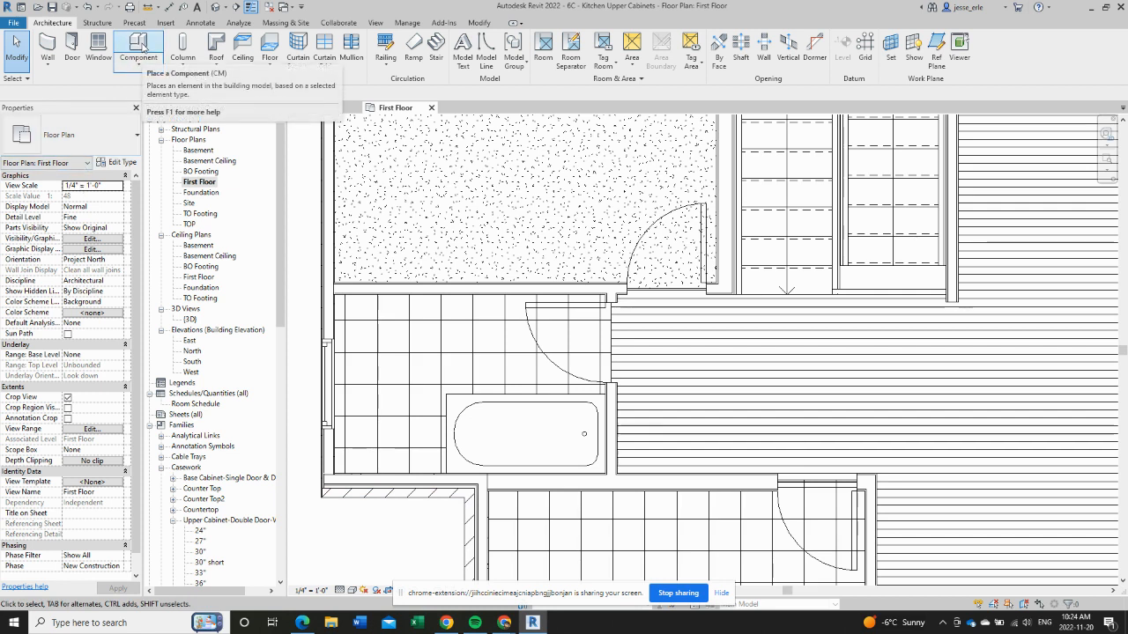
click(139, 45)
click(129, 138)
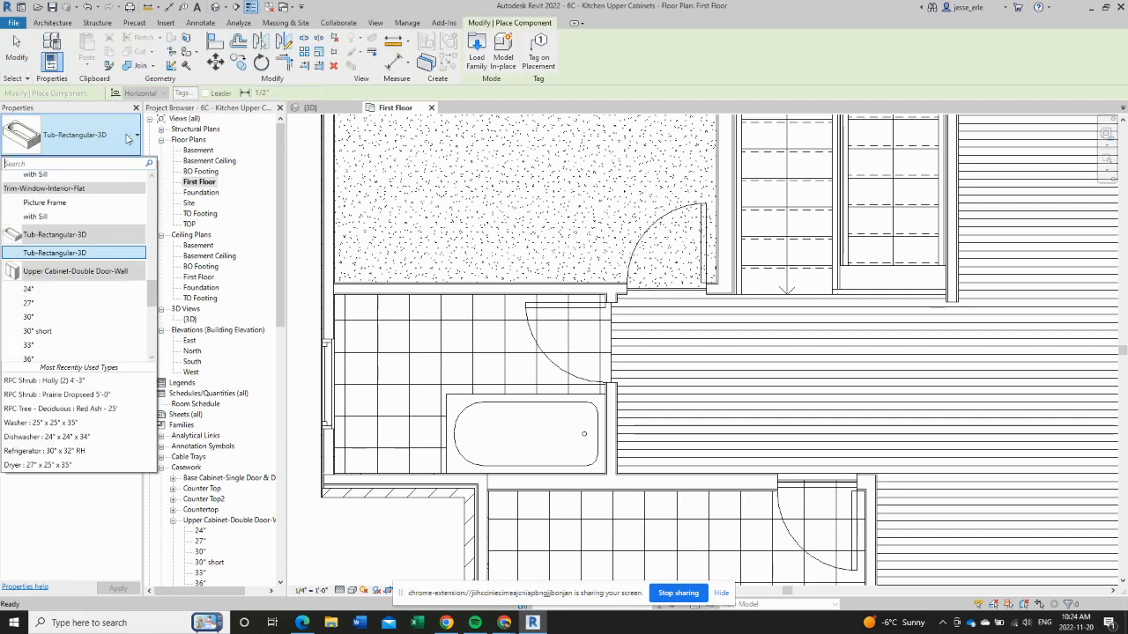
scroll(117, 226, up, 1)
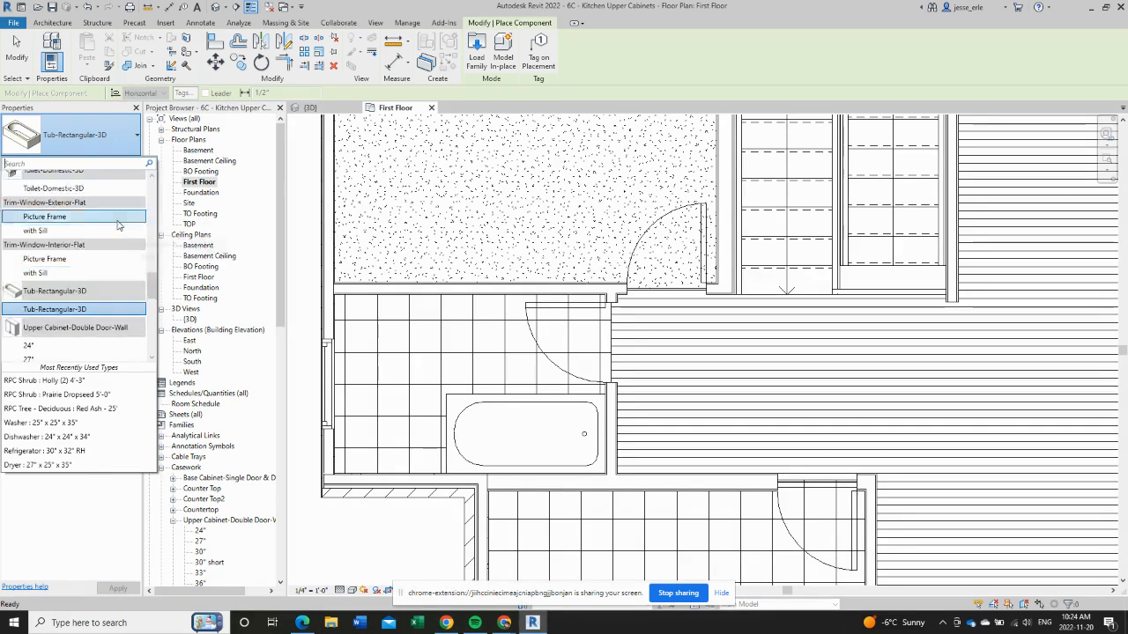
scroll(84, 227, up, 1)
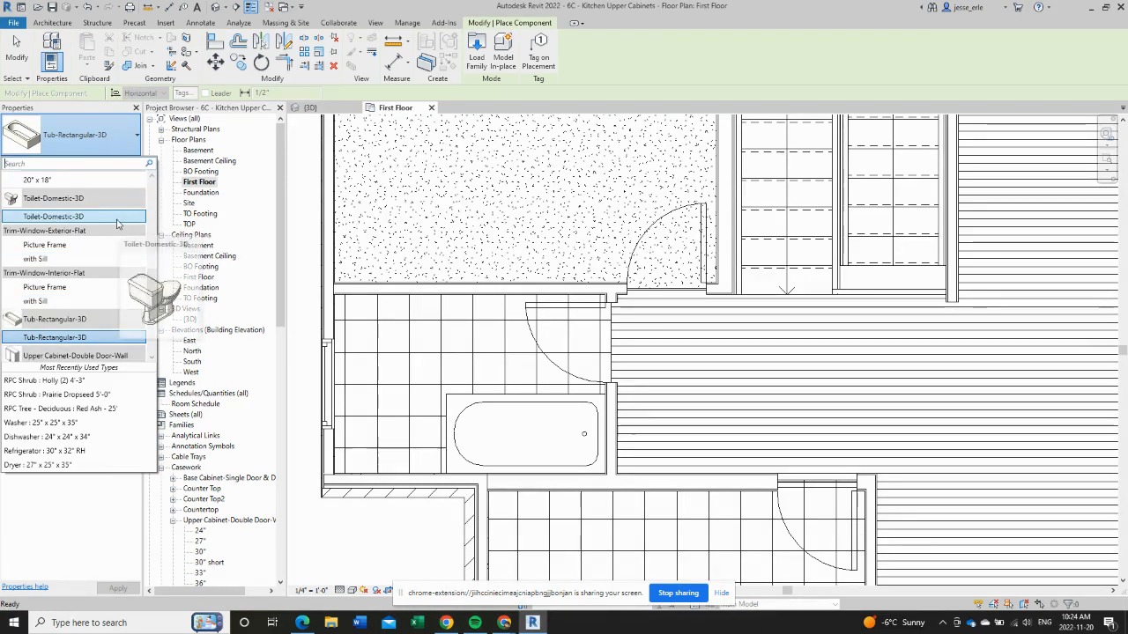
click(62, 218)
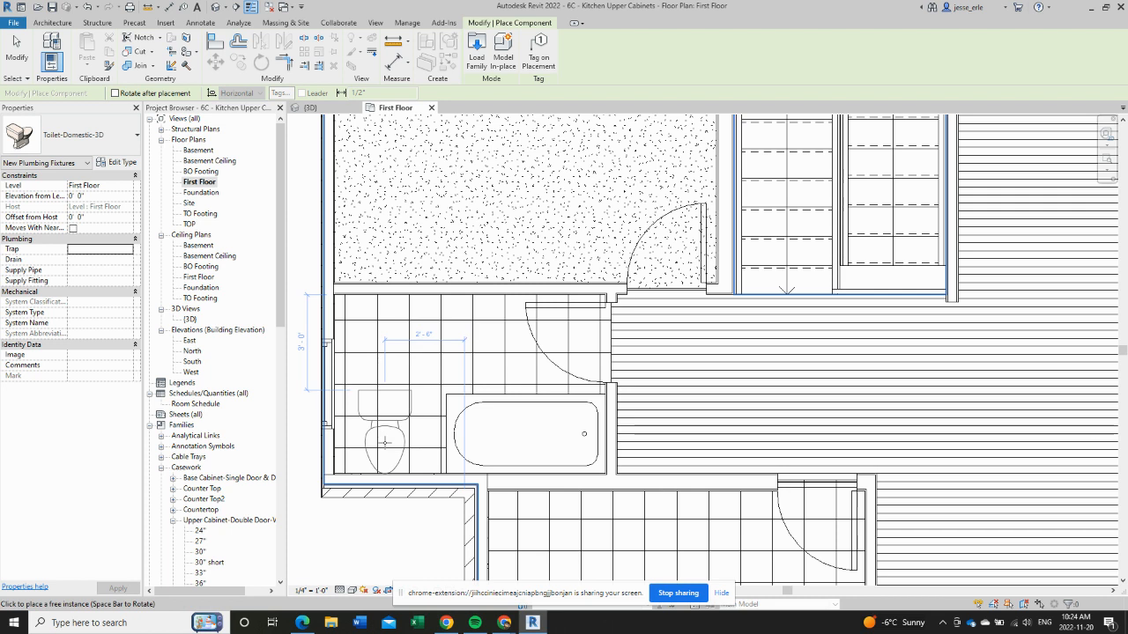
key(space)
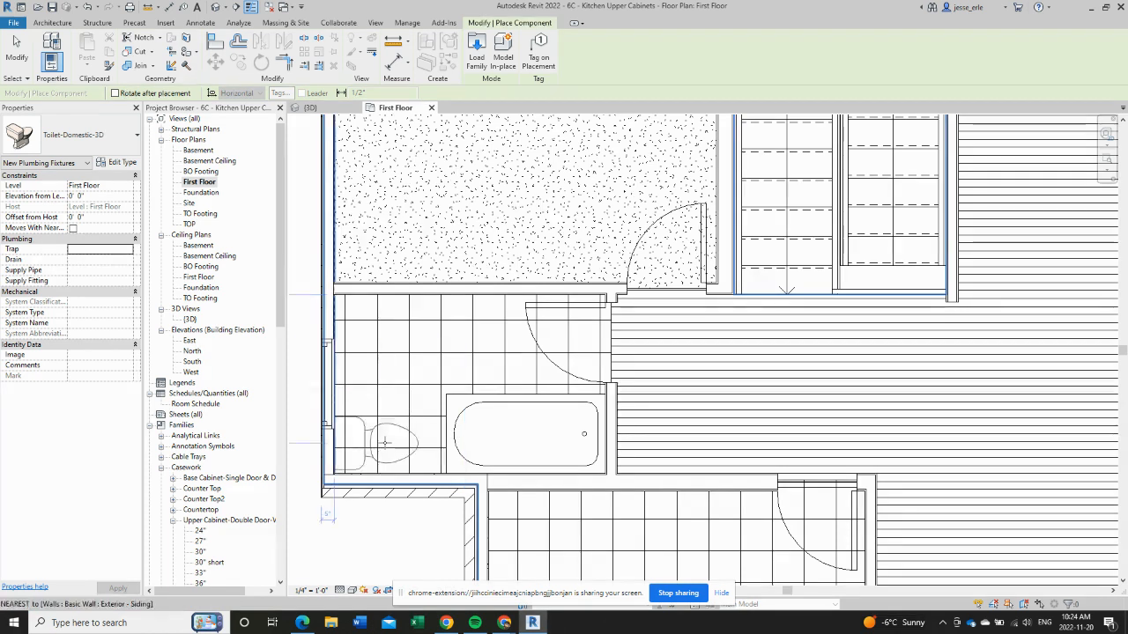
key(space)
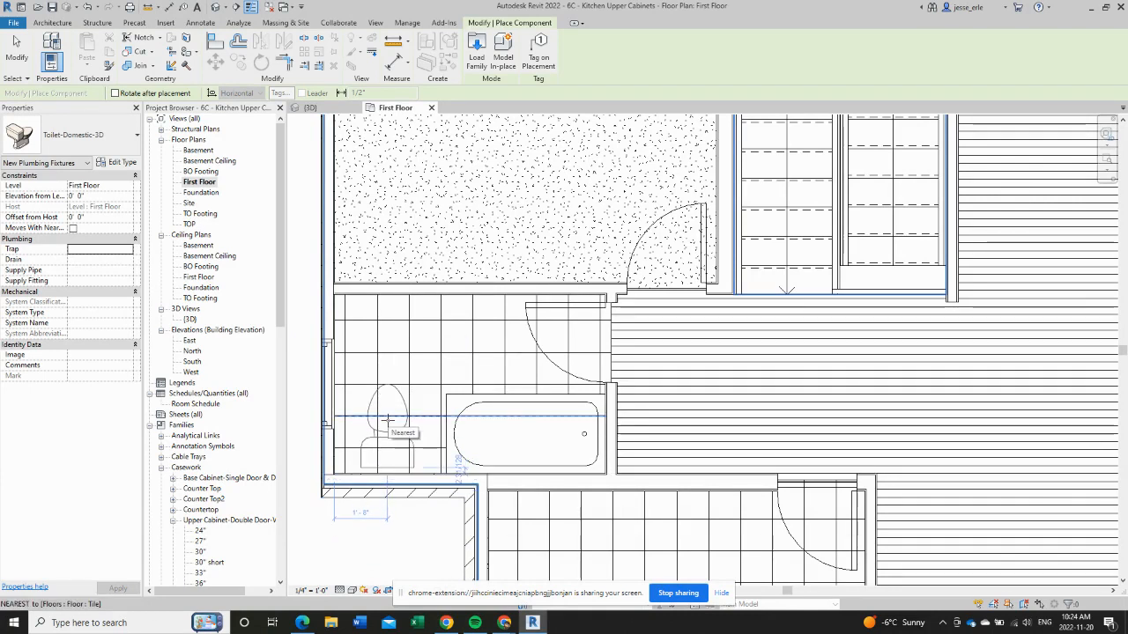
click(388, 422)
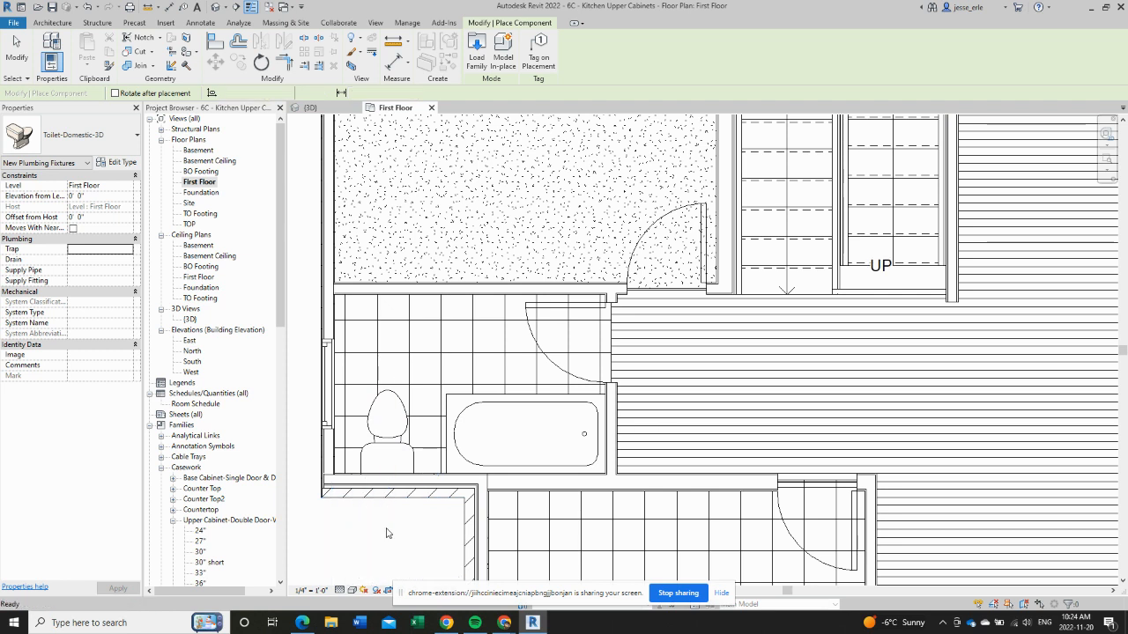
key(Escape)
- Examine the toilet's position against the back wall and beside the tub
scroll(389, 494, up, 3)
scroll(379, 423, up, 2)
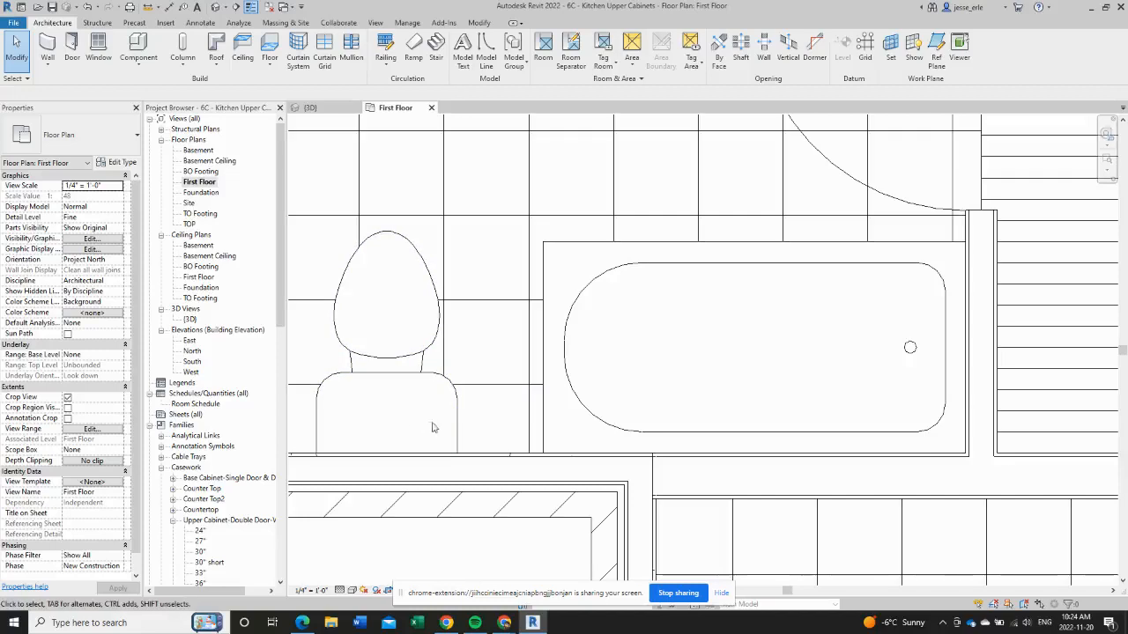
click(456, 429)
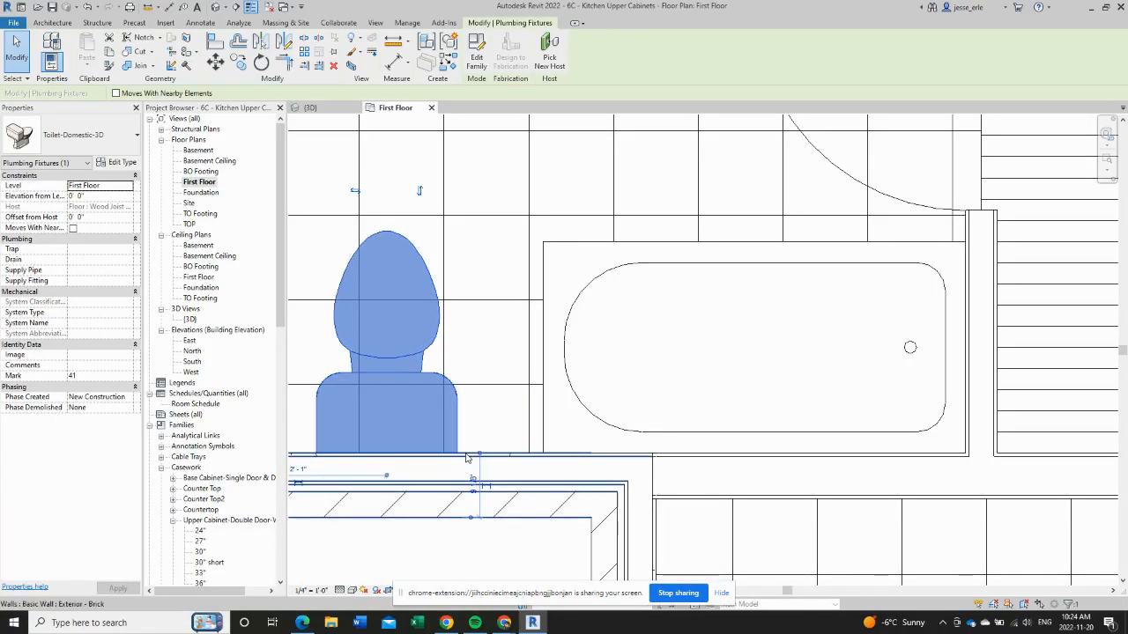
scroll(467, 458, down, 3)
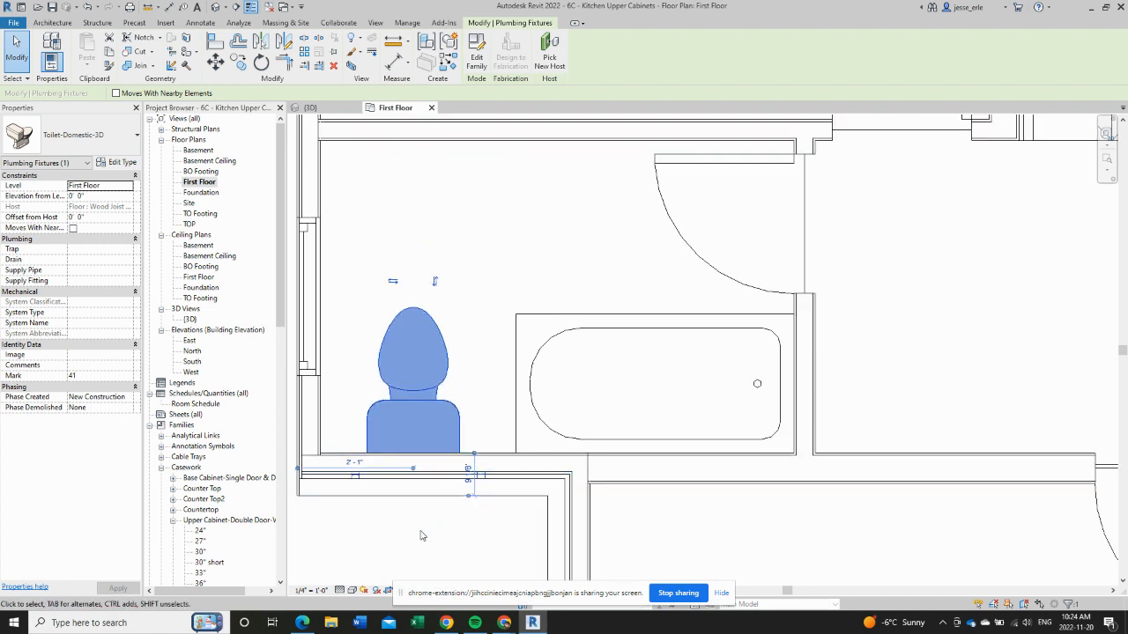
scroll(421, 535, down, 1)
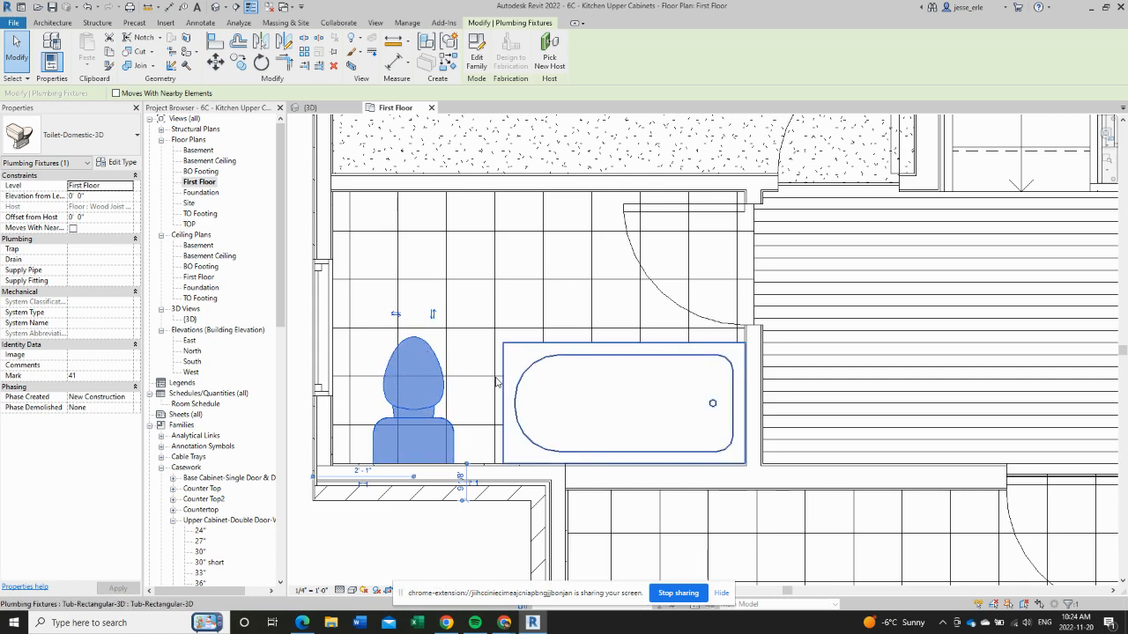
middle_drag(396, 536, 406, 484)
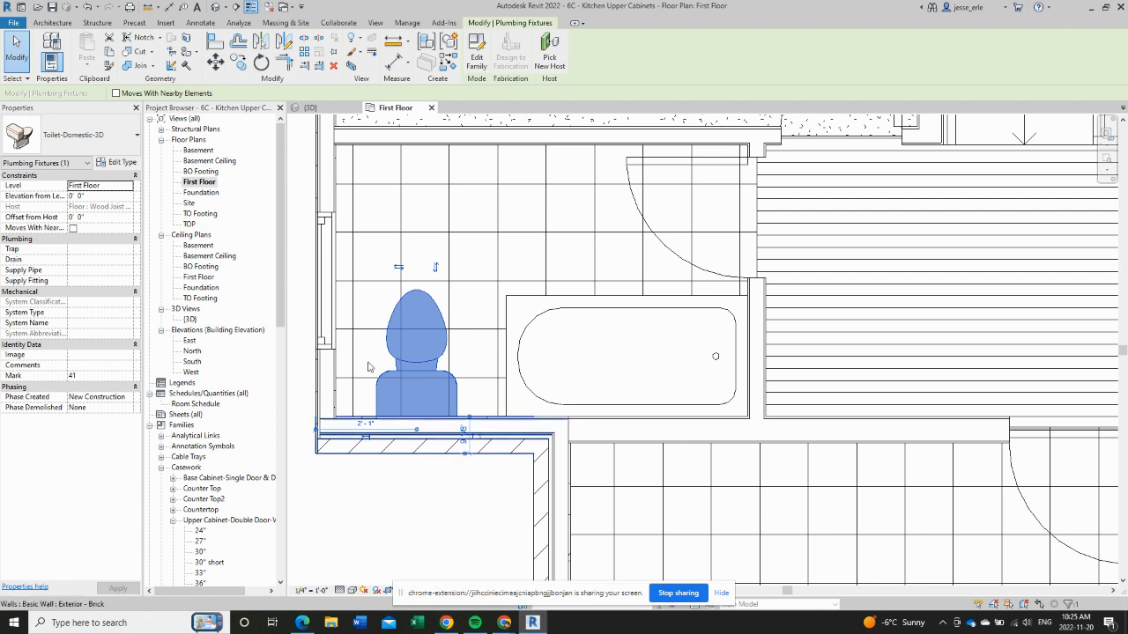
click(356, 522)
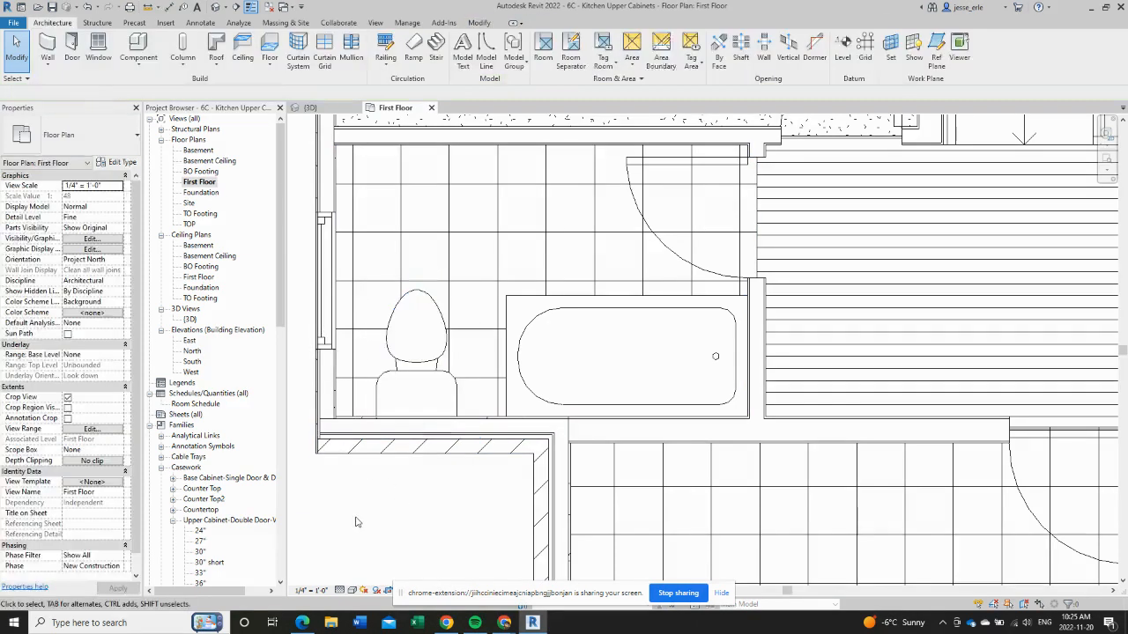
- Add an aligned dimension from the window wall's inner face to the toilet's centreline, placed below the bathroom
click(169, 7)
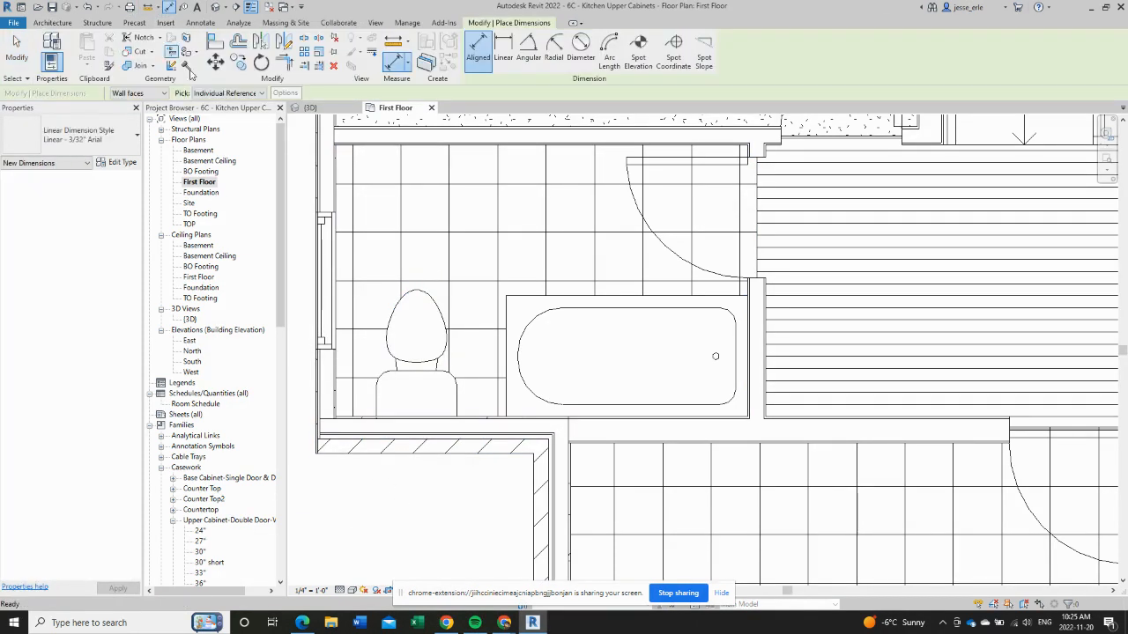
click(343, 410)
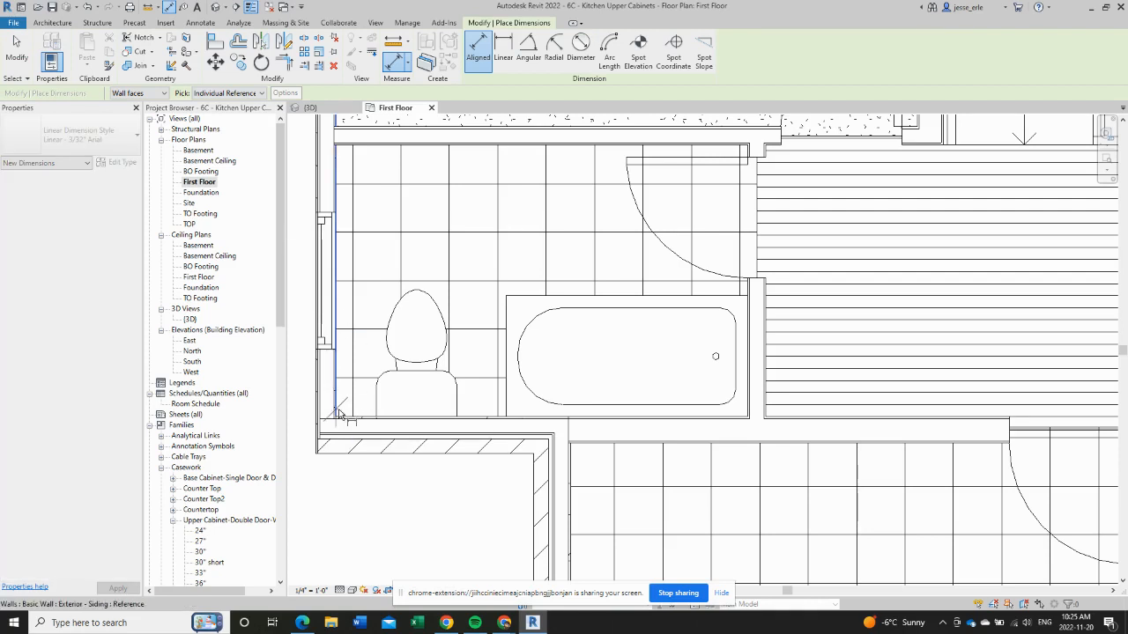
click(415, 420)
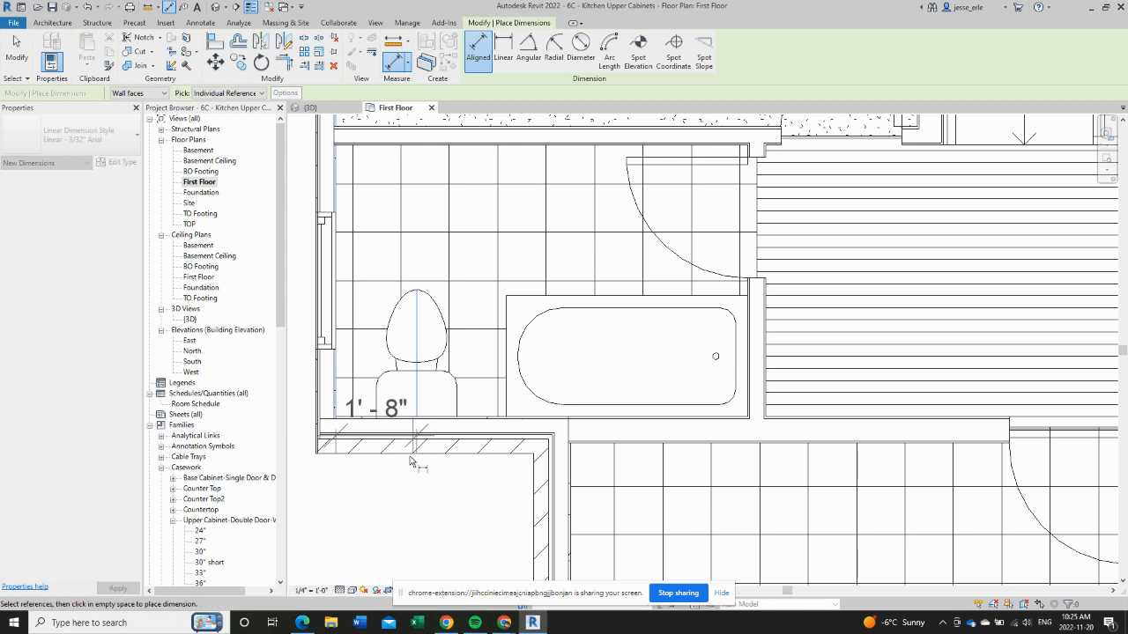
click(376, 515)
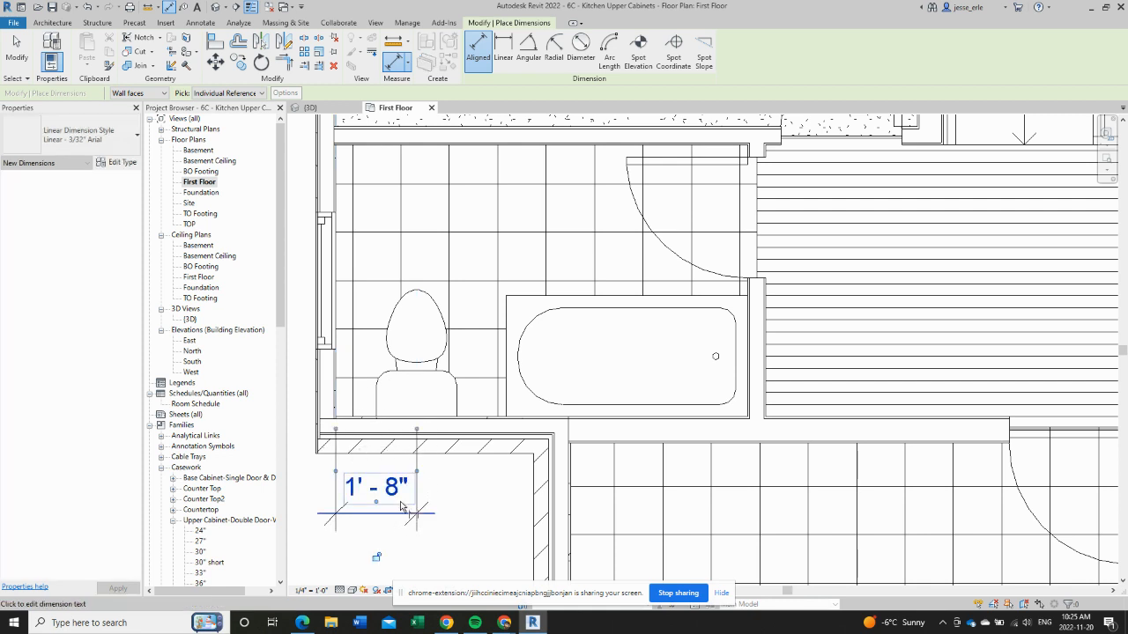
- Add an aligned dimension from the toilet's centreline to the near end of the tub, in line with the first dimension
click(416, 405)
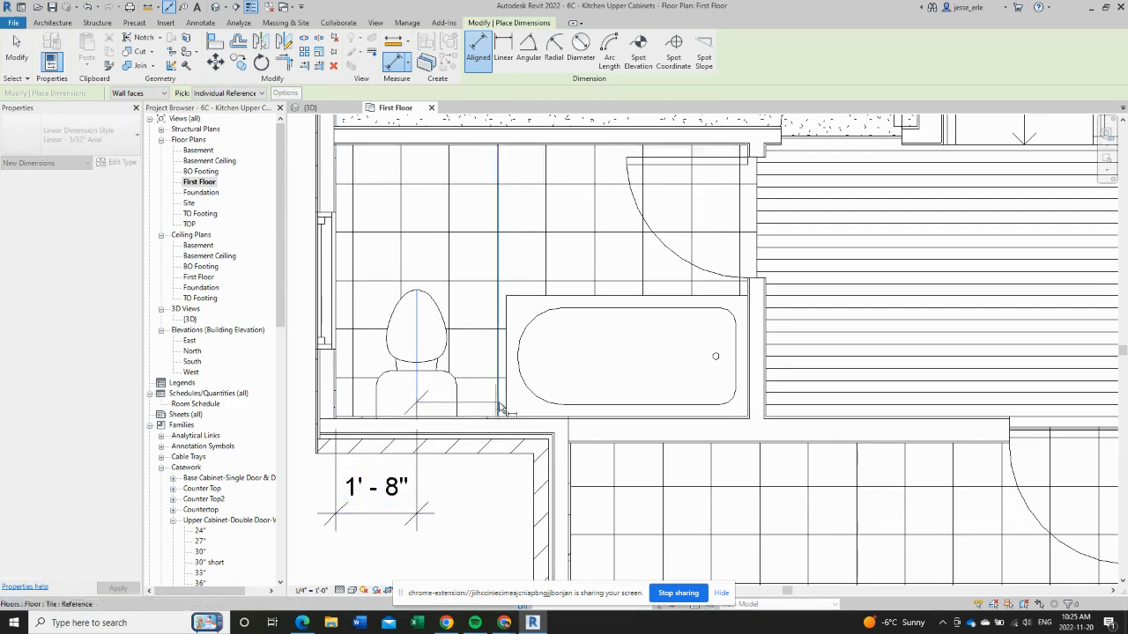
click(505, 407)
click(451, 513)
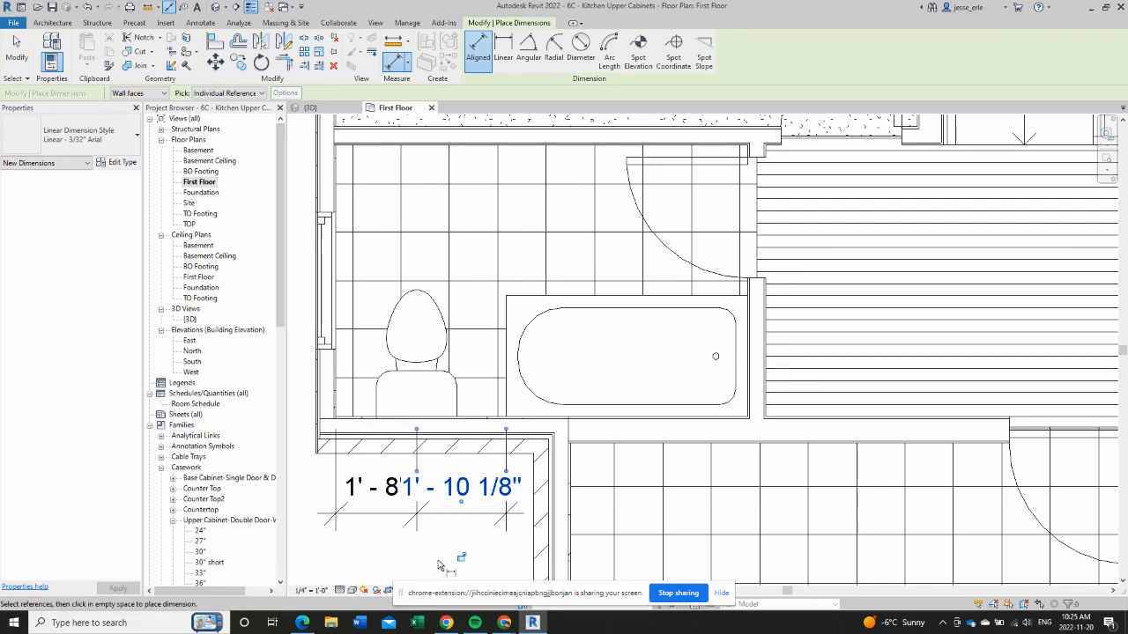
click(389, 552)
key(Escape)
key(Escape)
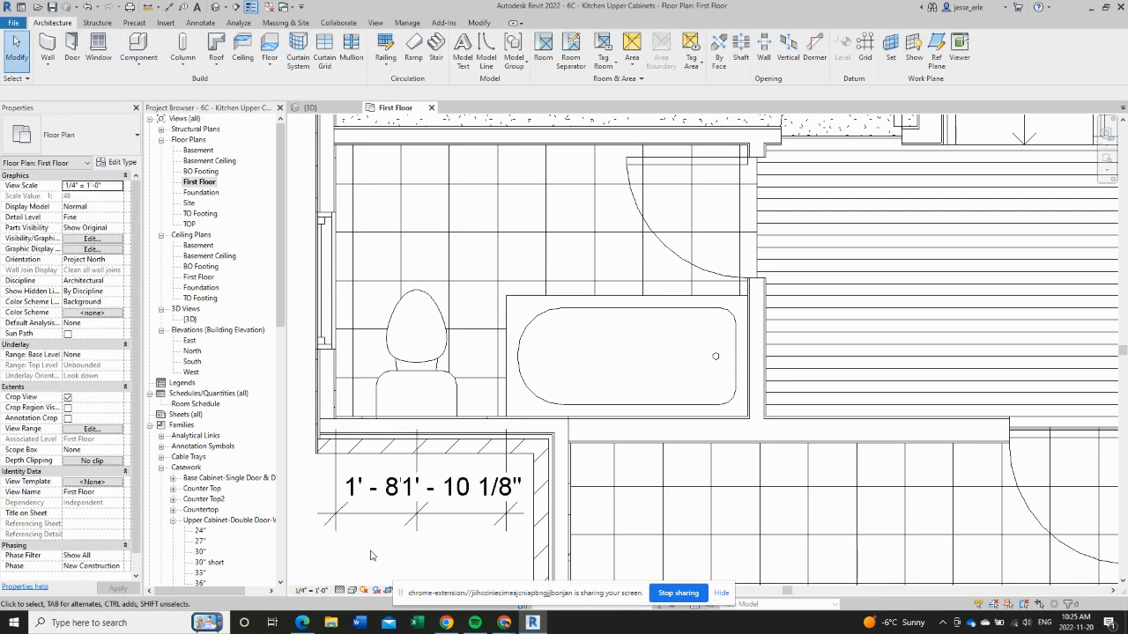
- Set the toilet's centreline distance from the window wall to 1' 9"
click(396, 373)
click(376, 495)
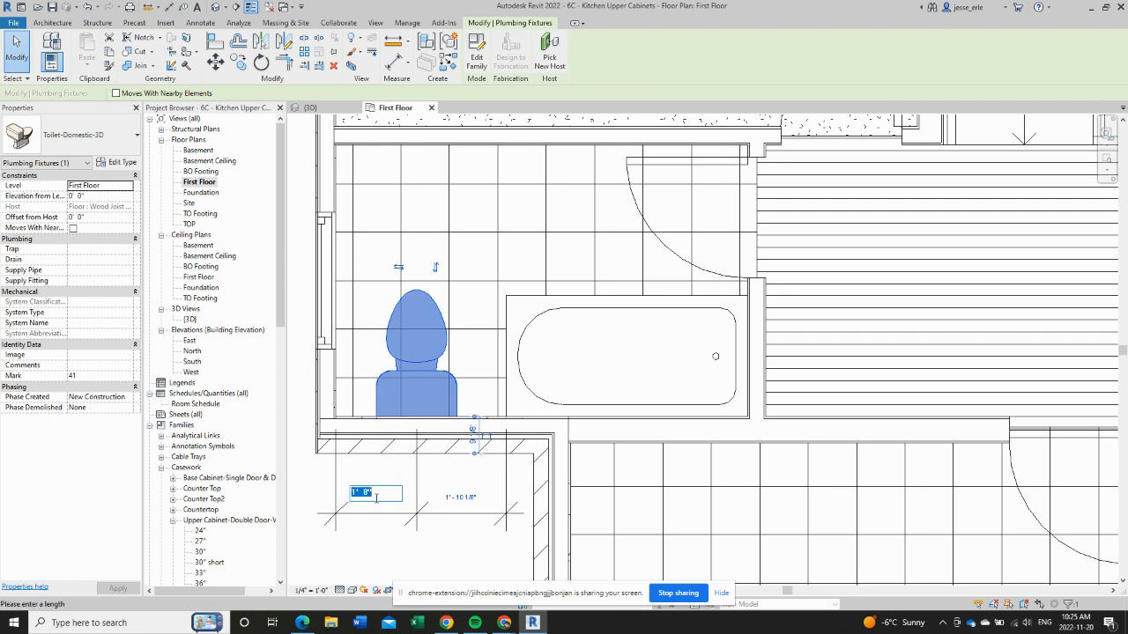
text(1 9)
key(Return)
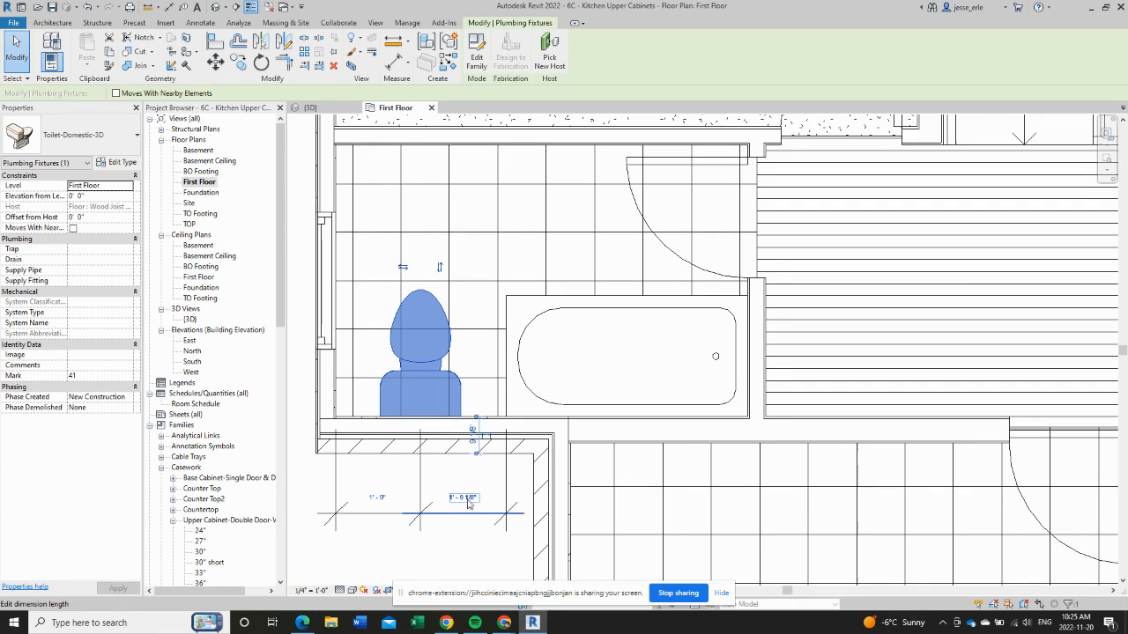
- Delete the two aligned dimensions below the bathroom
click(439, 563)
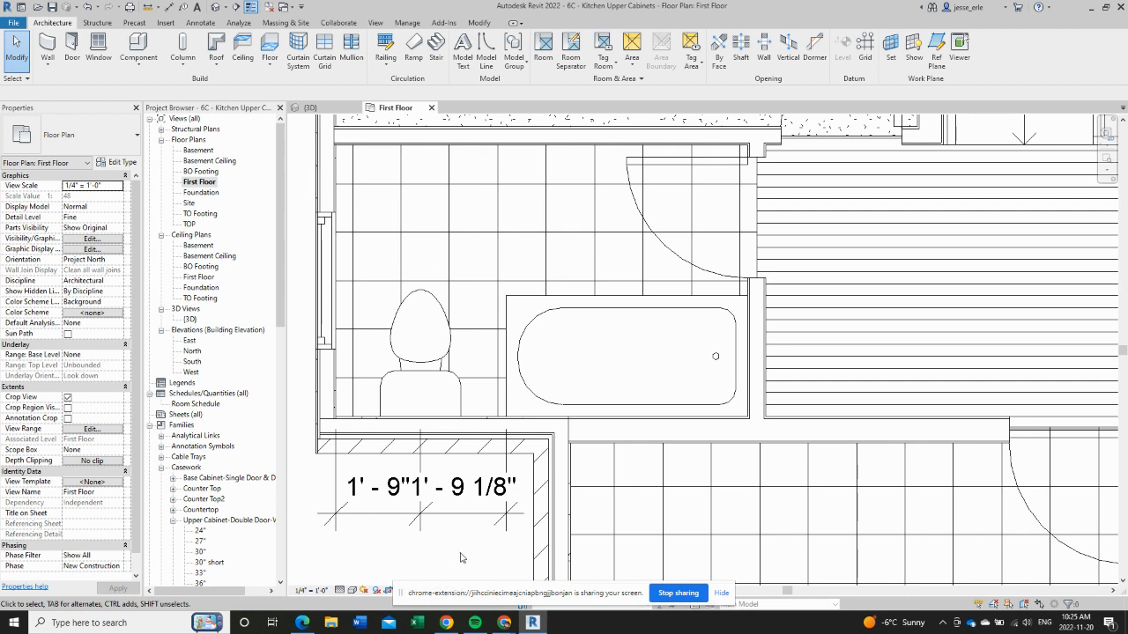
click(373, 489)
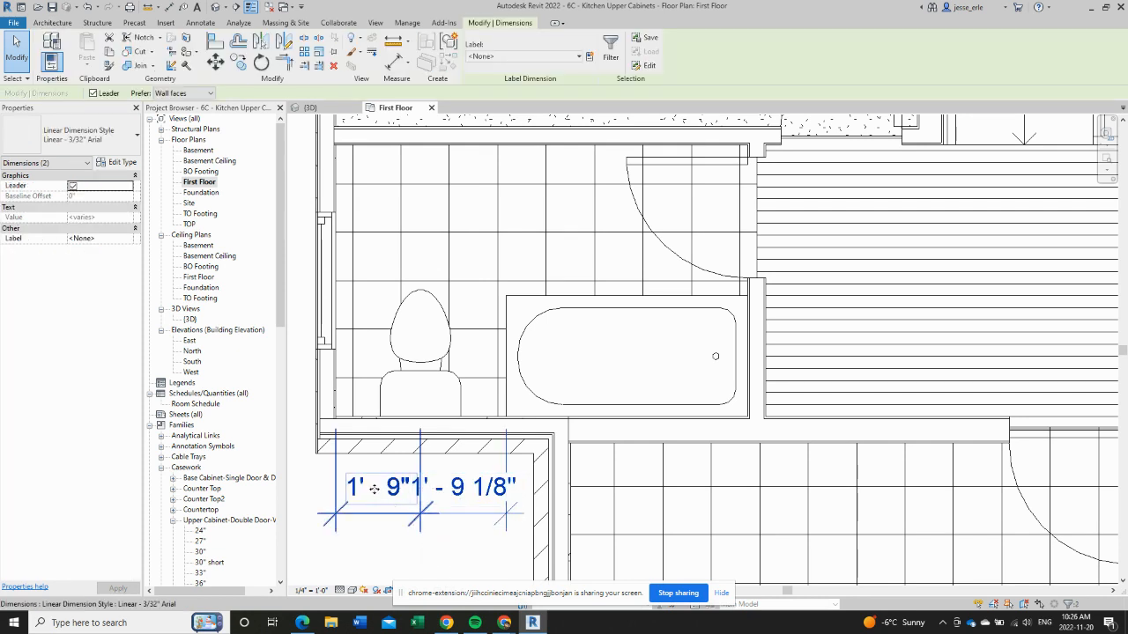
key(Delete)
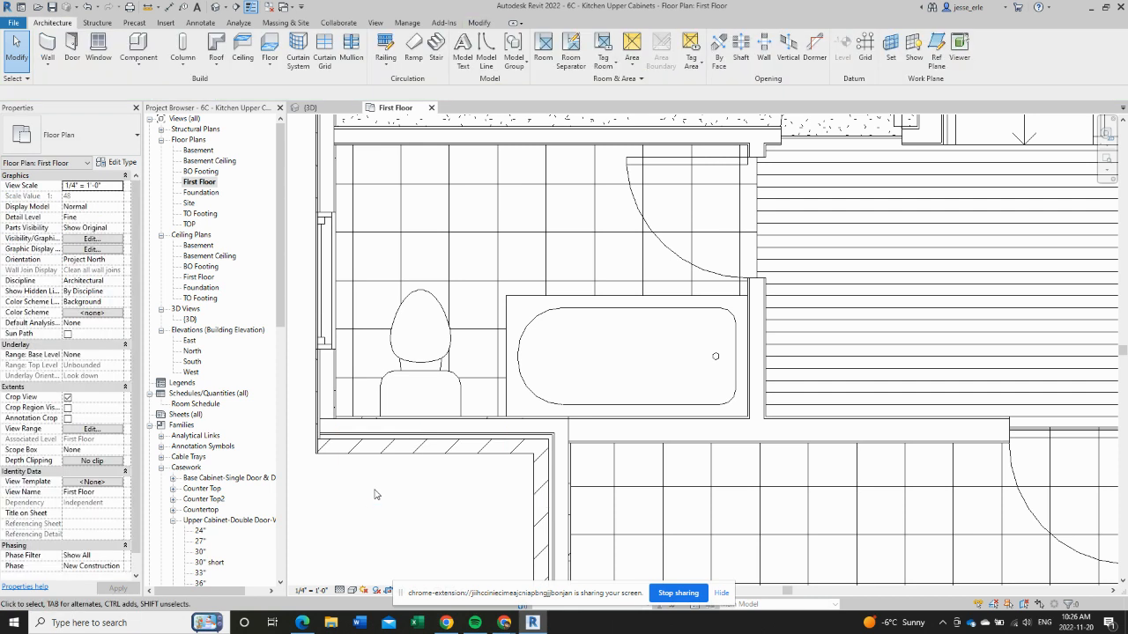
- Place a 36" Vanity Cabinet-Double Door Sink Unit in the bathroom corner beside the window wall, opposite the toilet
mouse_move(386, 525)
middle_down()
mouse_move(385, 549)
mouse_move(426, 583)
middle_up()
middle_drag(643, 323, 629, 368)
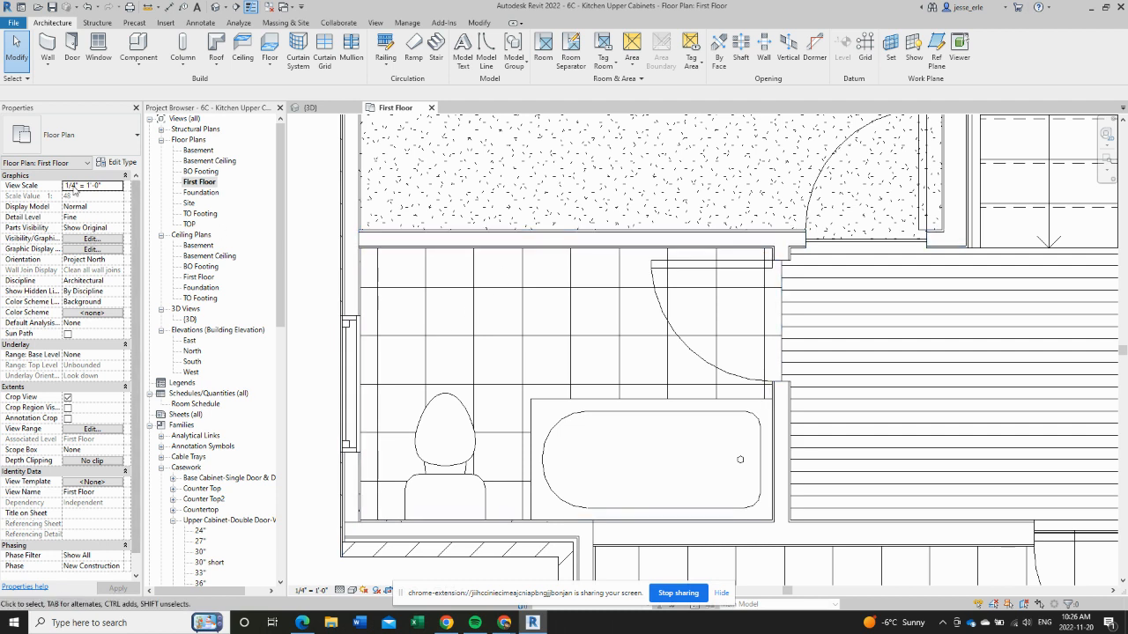
click(137, 44)
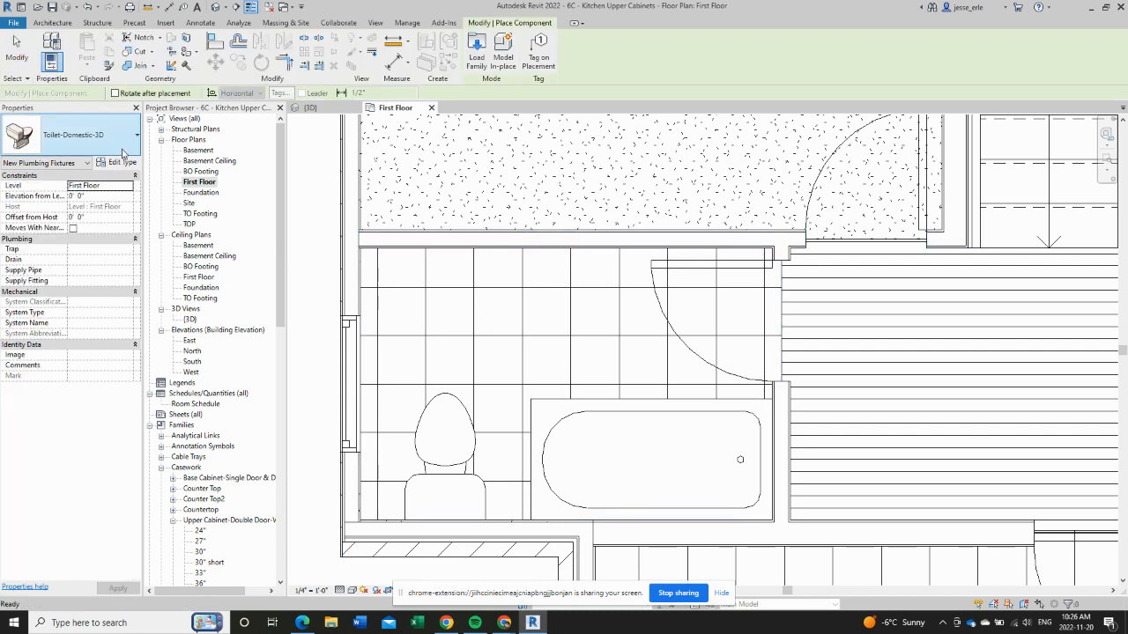
click(128, 144)
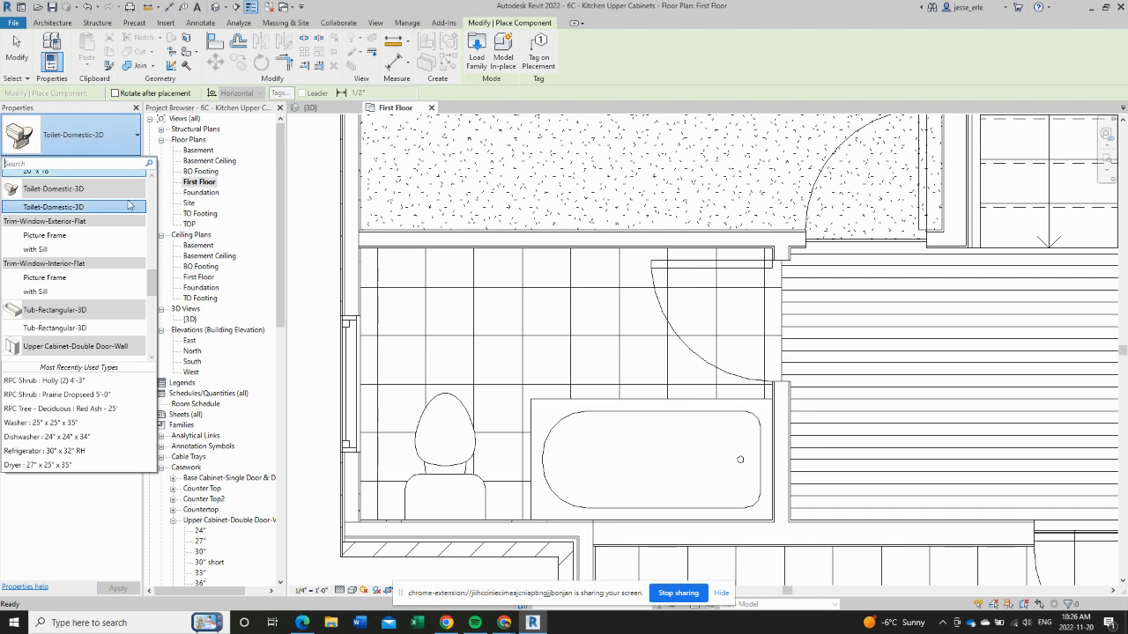
drag(152, 291, 147, 341)
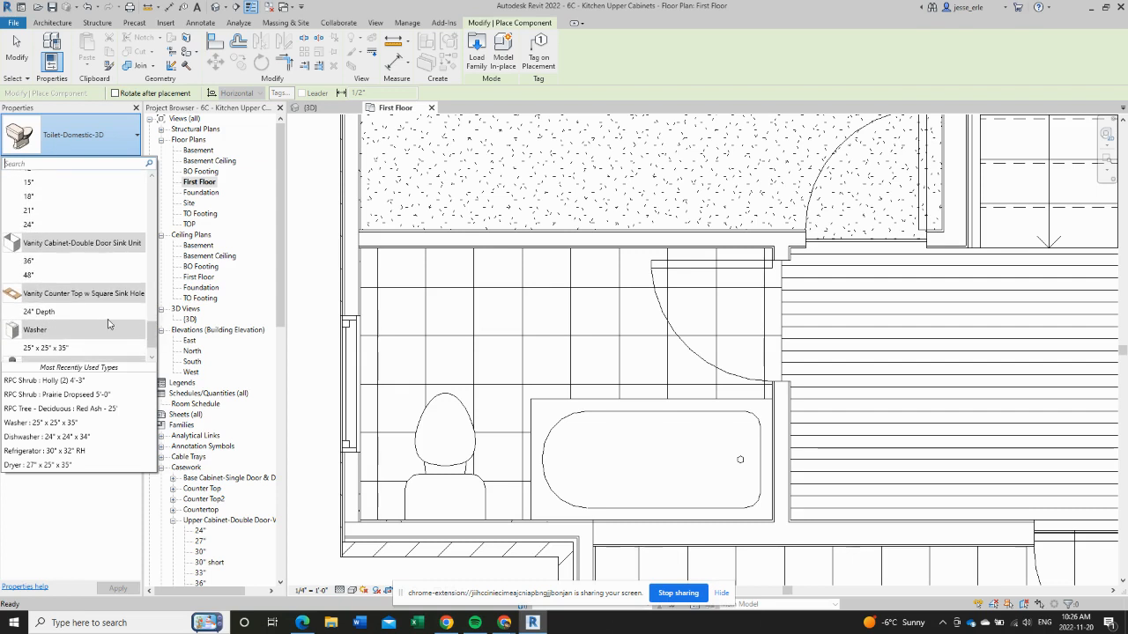
mouse_move(41, 261)
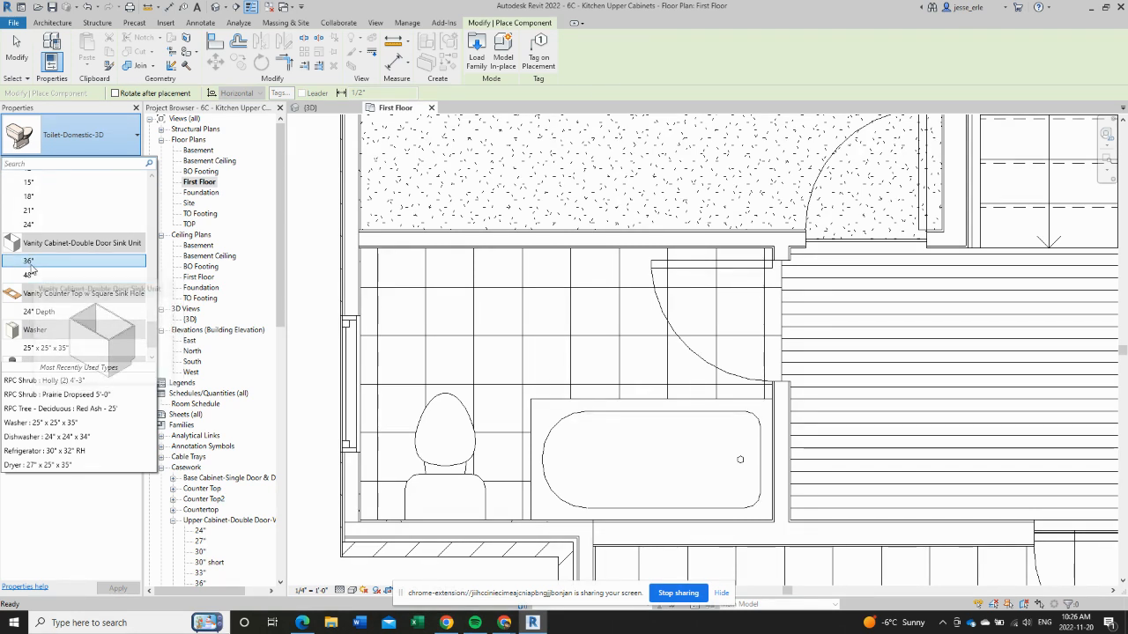
click(35, 262)
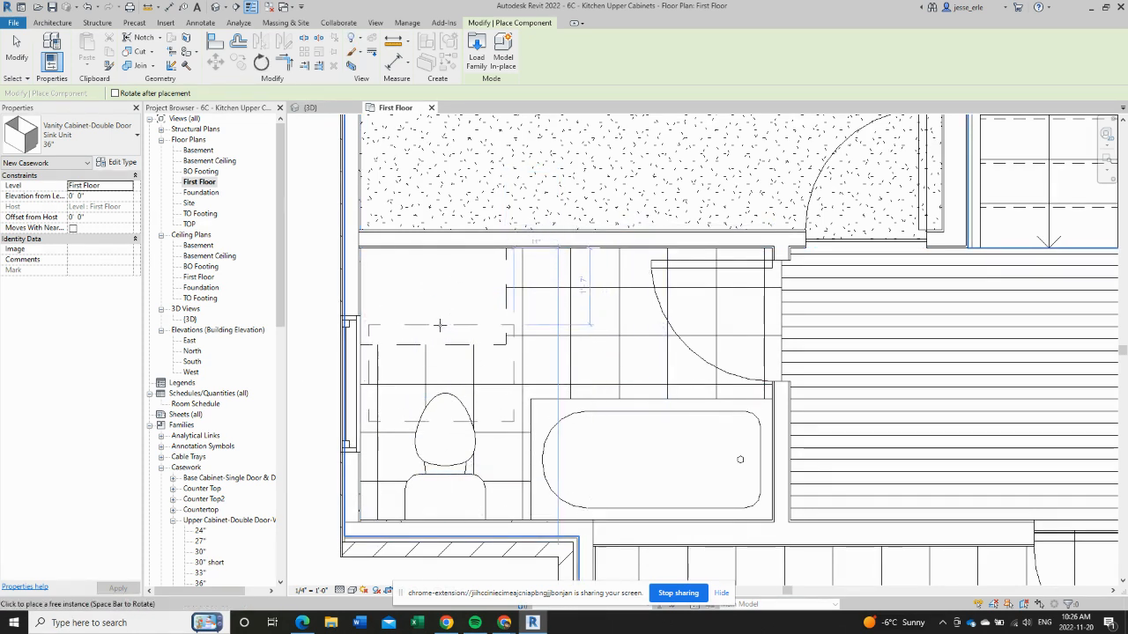
key(Escape)
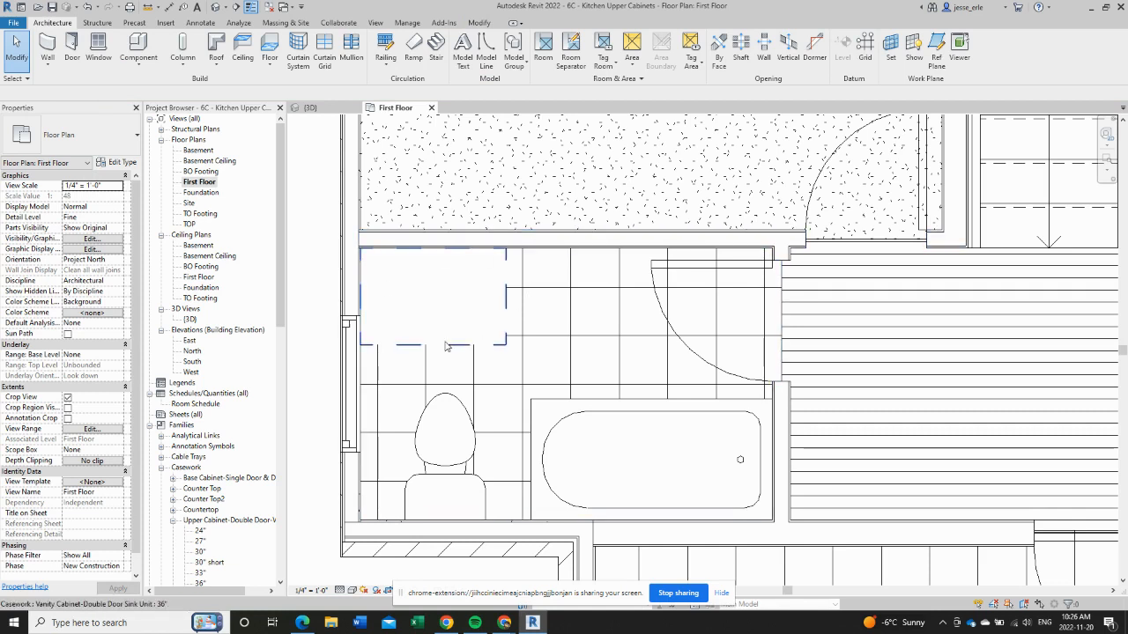
- Examine the vanity cabinet's placement and door orientation in the 3D view
click(310, 107)
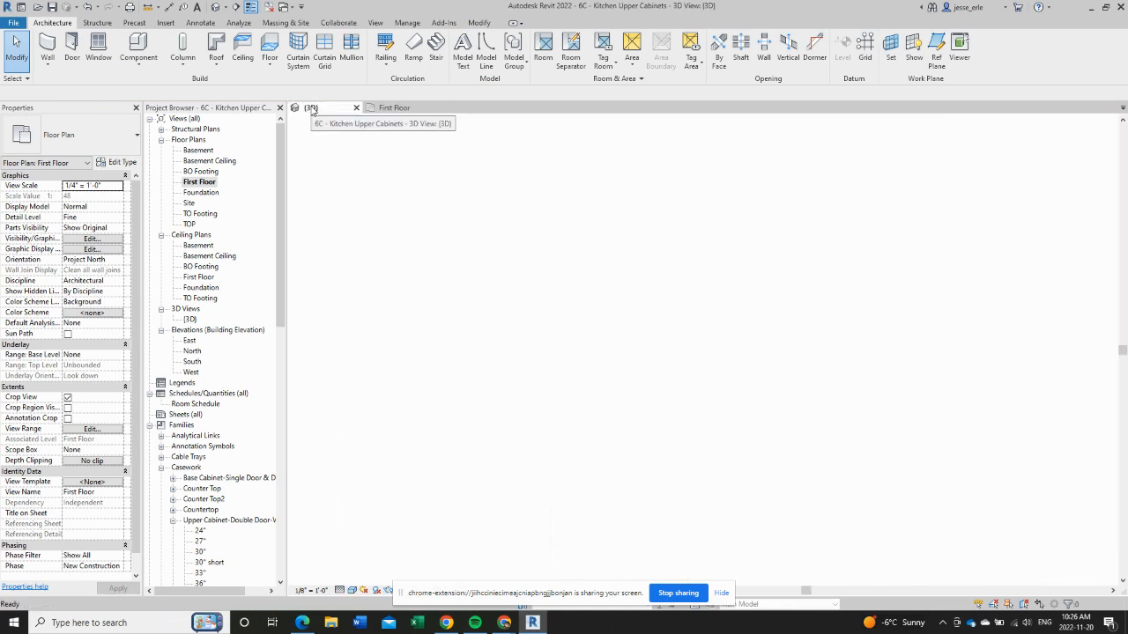
shift+middle_drag(365, 191, 459, 157)
scroll(475, 176, up, 5)
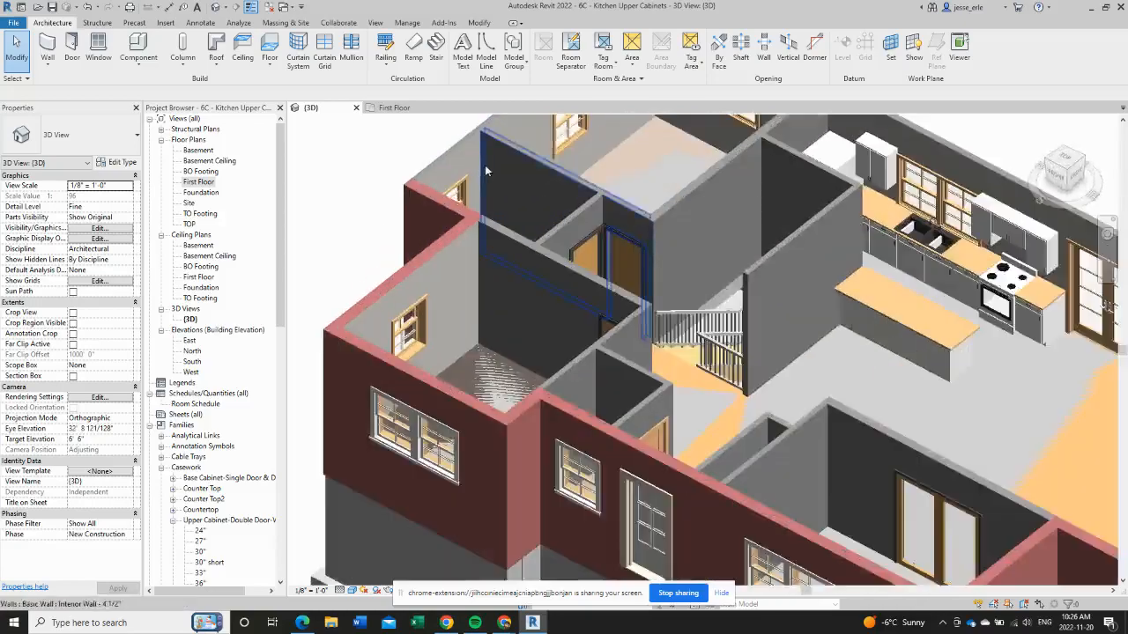
mouse_move(511, 203)
shift+middle_down()
mouse_move(495, 284)
mouse_move(476, 302)
shift+middle_up()
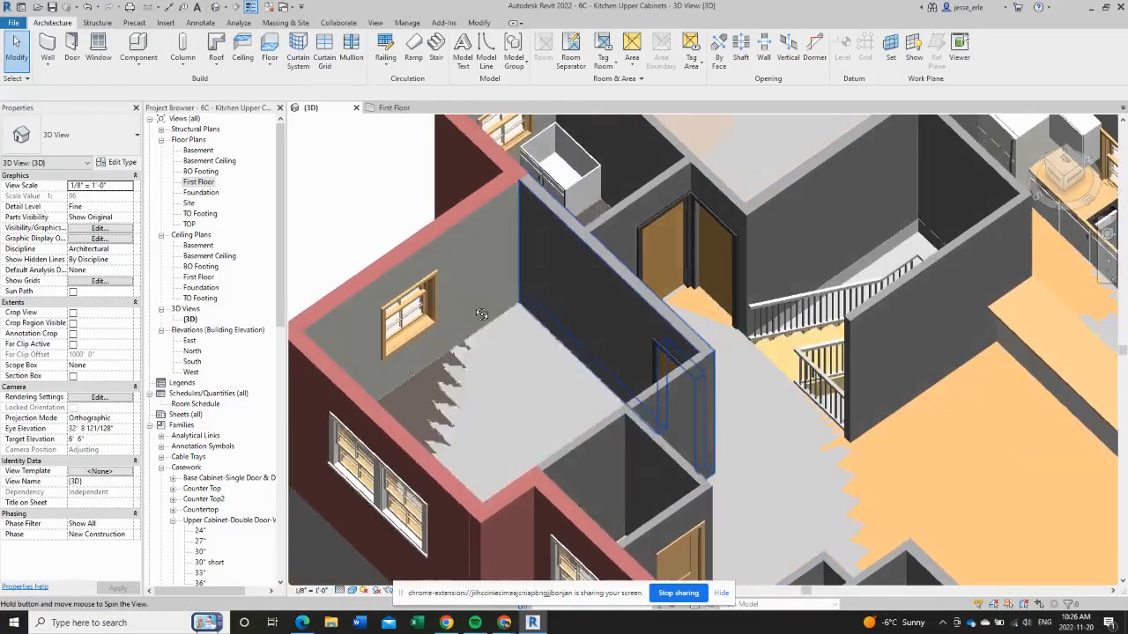
scroll(542, 173, up, 2)
scroll(542, 173, up, 2)
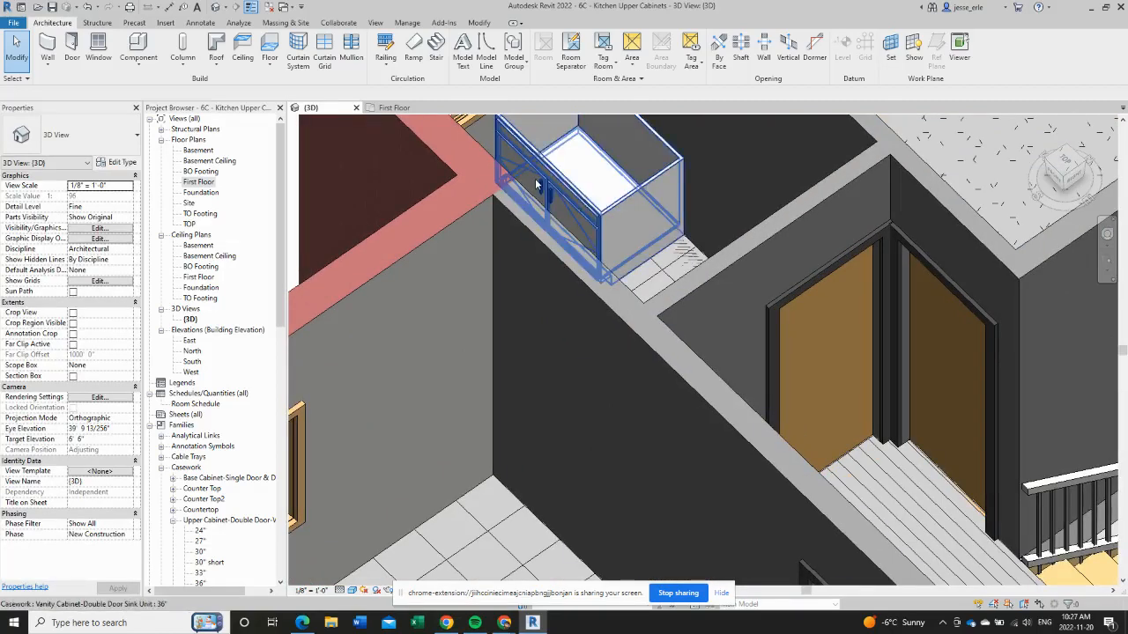
- Measure the clearance between the front of the toilet and the vanity cabinet in the First Floor plan
click(388, 108)
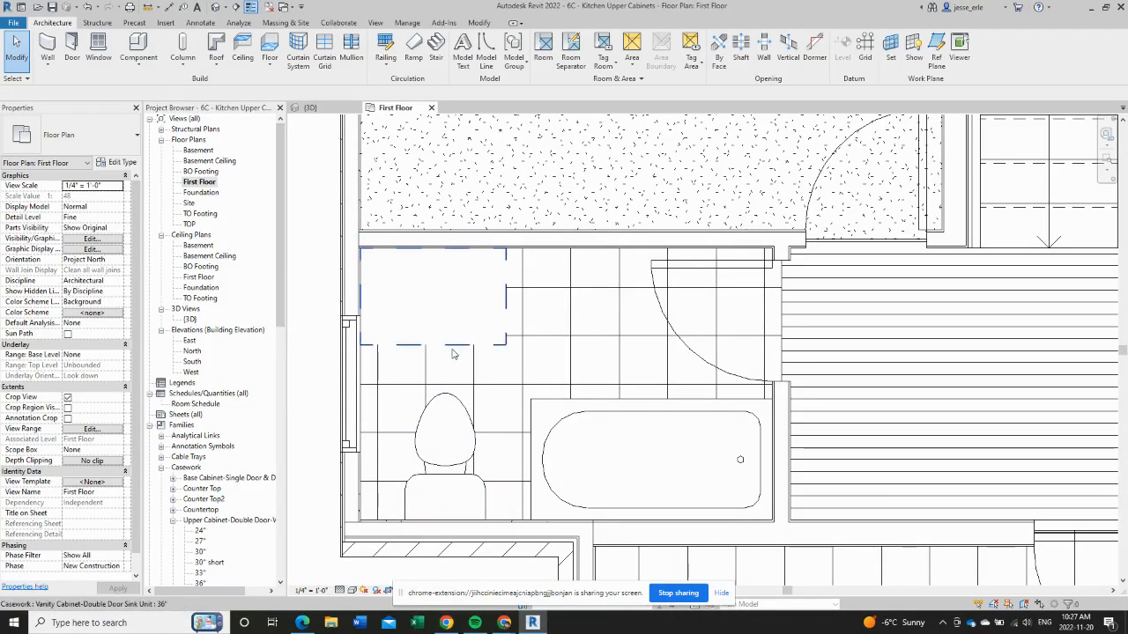
click(146, 7)
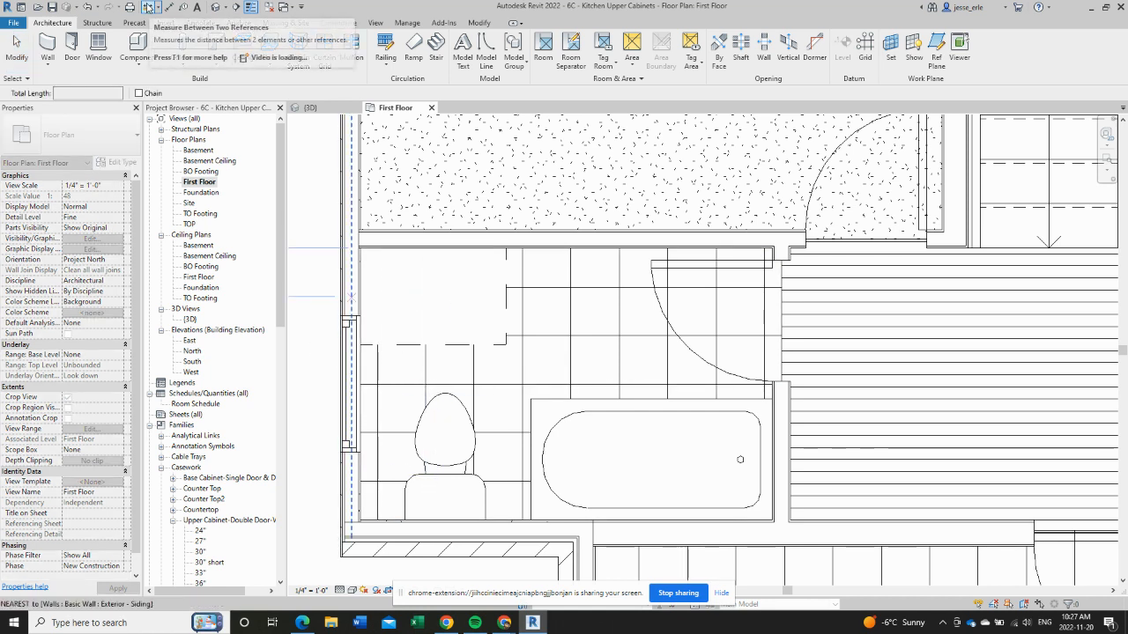
click(443, 385)
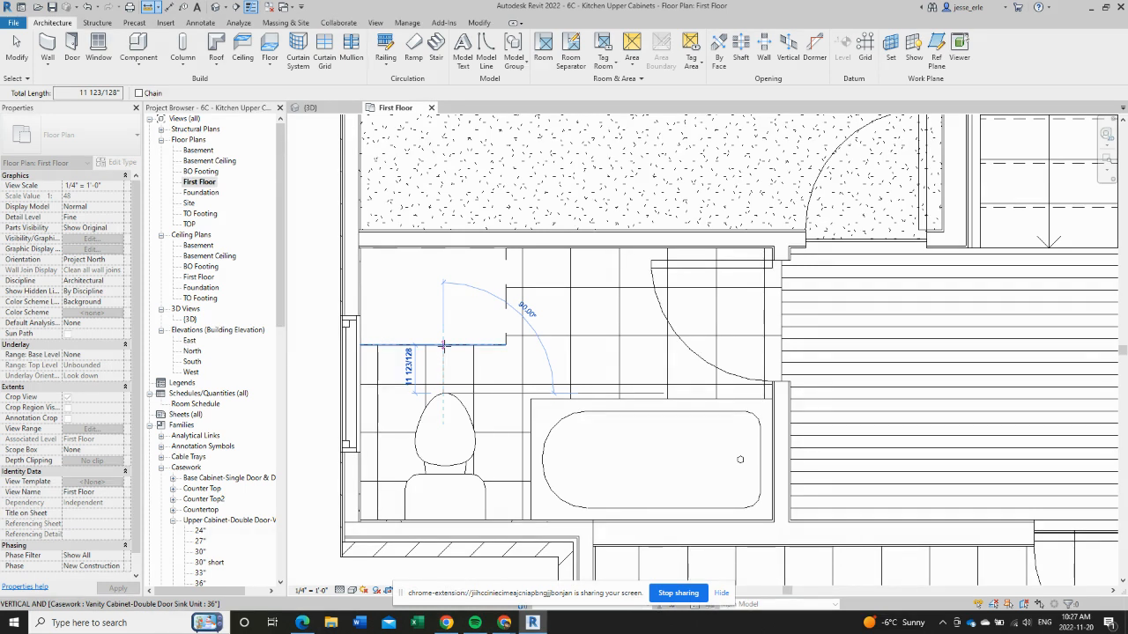
key(Escape)
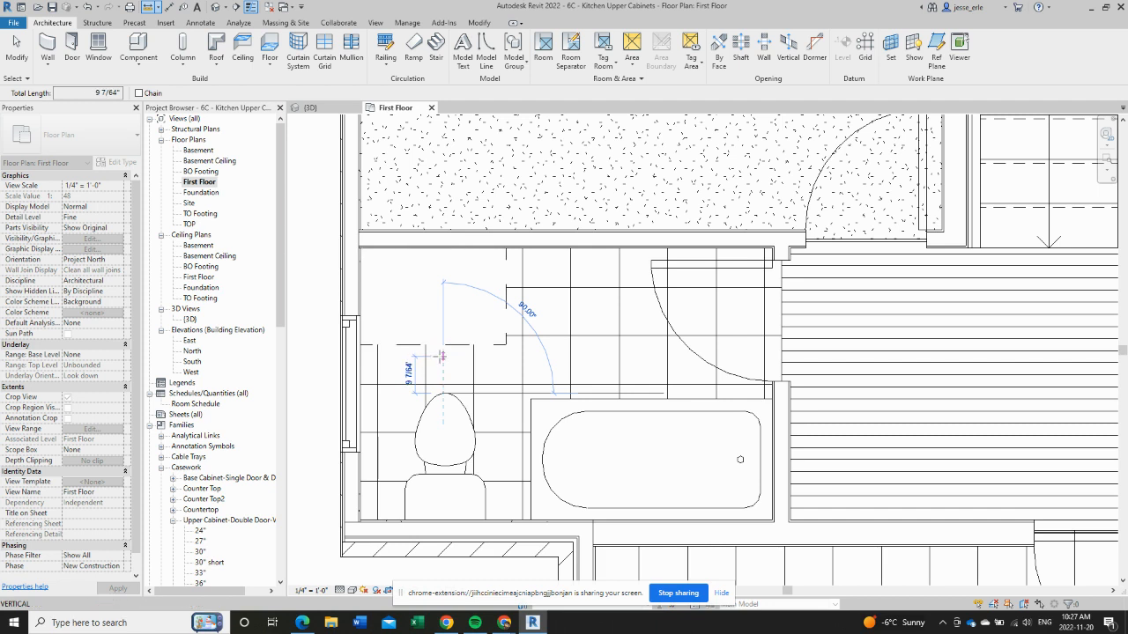
key(Escape)
- Duplicate the placed vanity cabinet's type and name the new type 36" modified
click(442, 352)
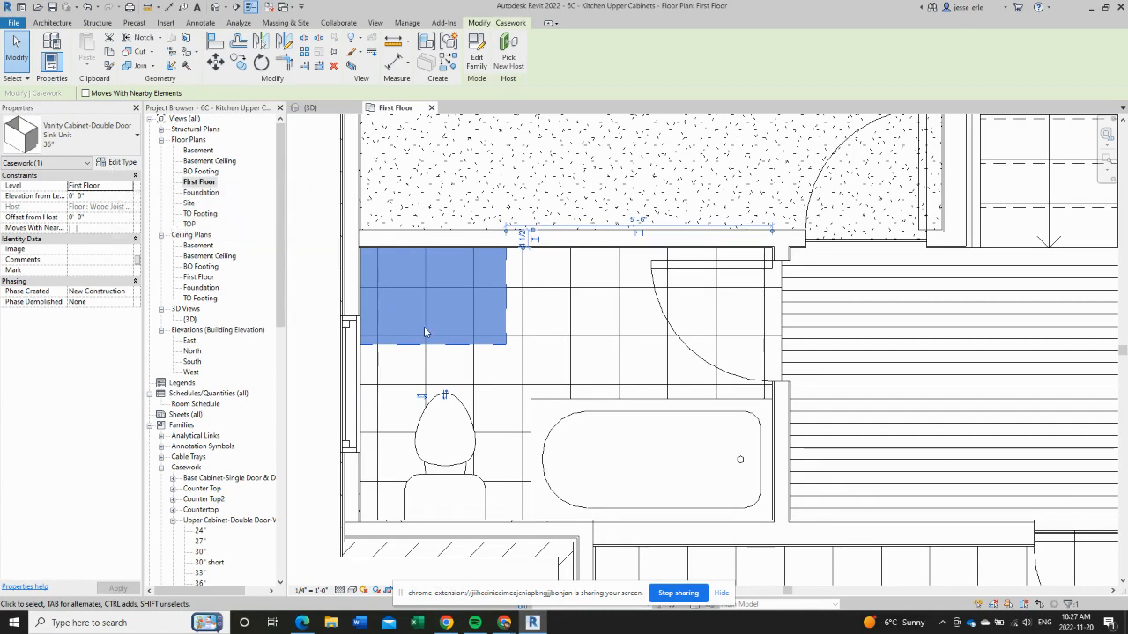
click(113, 167)
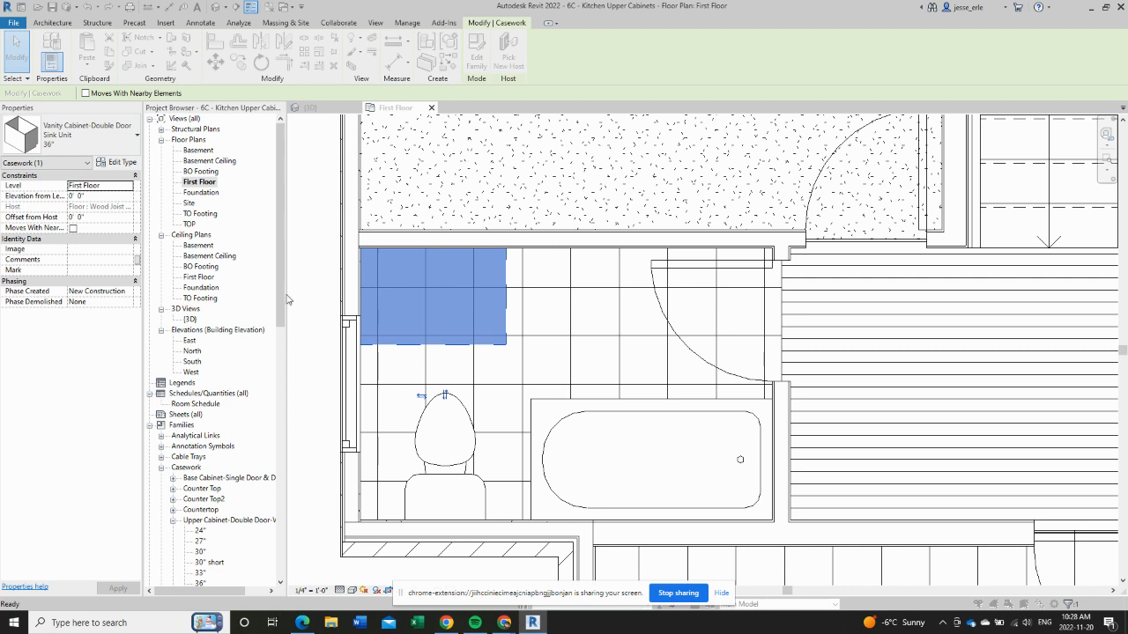
drag(493, 140, 662, 137)
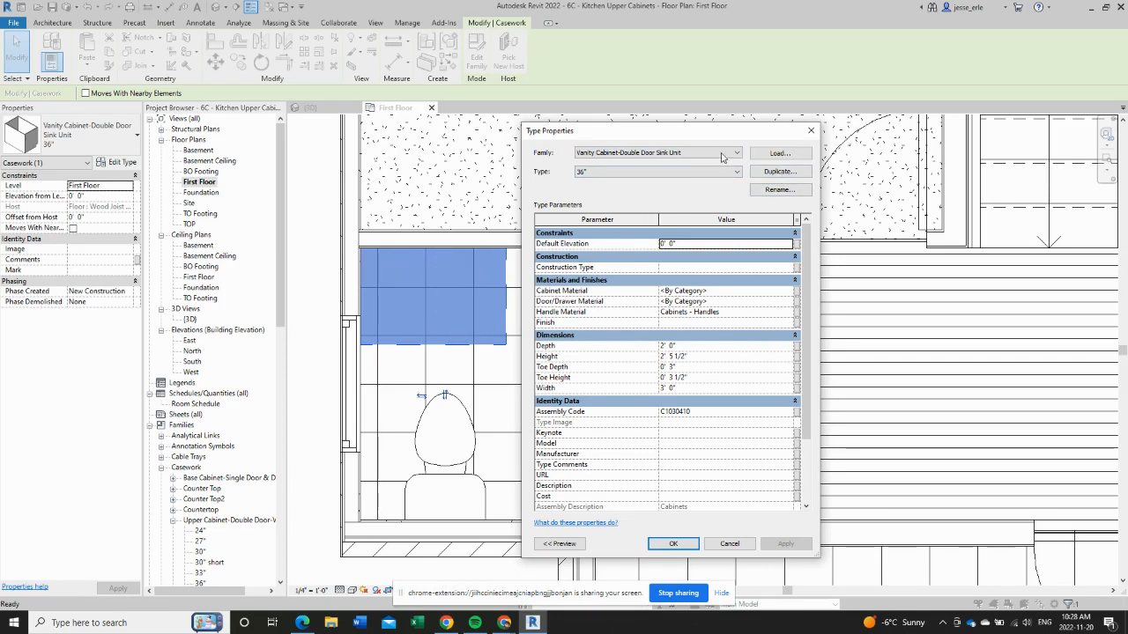
click(779, 171)
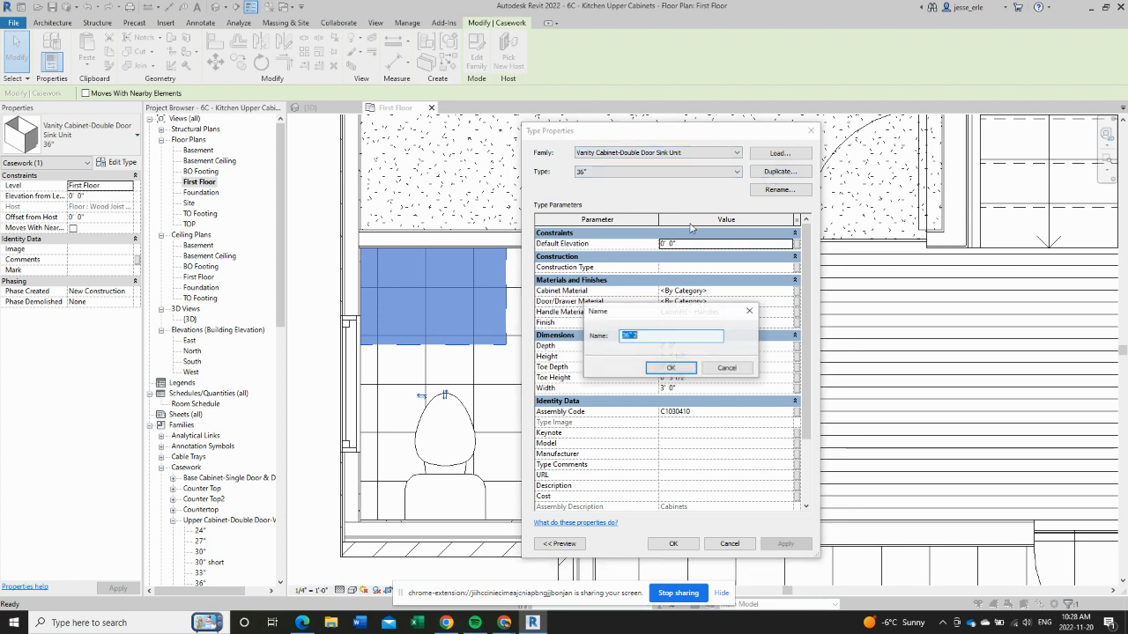
double_click(634, 335)
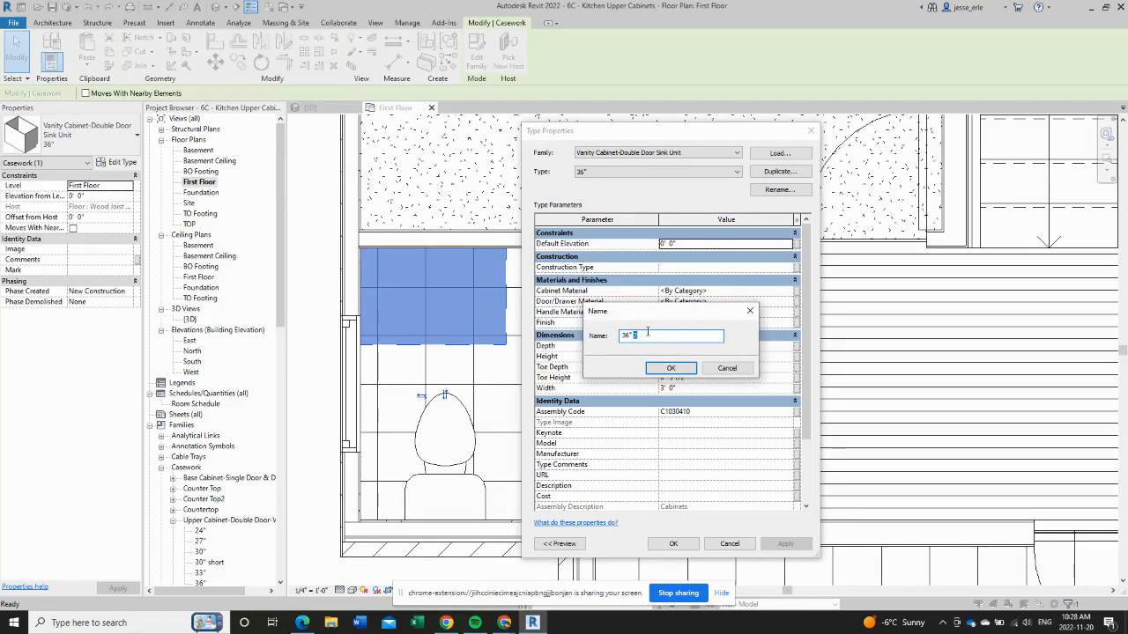
text(modified)
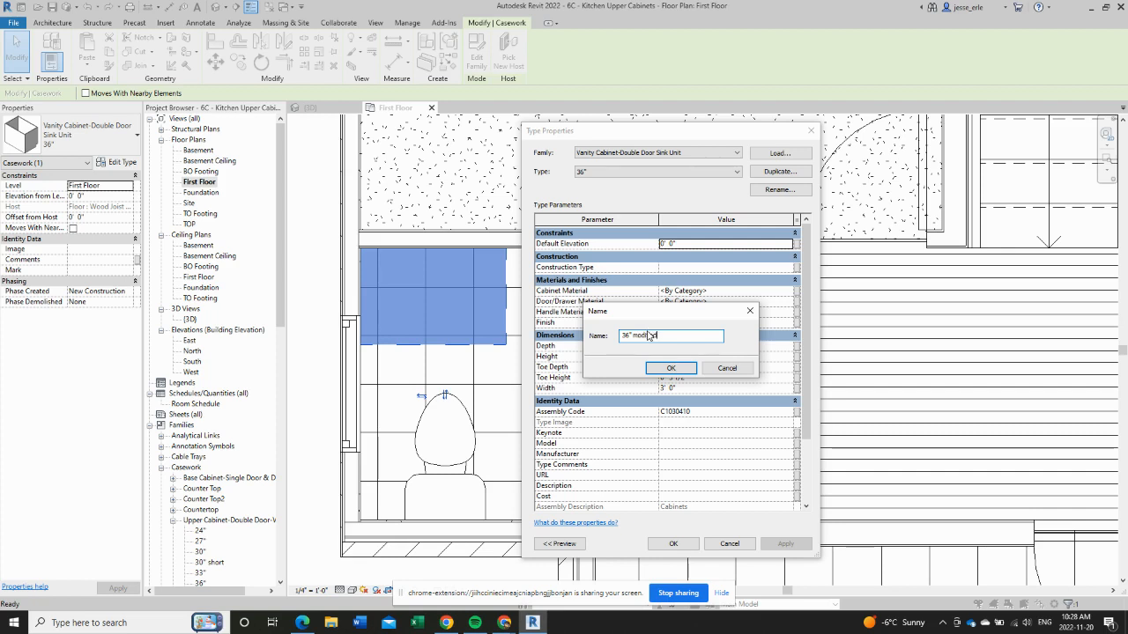
click(669, 369)
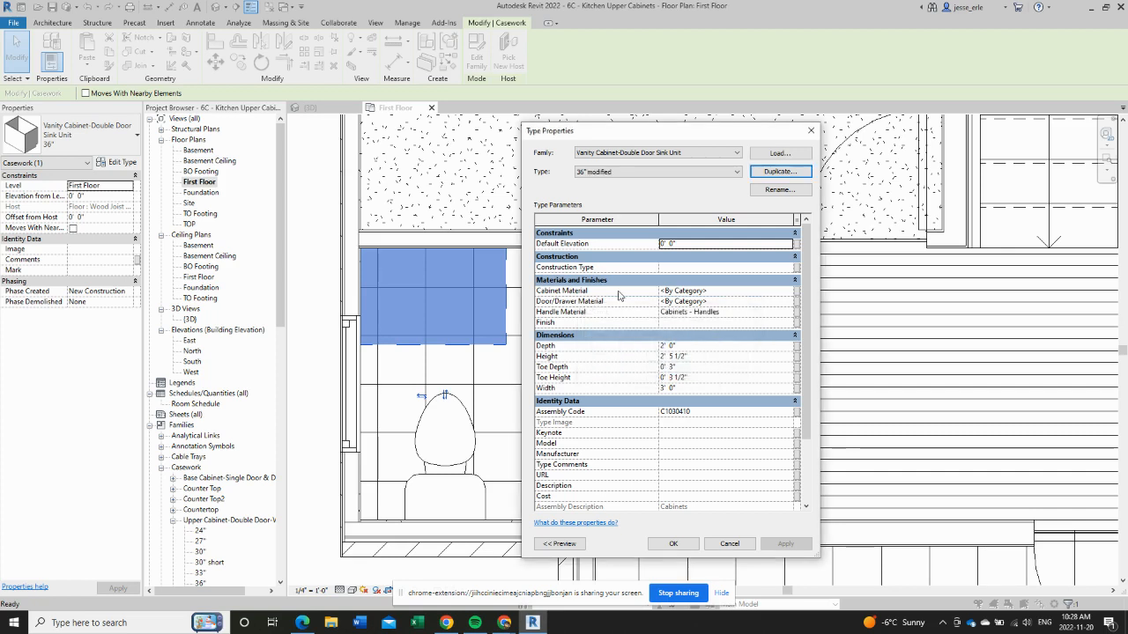
- Set the 36" modified vanity type's depth to 1' 6" and check the resized cabinet in 3D
click(669, 347)
click(670, 347)
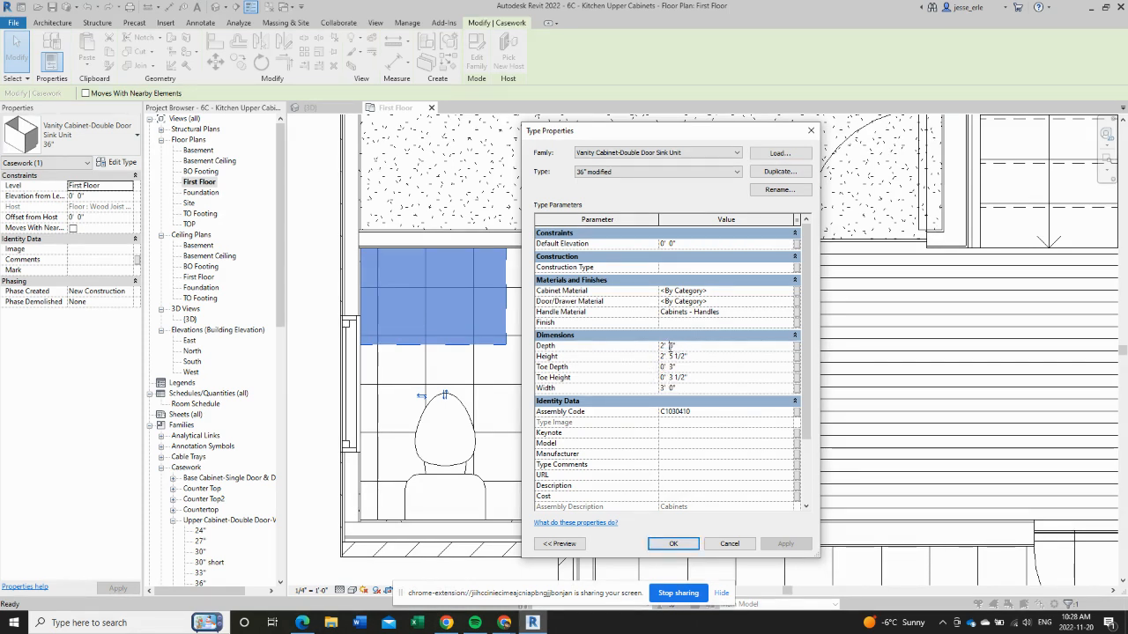
double_click(671, 346)
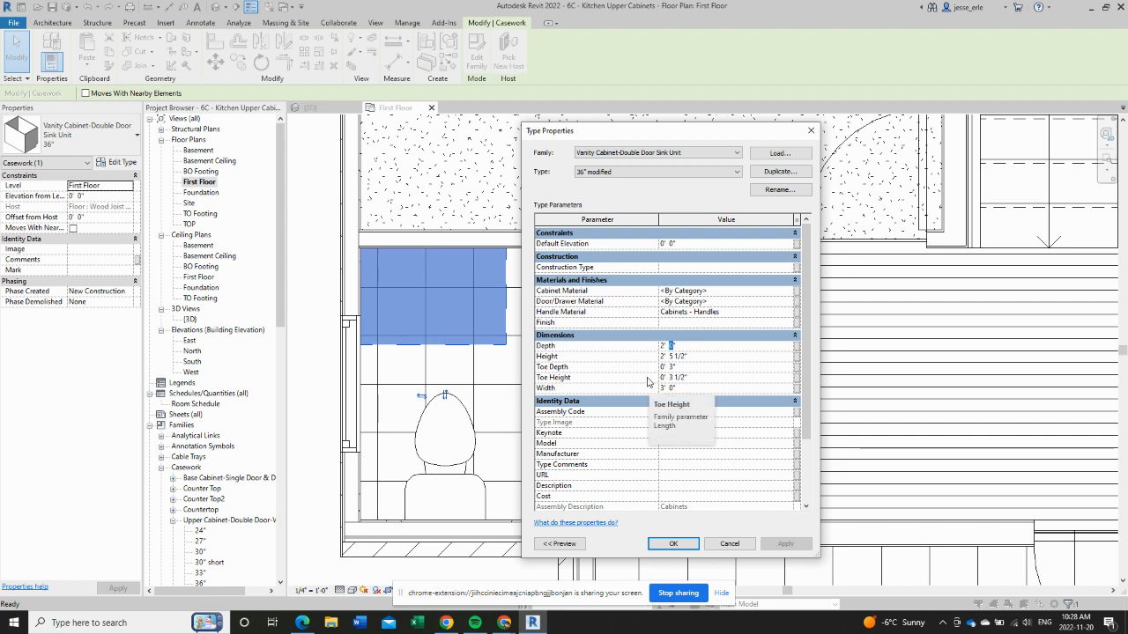
key(BackSpace)
key(BackSpace)
key(BackSpace)
key(BackSpace)
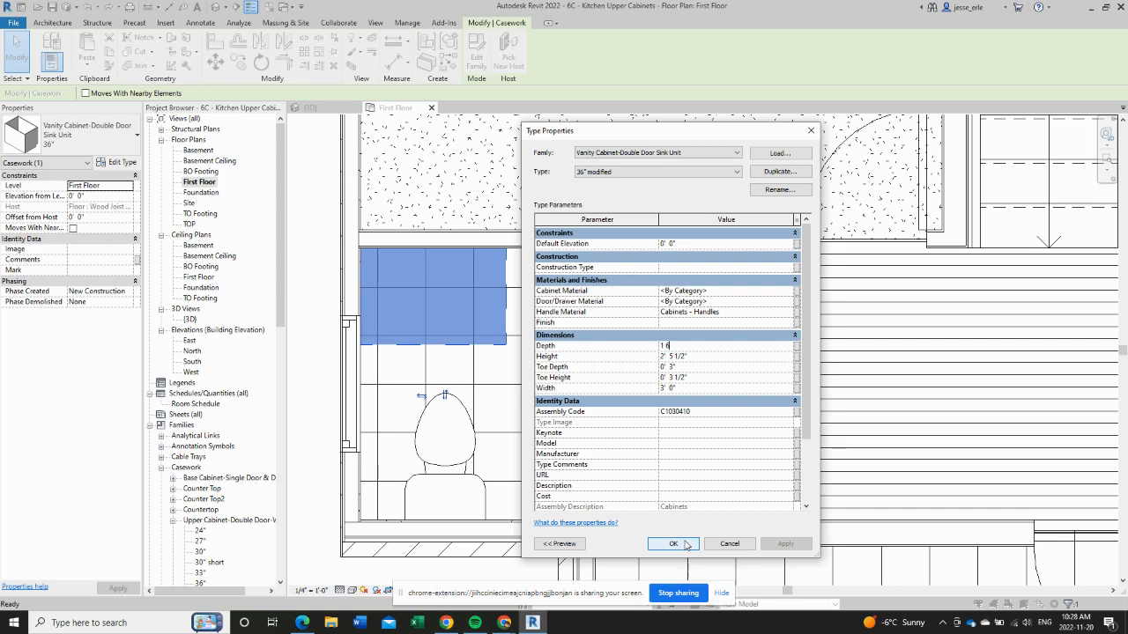
click(672, 544)
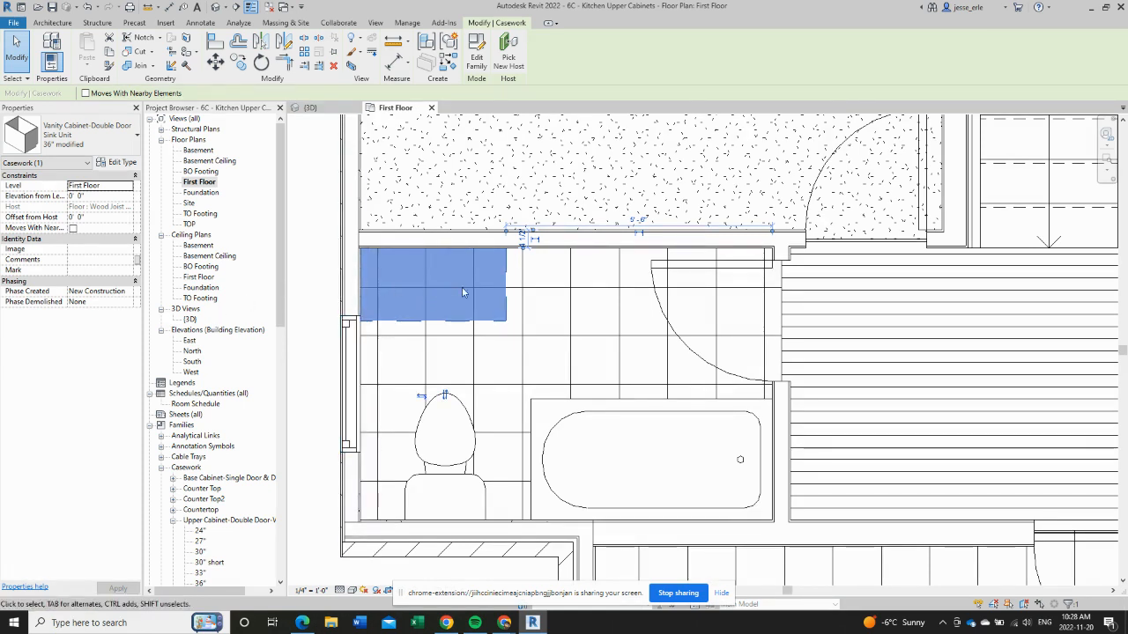
click(312, 265)
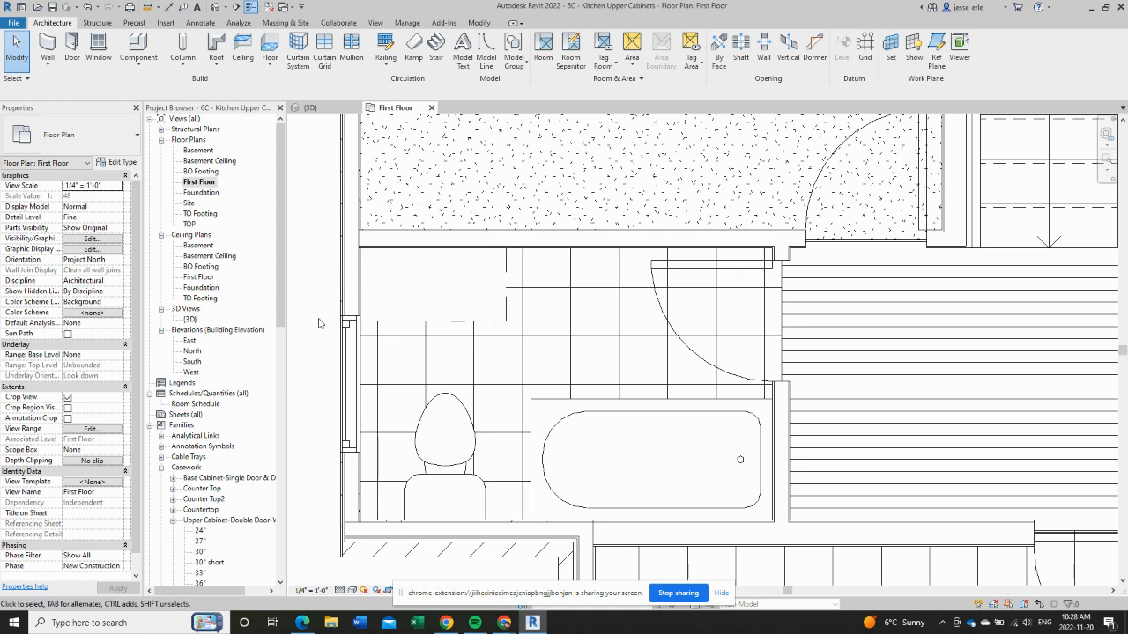
click(321, 110)
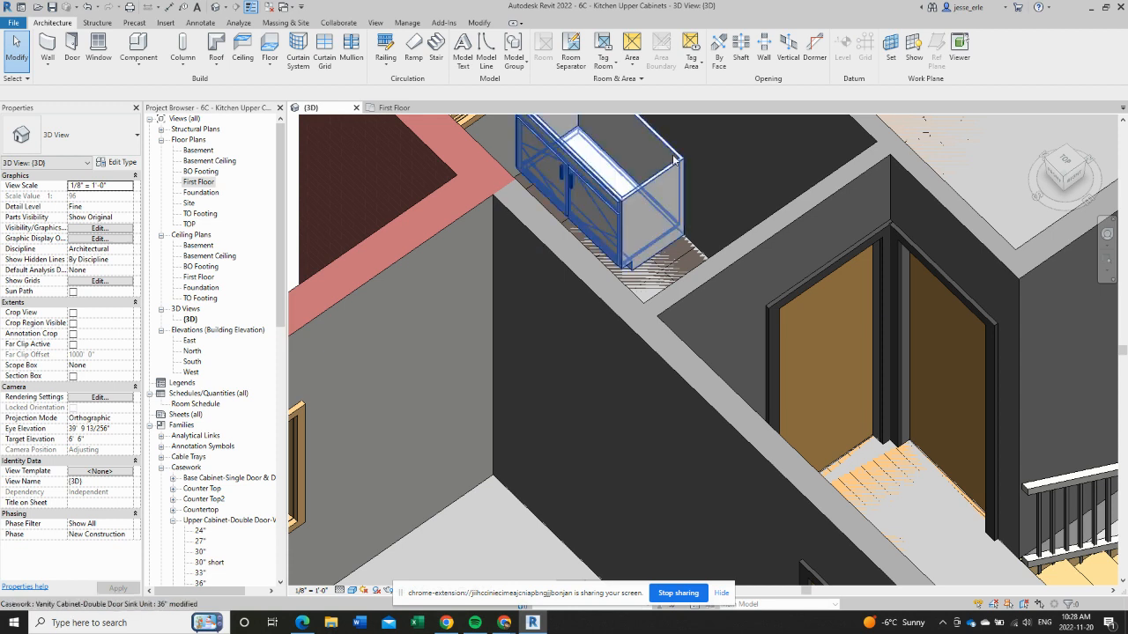
click(396, 109)
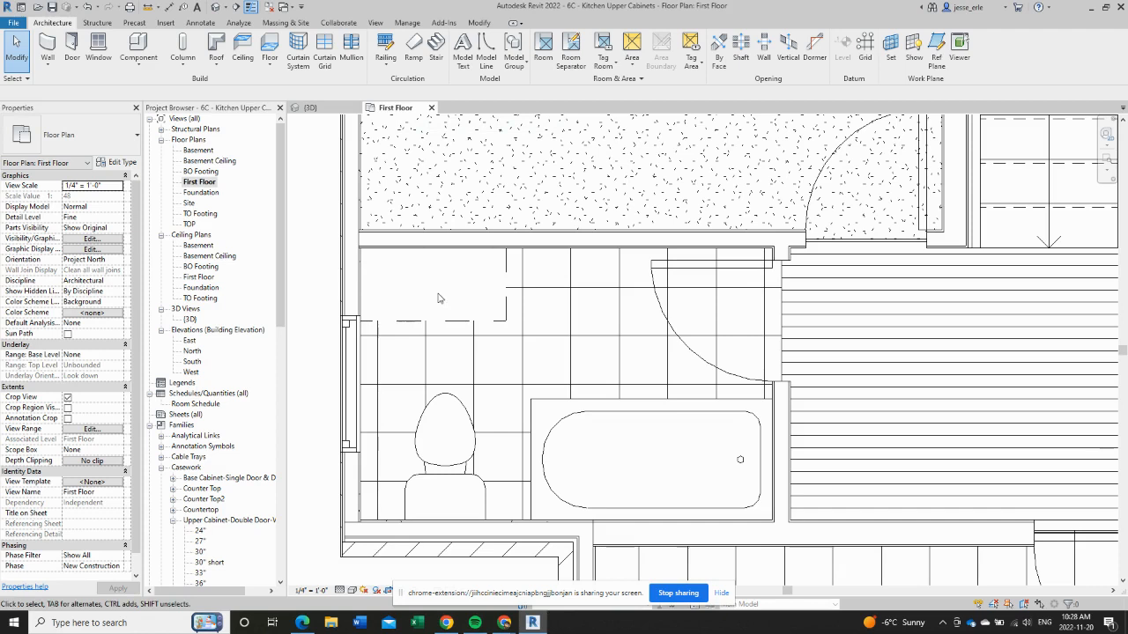
- Place a 24" Depth Vanity Counter Top w Square Sink Hole over the bathroom vanity cabinet and check it in 3D
click(138, 42)
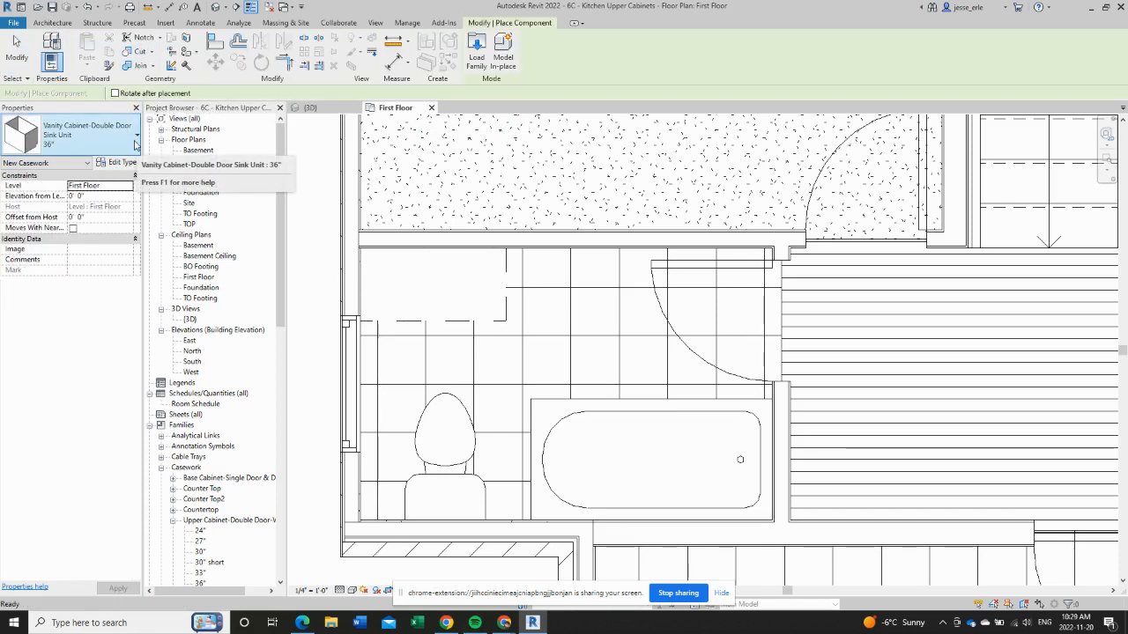
click(137, 144)
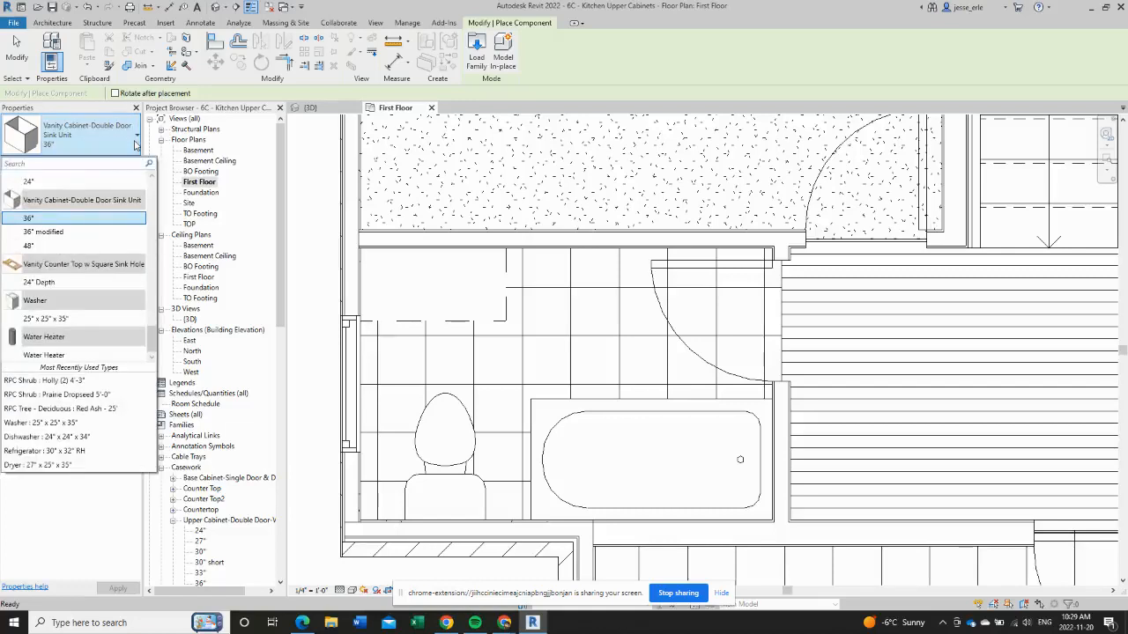
click(49, 283)
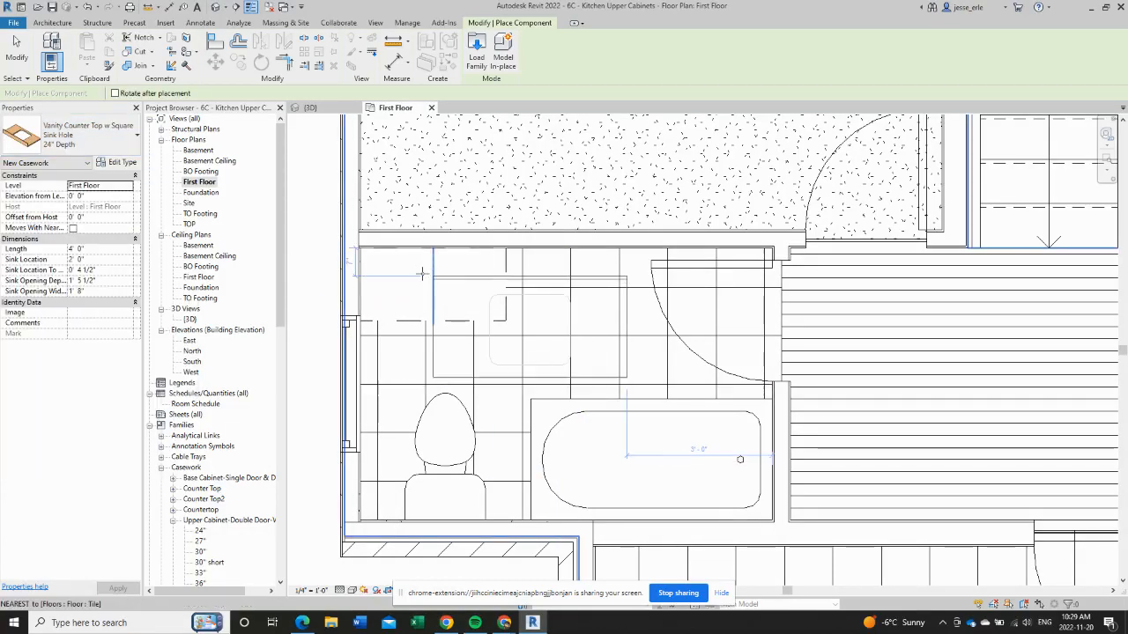
click(364, 251)
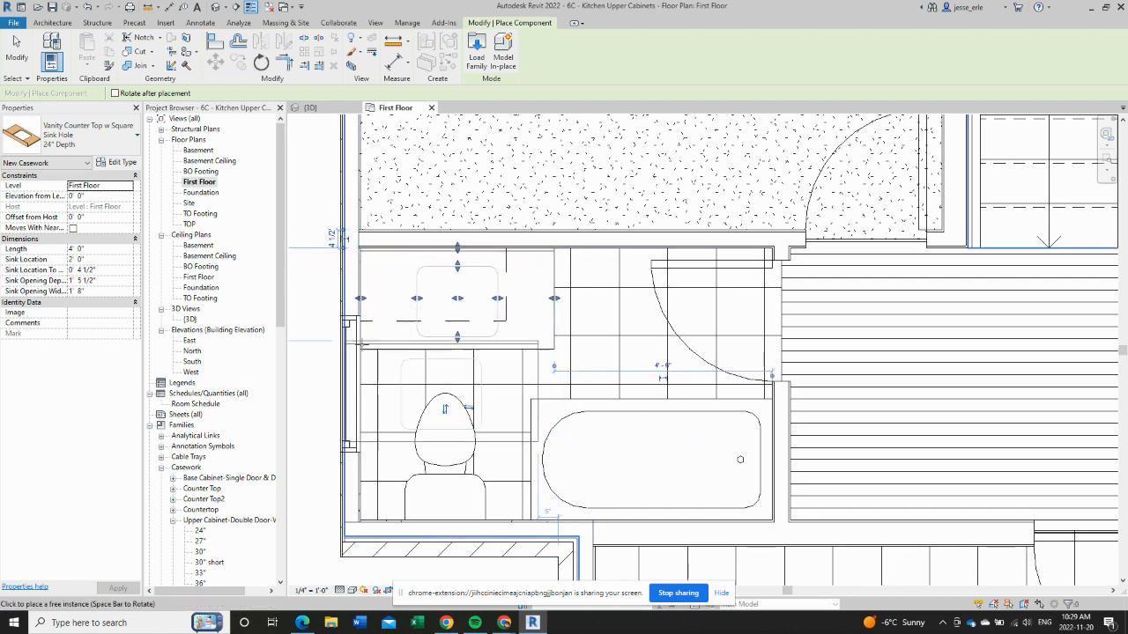
key(Escape)
key(Escape)
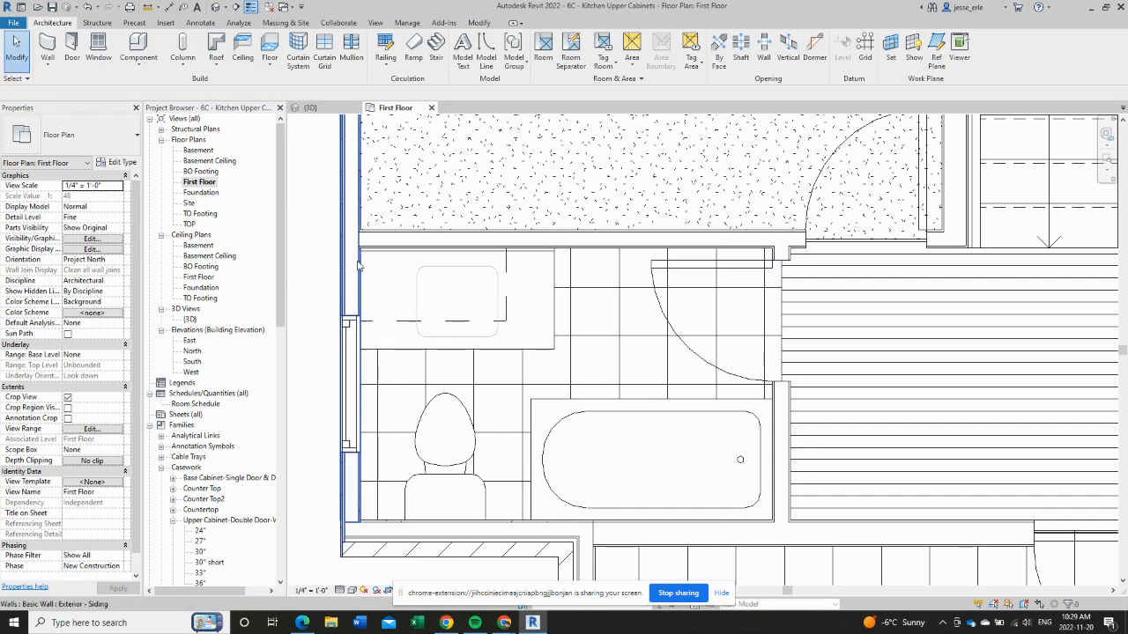
click(339, 111)
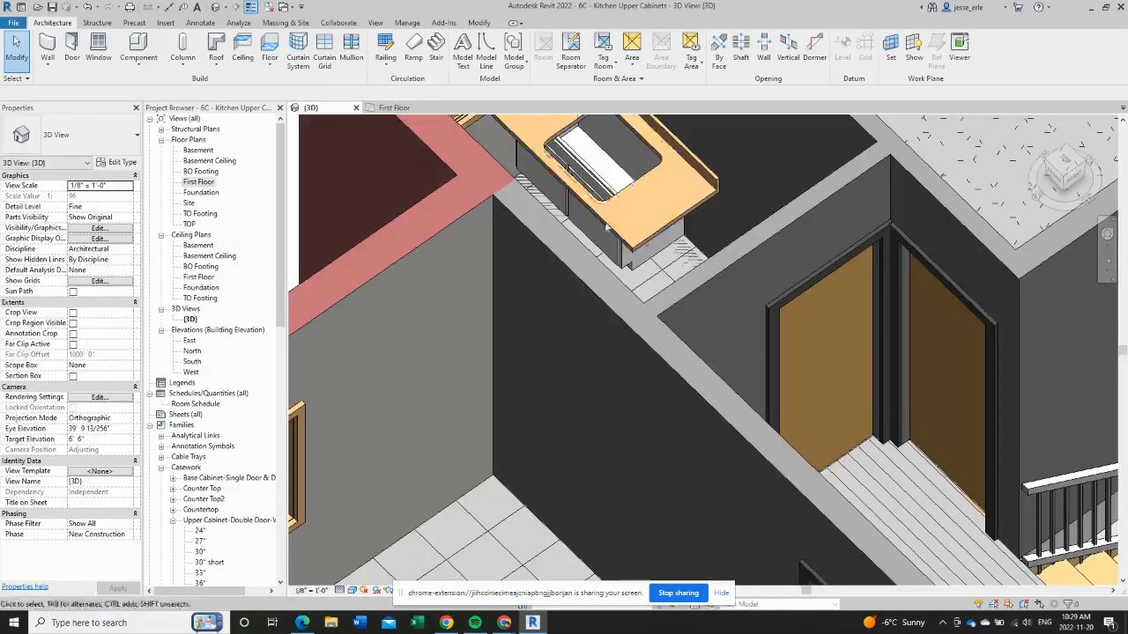
middle_drag(650, 300, 635, 462)
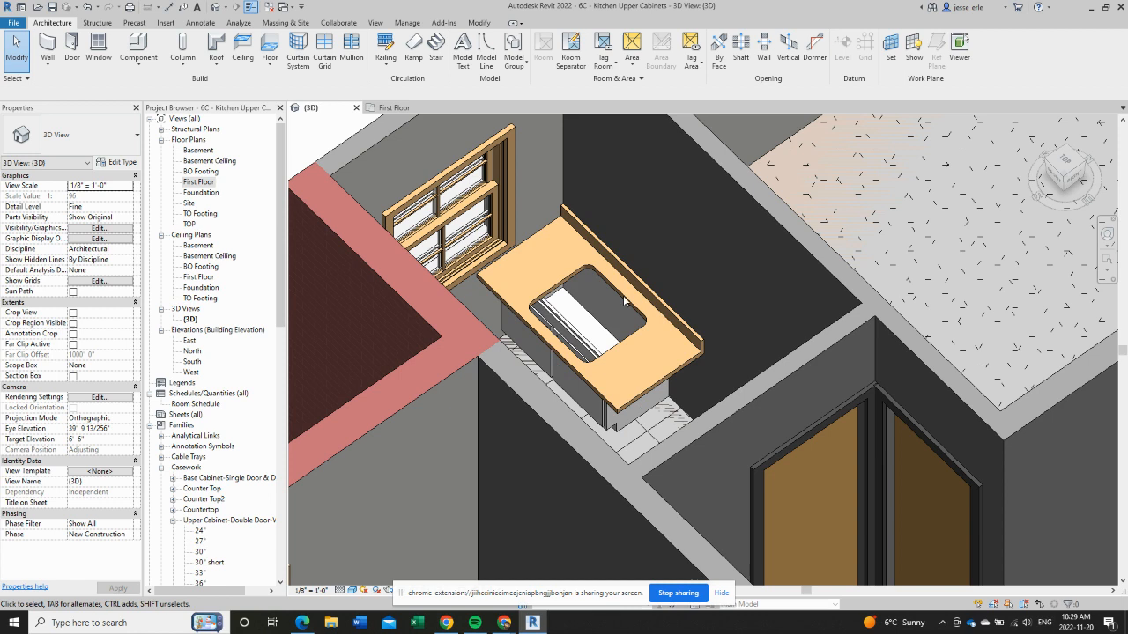
- In the First Floor plan, shift the vanity countertop toward the wall corner and shorten its length to 3' 6"
click(393, 111)
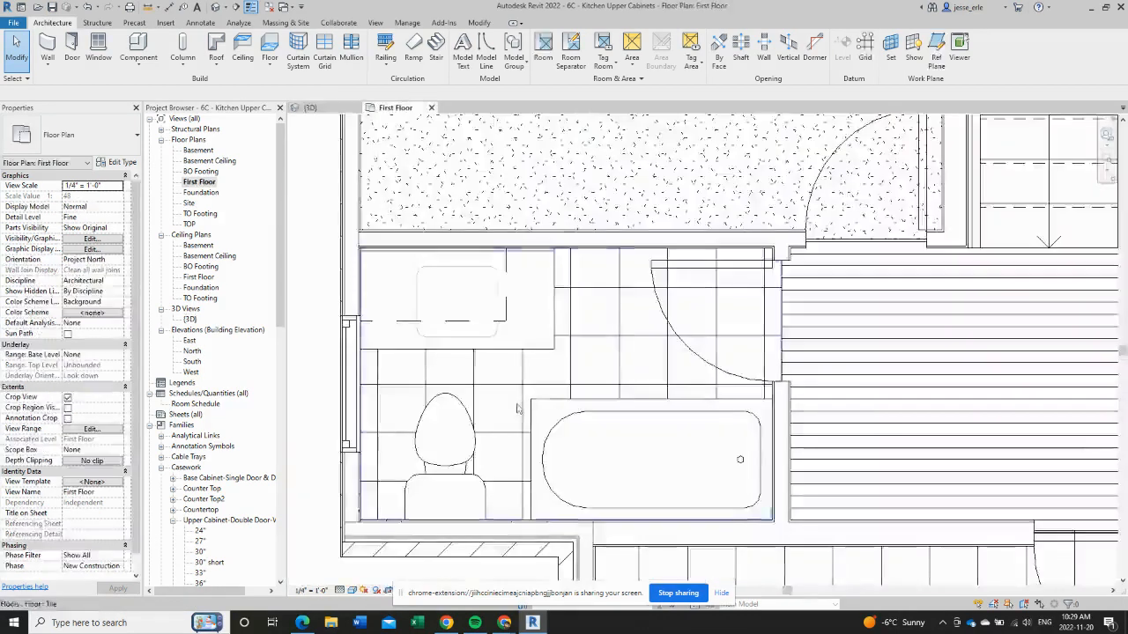
click(467, 342)
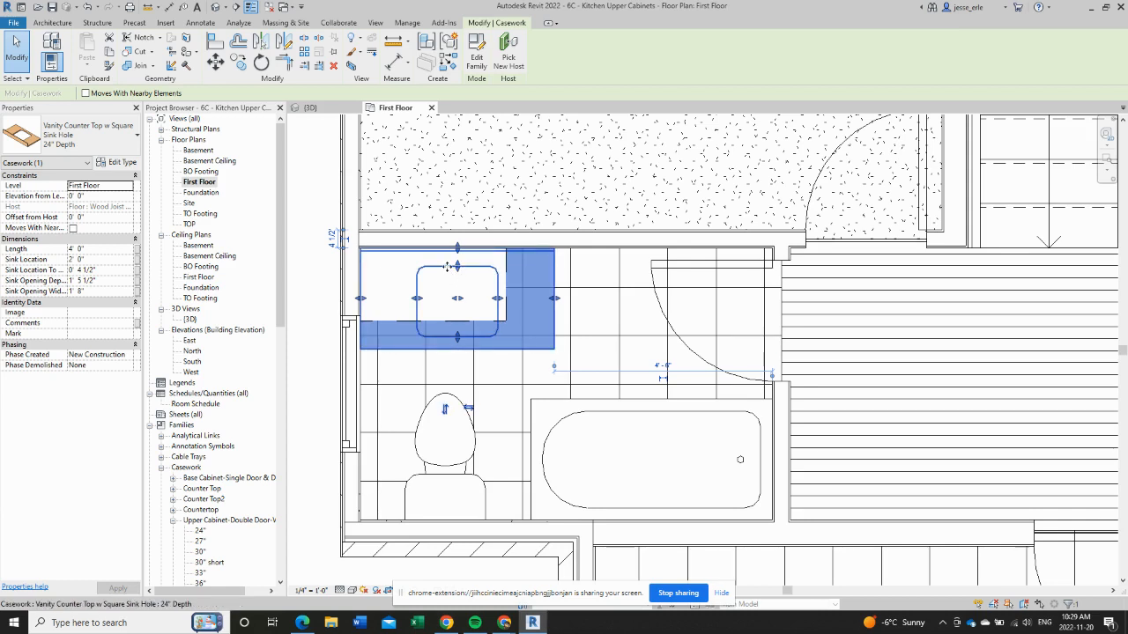
drag(434, 265, 426, 267)
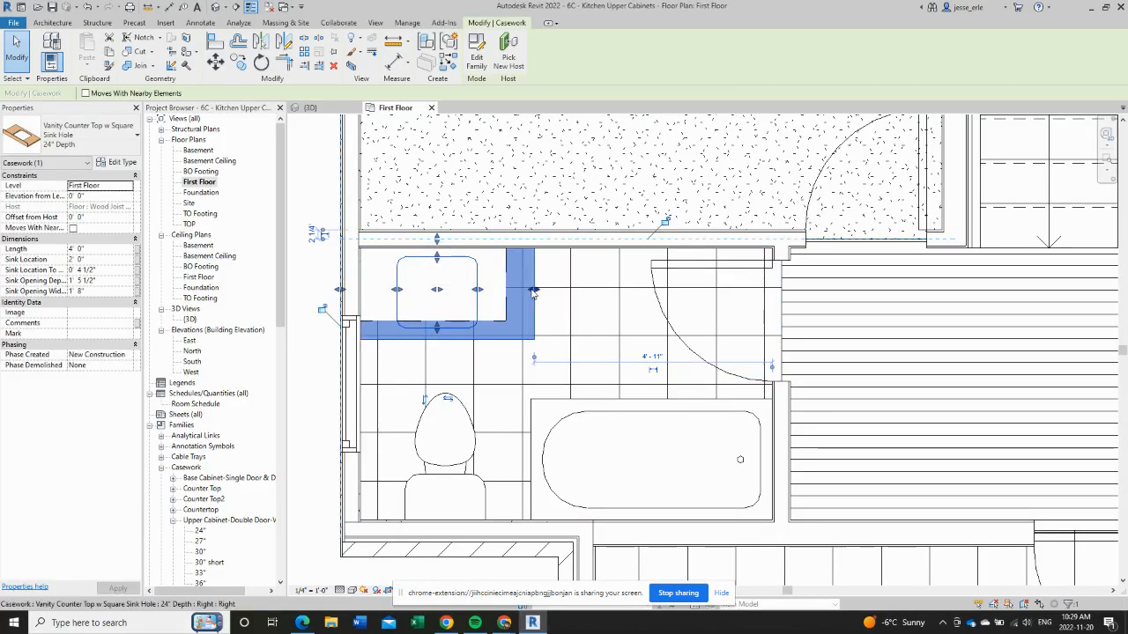
drag(533, 292, 510, 290)
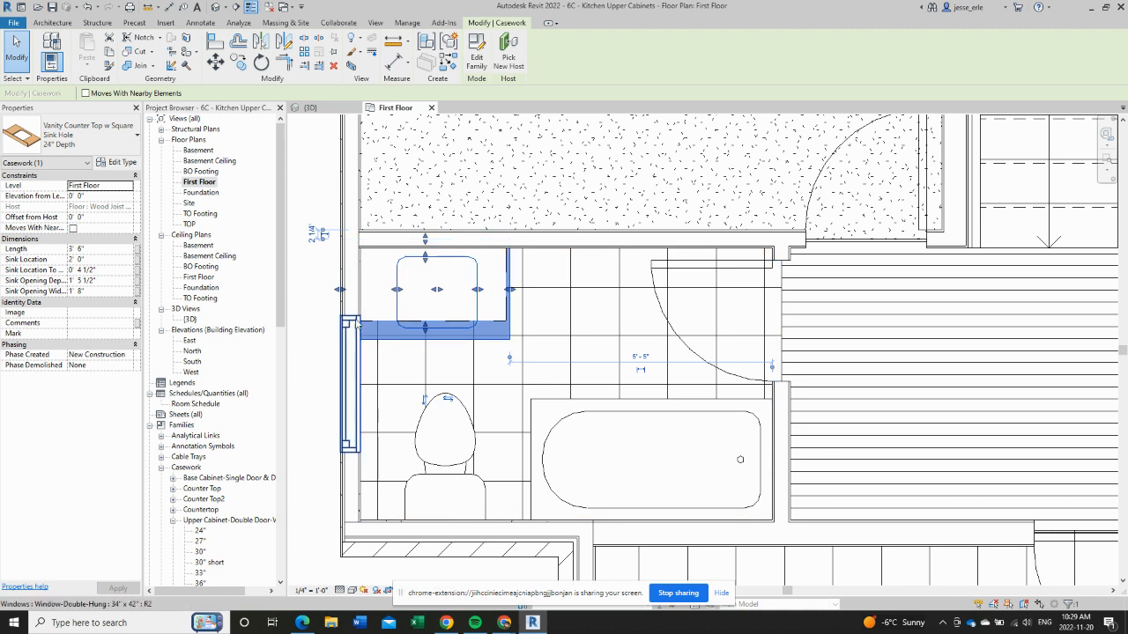
click(298, 302)
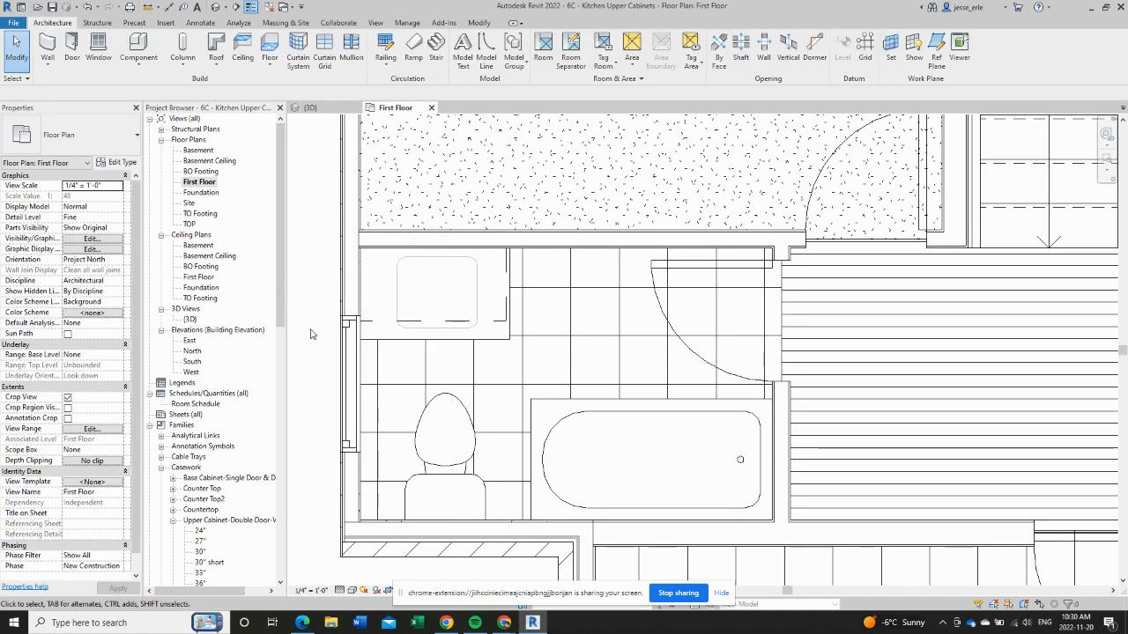
- Move the vanity countertop so its back corner meets the inside corner of the bathroom walls
click(405, 343)
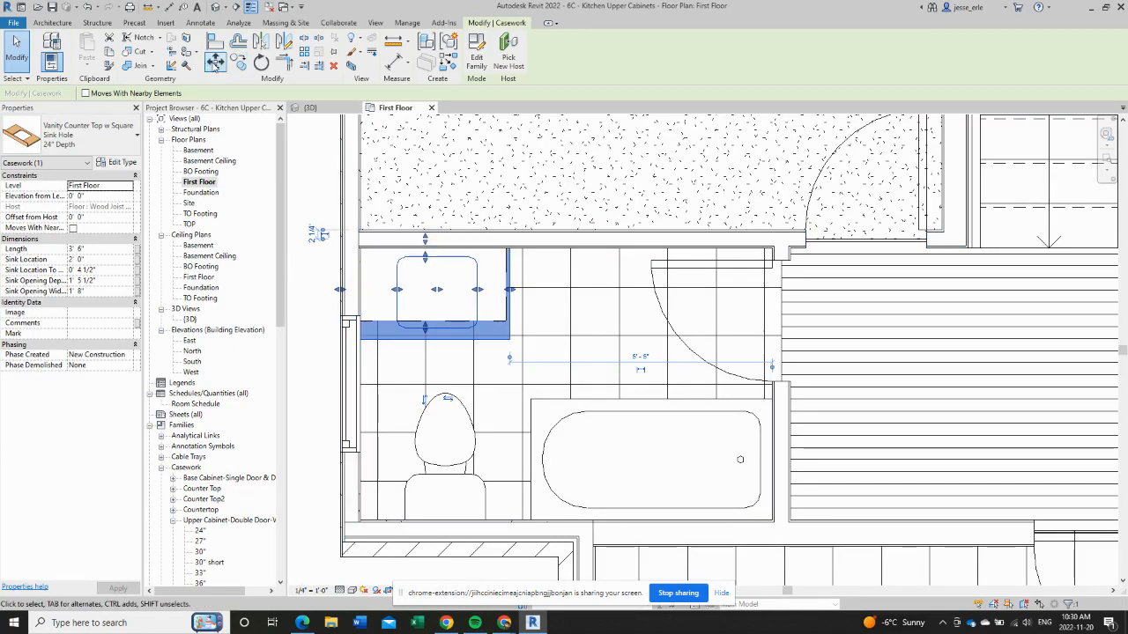
click(215, 64)
click(512, 319)
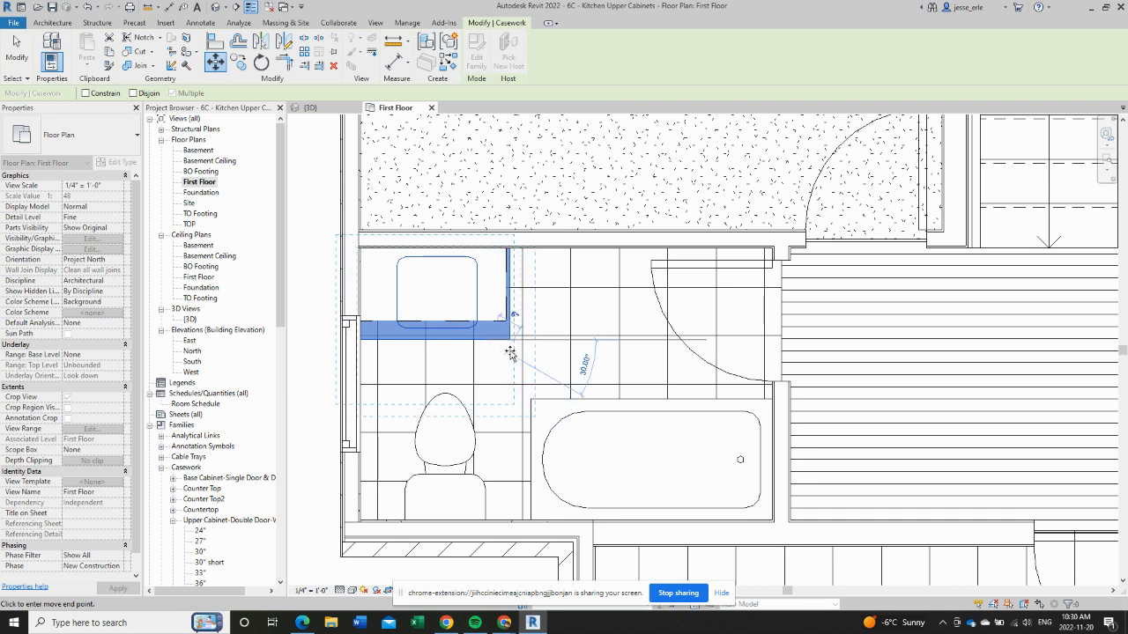
click(511, 357)
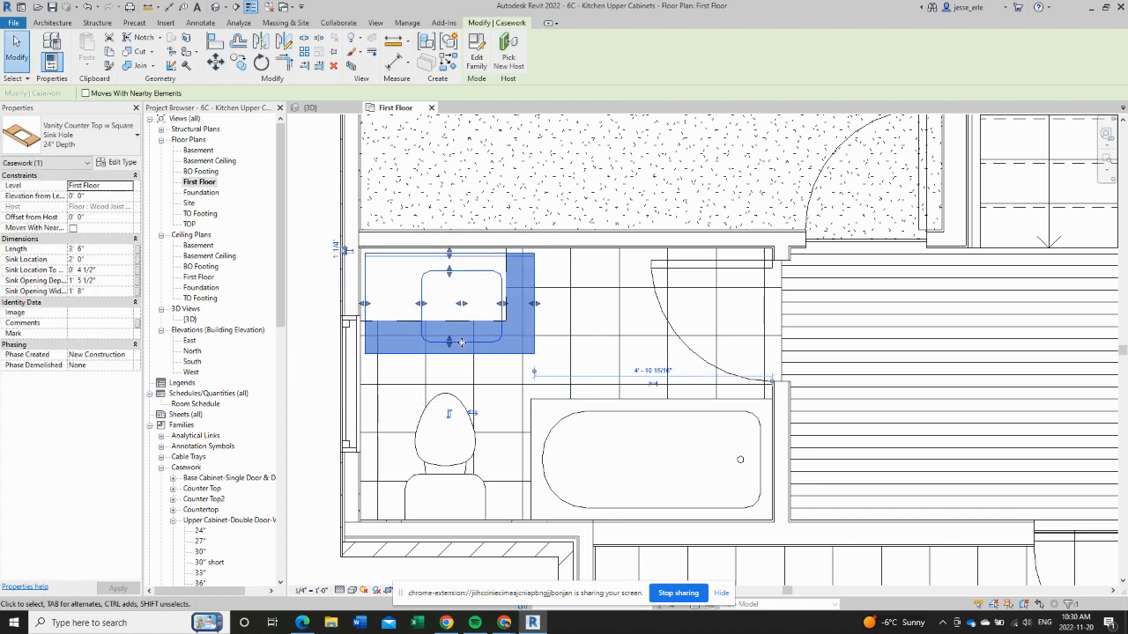
scroll(368, 253, up, 5)
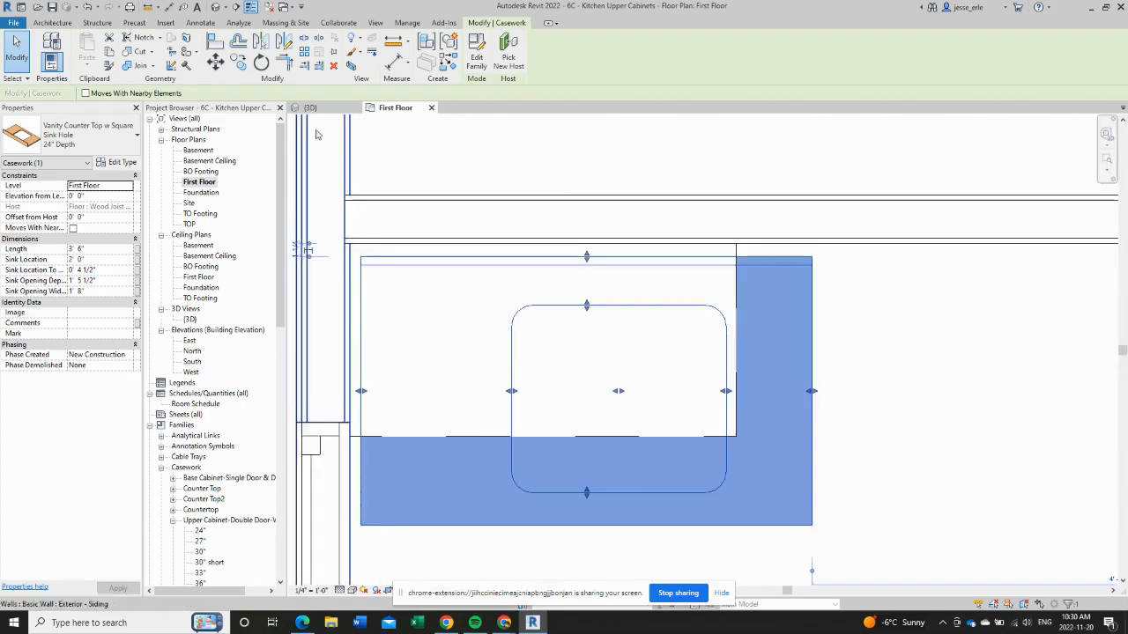
key(m)
key(v)
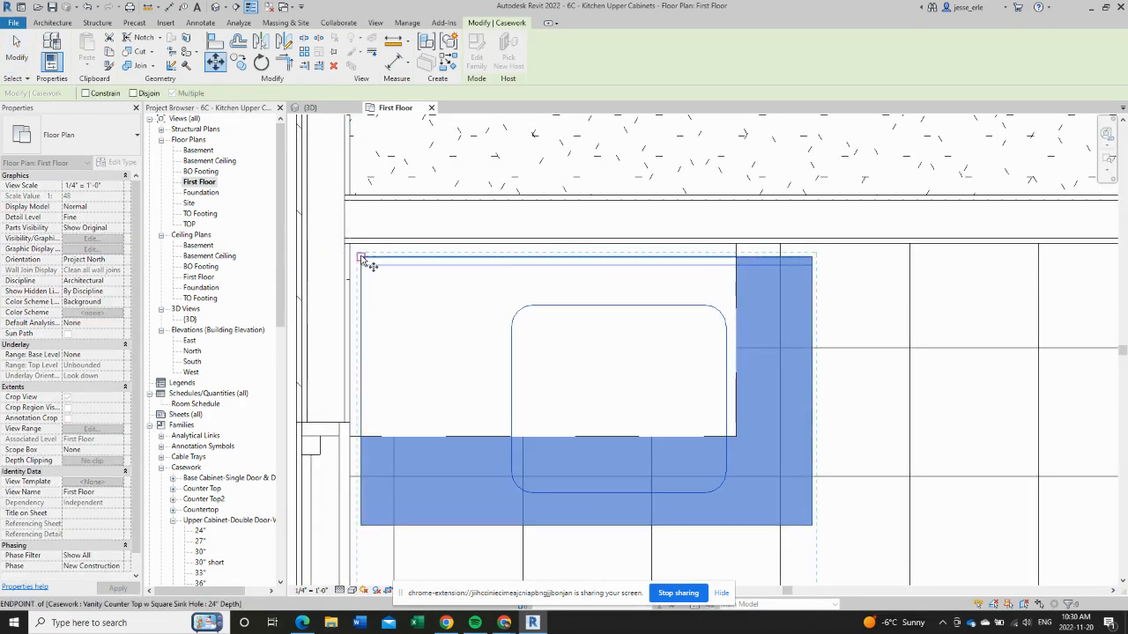
click(362, 257)
click(351, 246)
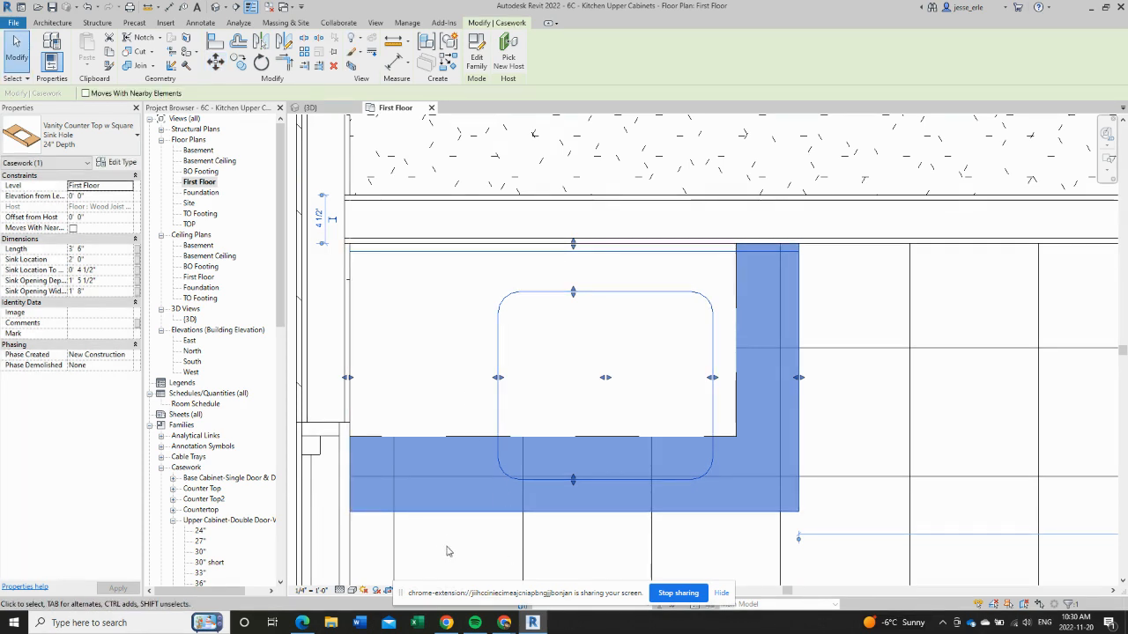
click(455, 551)
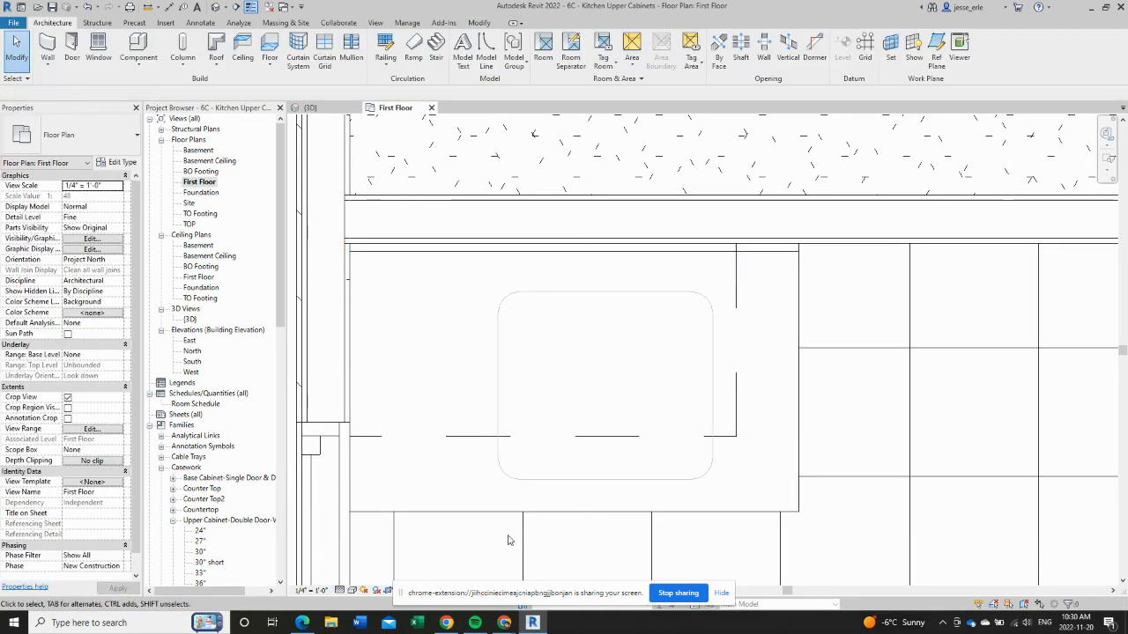
- Shrink the countertop's sink opening to about 11 5/8" deep and 1' 1" wide
click(607, 484)
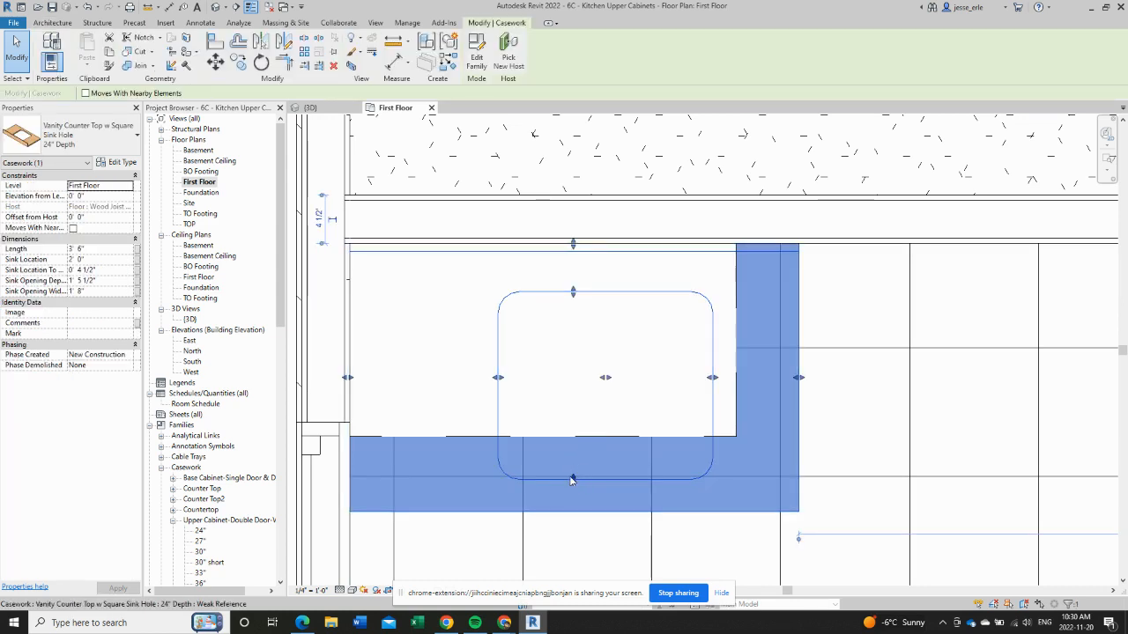
drag(573, 479, 575, 415)
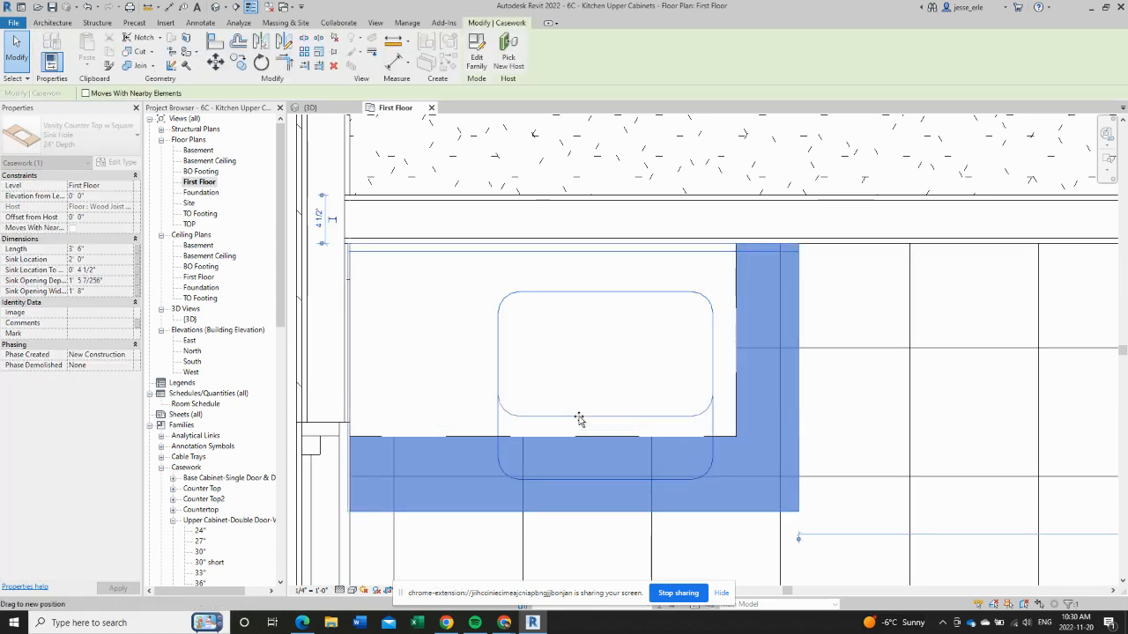
drag(497, 379, 438, 381)
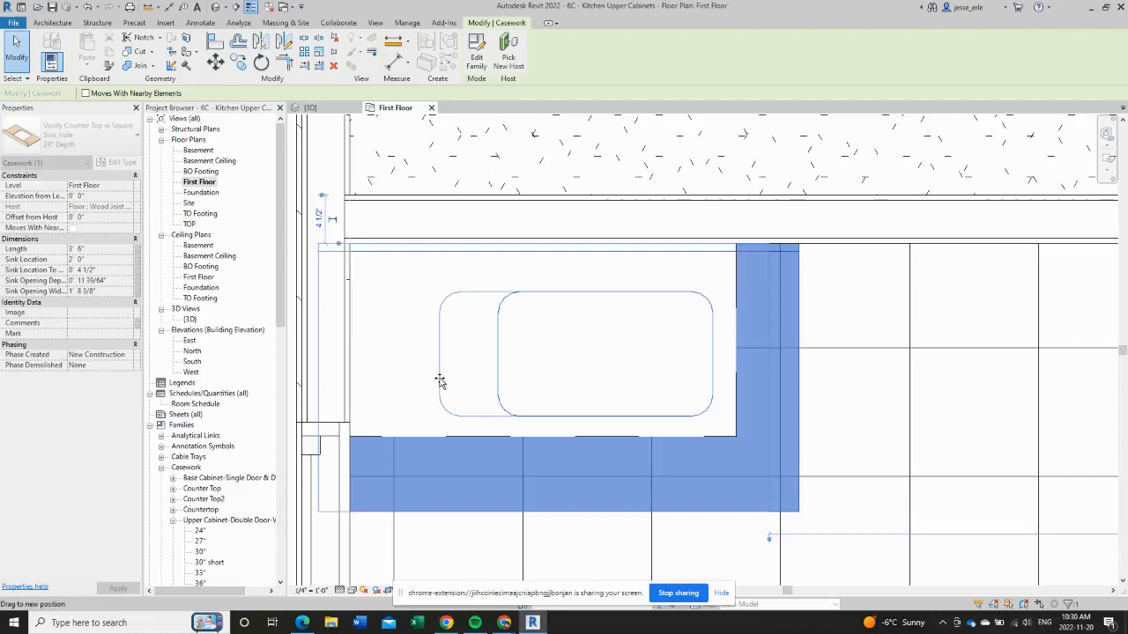
drag(440, 380, 439, 381)
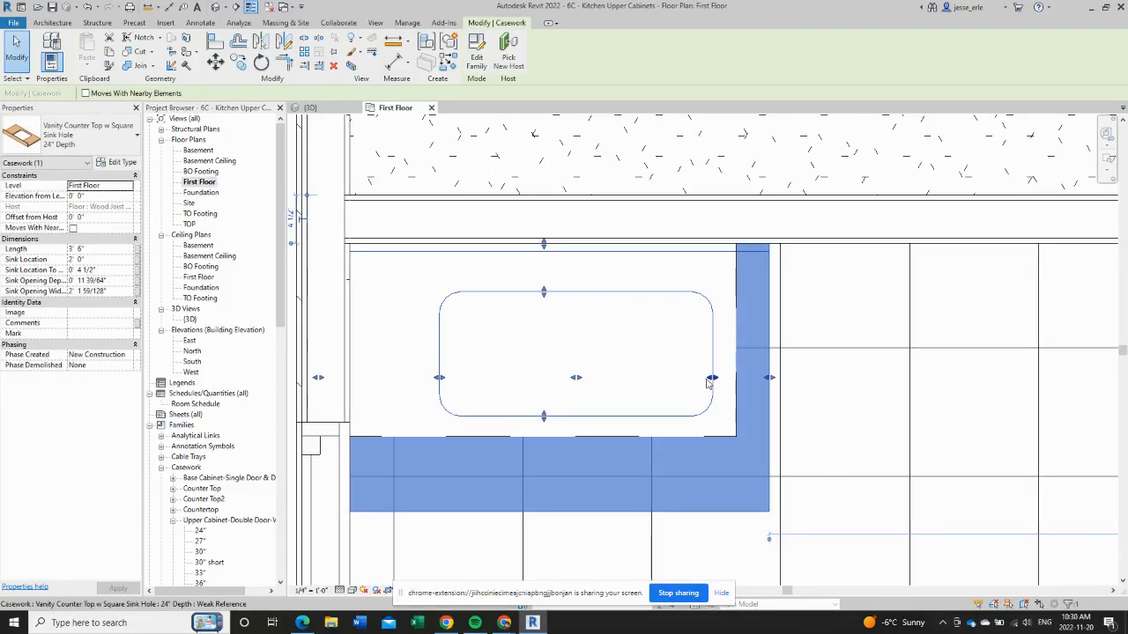
drag(712, 379, 699, 377)
drag(623, 384, 610, 386)
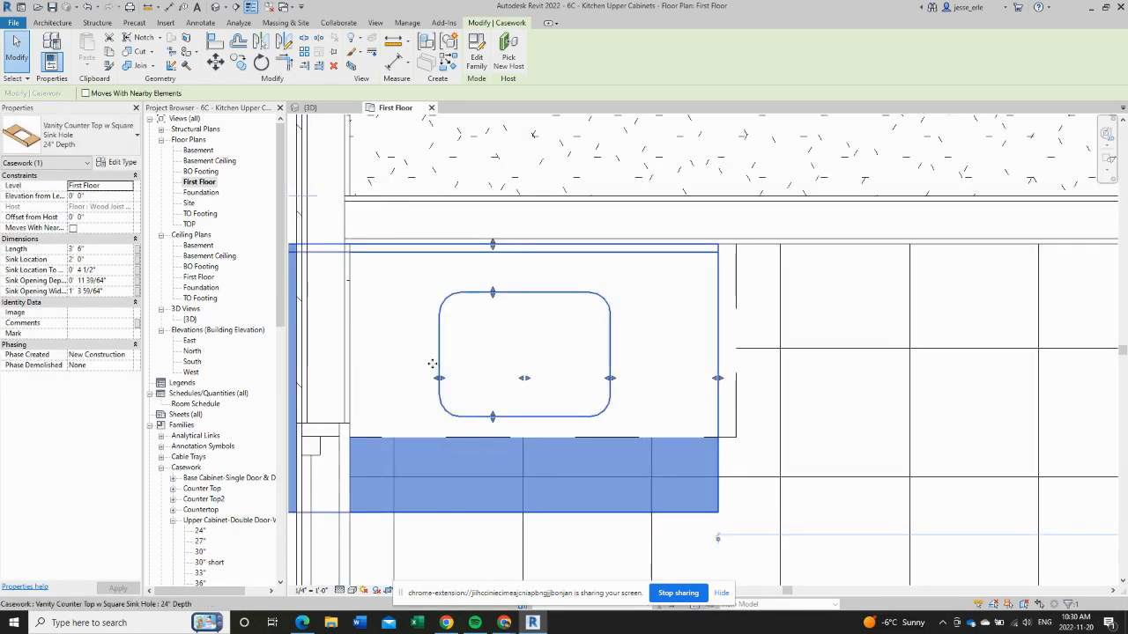
drag(437, 378, 396, 380)
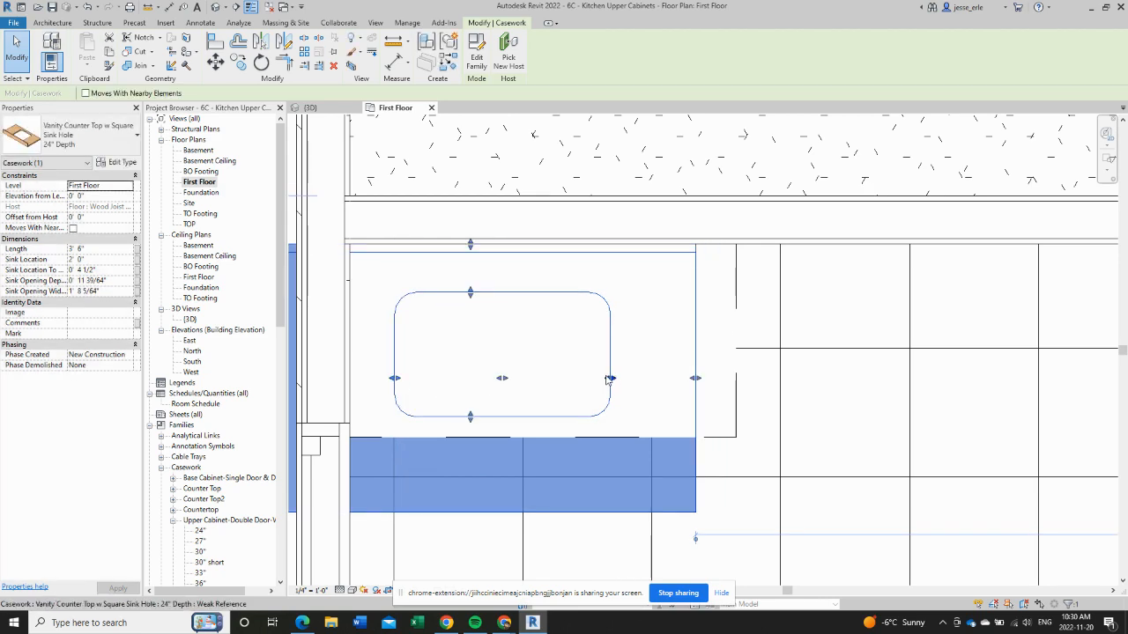
drag(610, 378, 534, 381)
scroll(521, 478, up, 2)
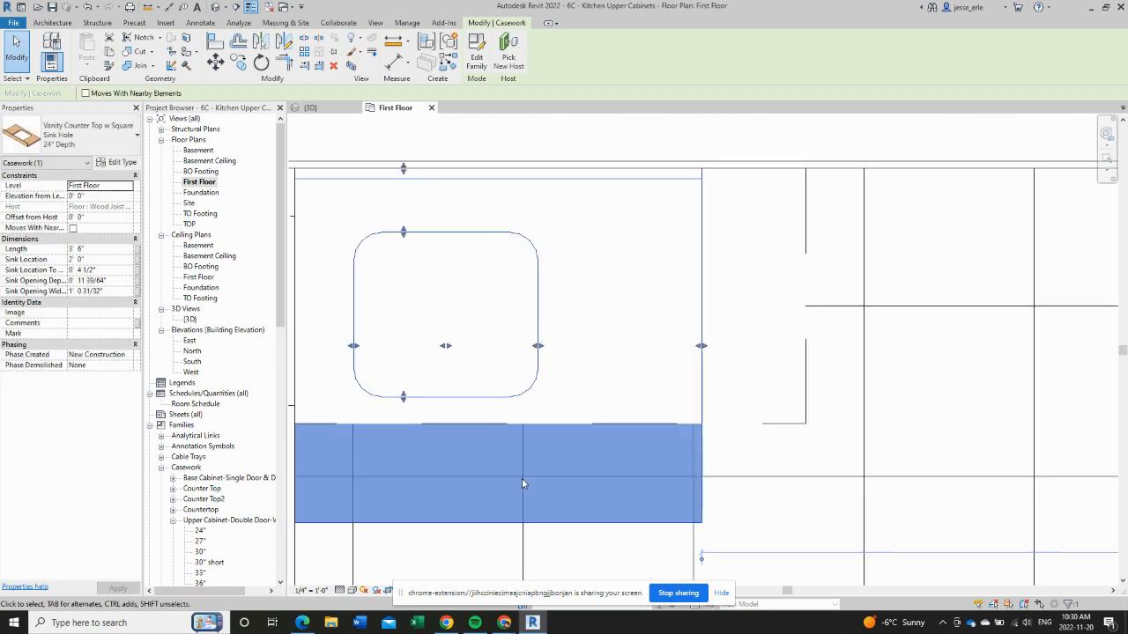
scroll(479, 482, down, 3)
scroll(479, 482, down, 1)
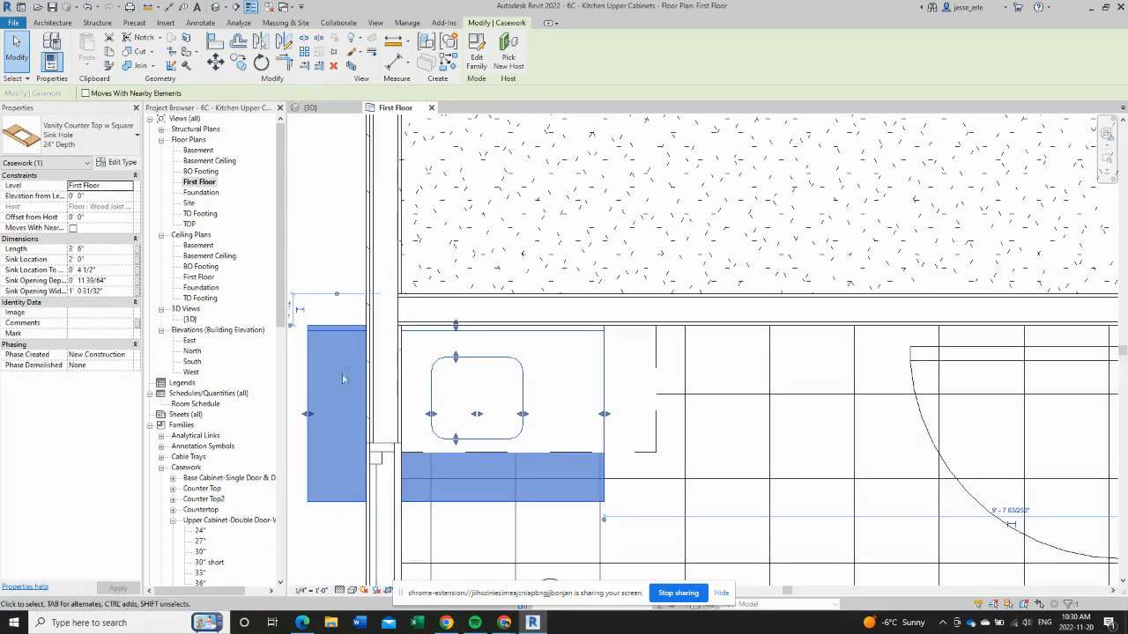
- Move the countertop back into the inside wall corner and shorten its length to 3' 1"
click(214, 62)
click(308, 325)
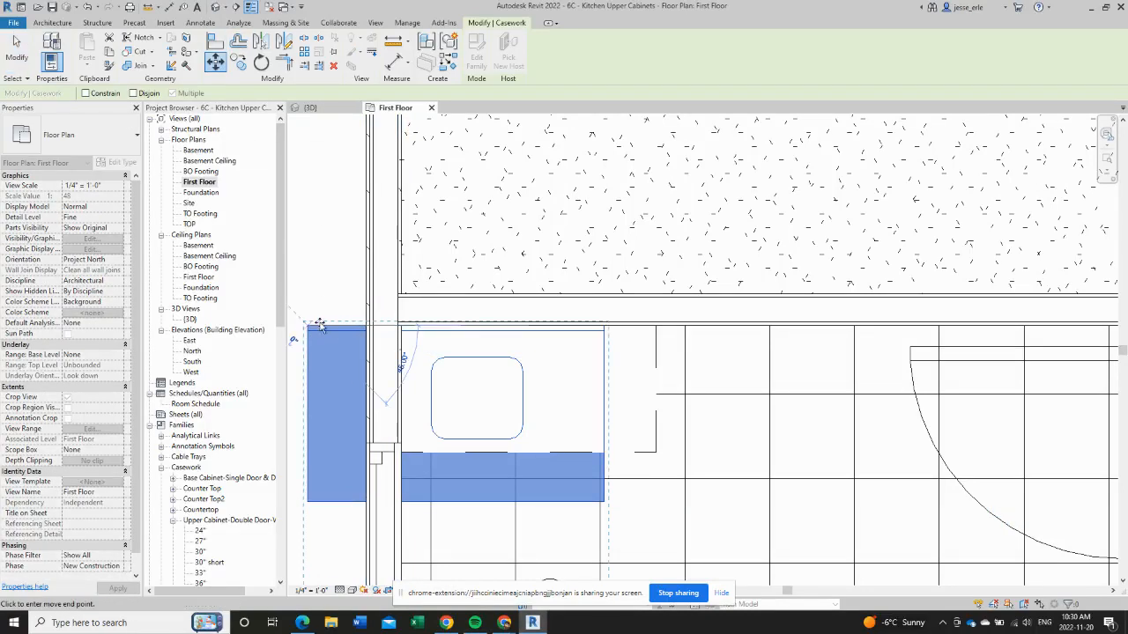
click(403, 332)
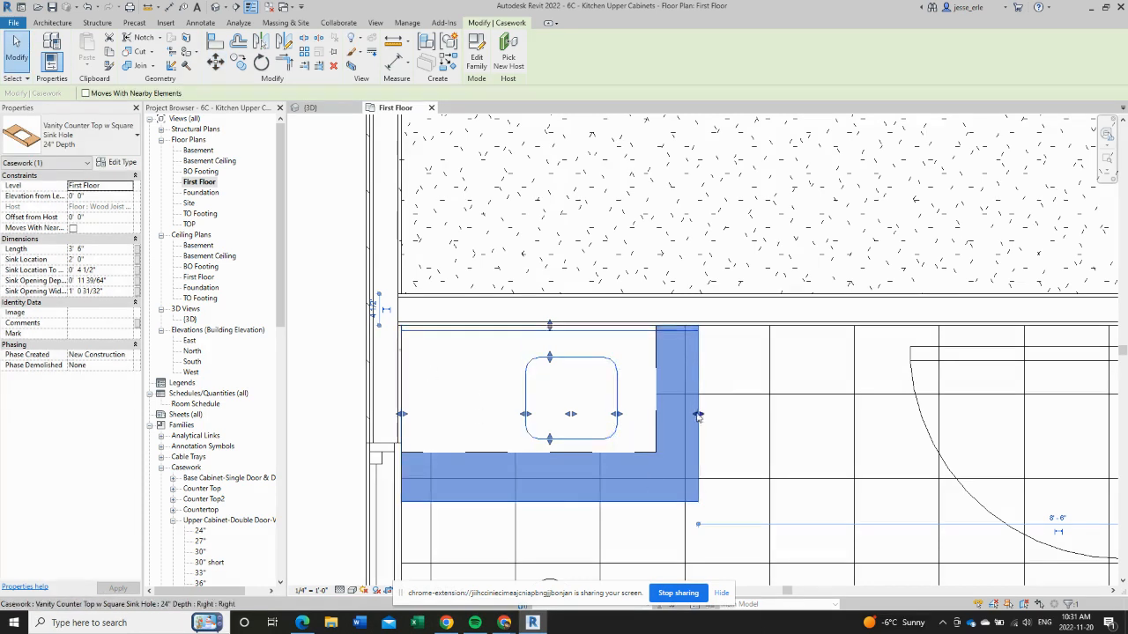
drag(695, 416, 663, 418)
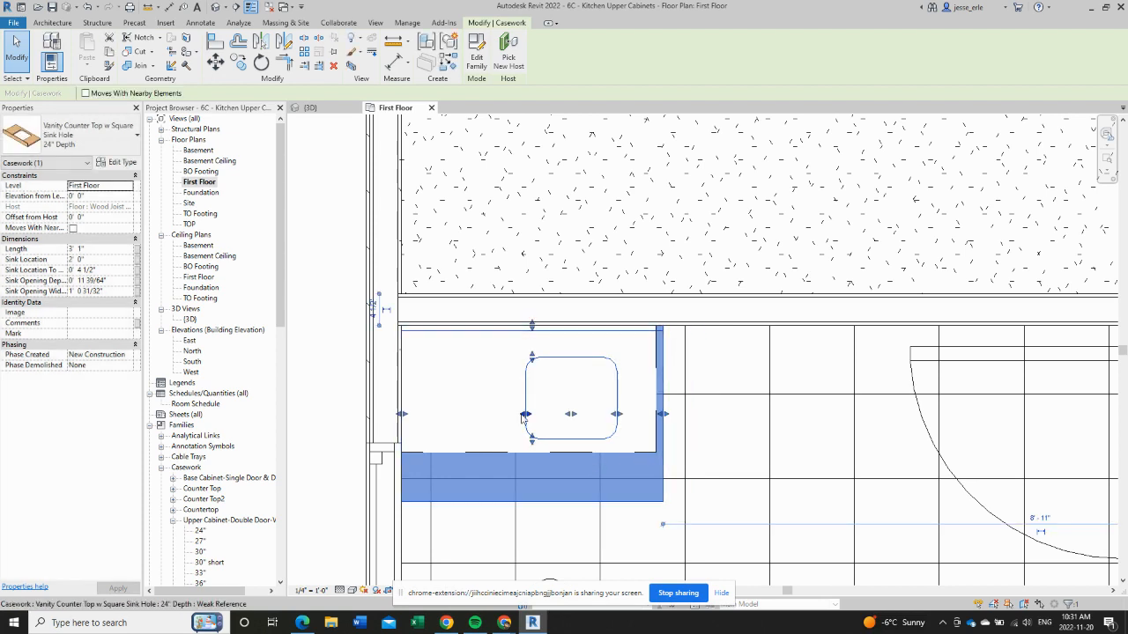
- Center the sink opening at about 1' 6 1/2" along the countertop and adjust it to about 11 3/4" deep and 1' 0 3/4" wide
mouse_move(525, 414)
mouse_down()
mouse_move(486, 415)
mouse_move(523, 409)
mouse_up()
drag(614, 420, 527, 414)
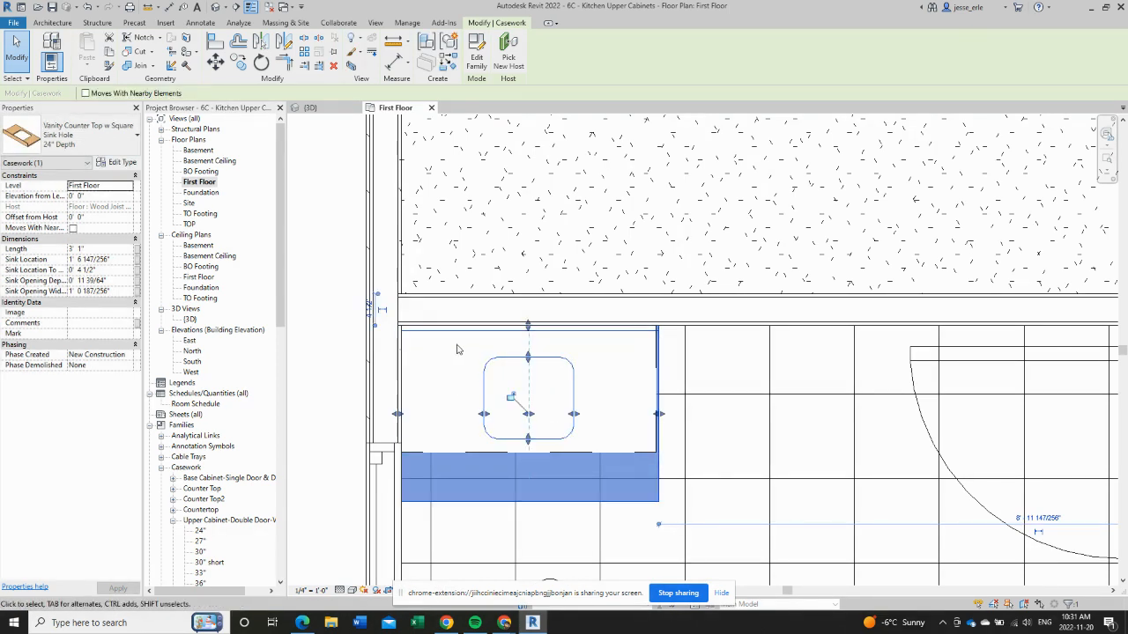
drag(529, 356, 527, 349)
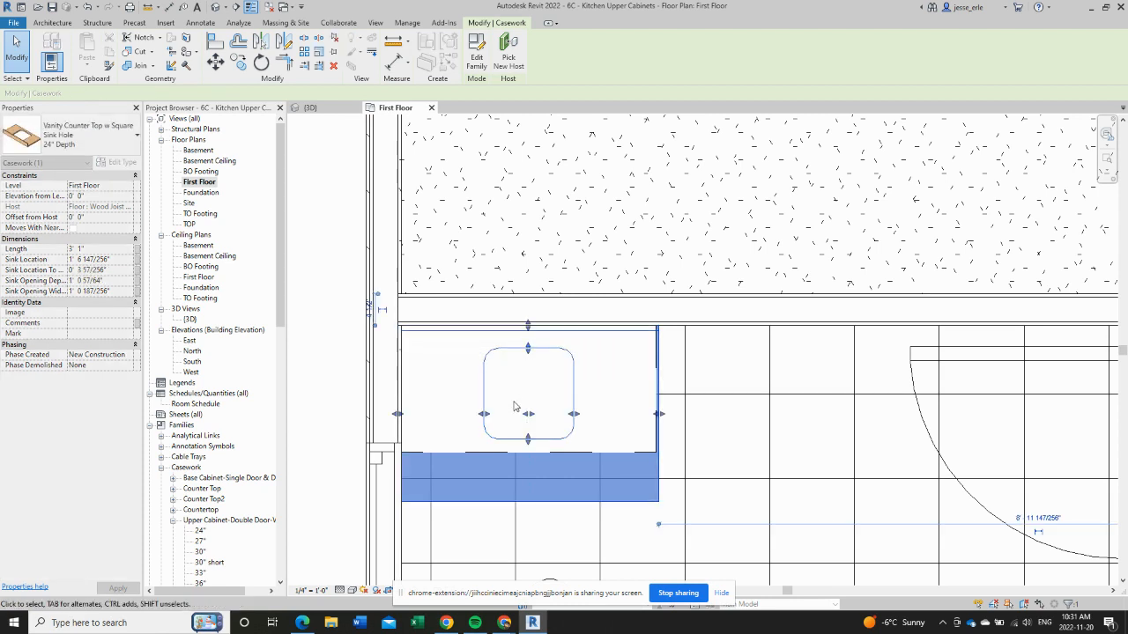
drag(527, 432, 528, 425)
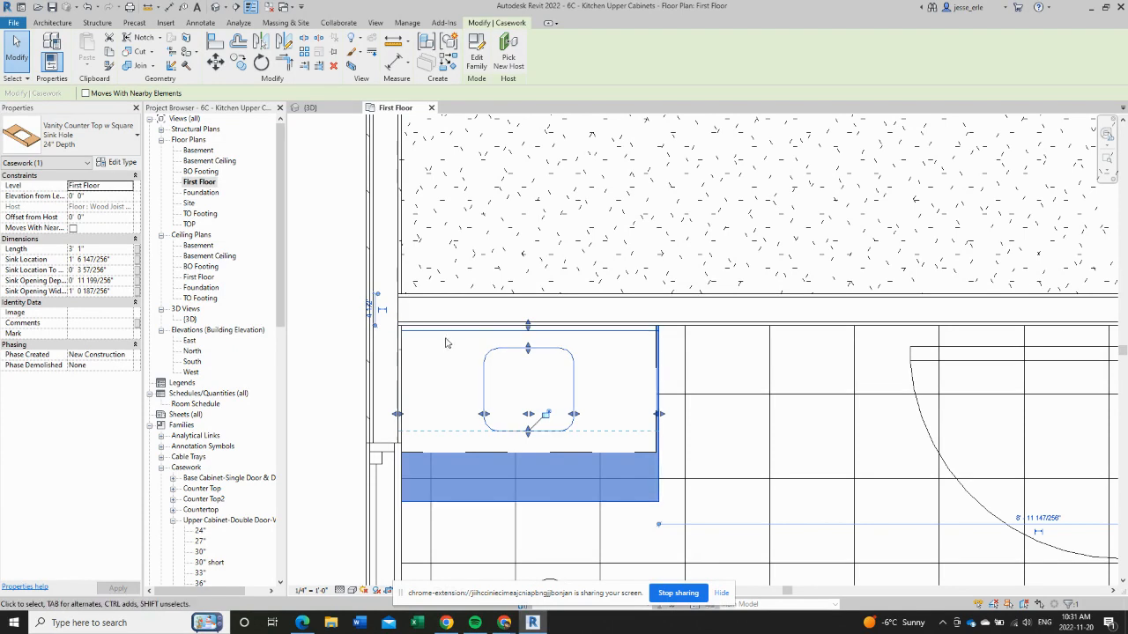
- Move the vanity countertop 1/2" sideways so its back corner meets the finished inside corner of the bathroom walls
scroll(403, 335, up, 2)
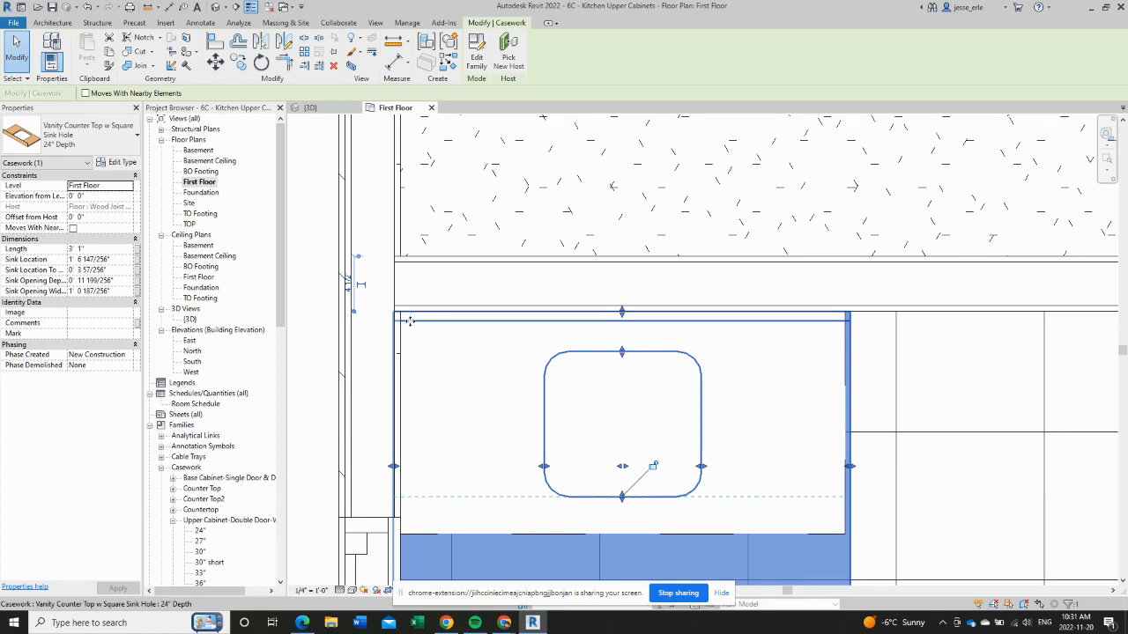
click(214, 64)
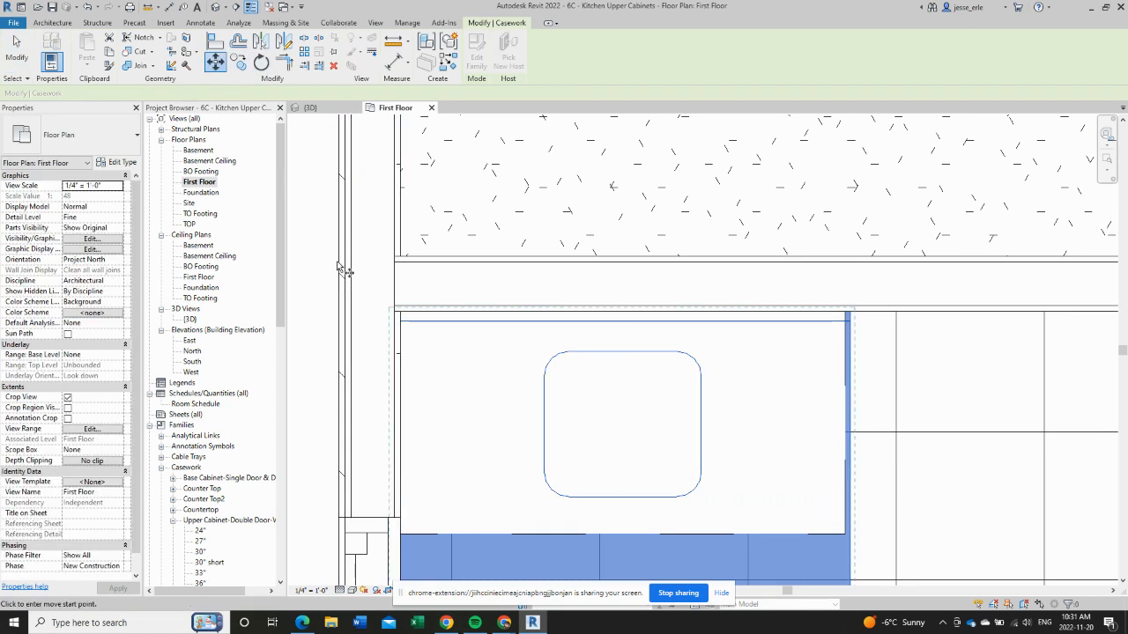
click(395, 313)
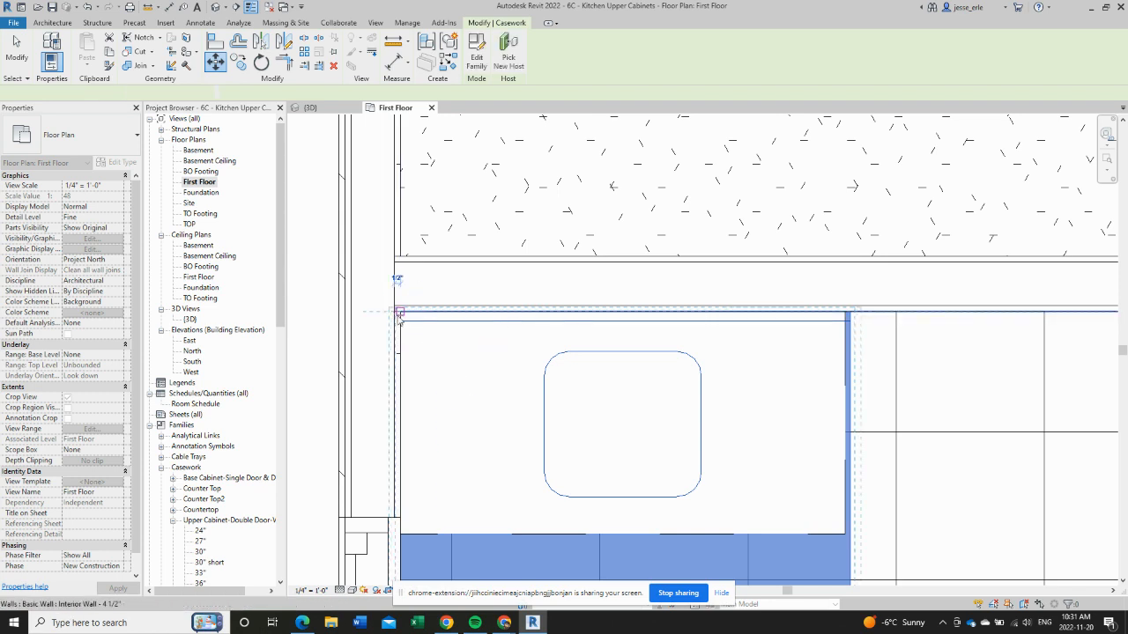
click(401, 312)
scroll(416, 383, down, 2)
scroll(636, 486, down, 1)
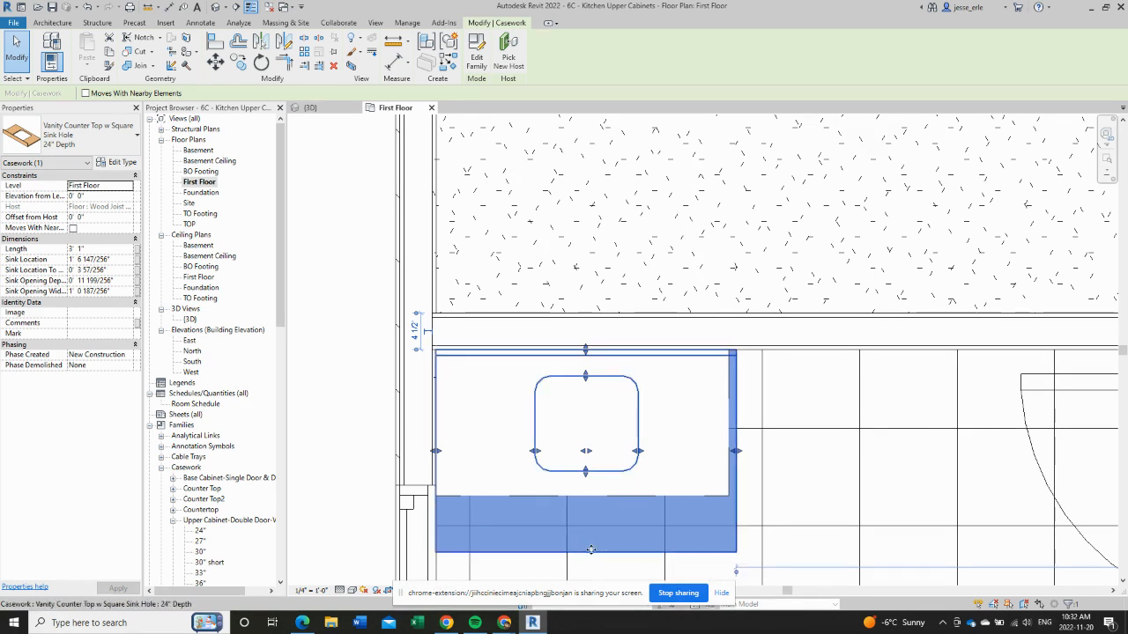
click(362, 430)
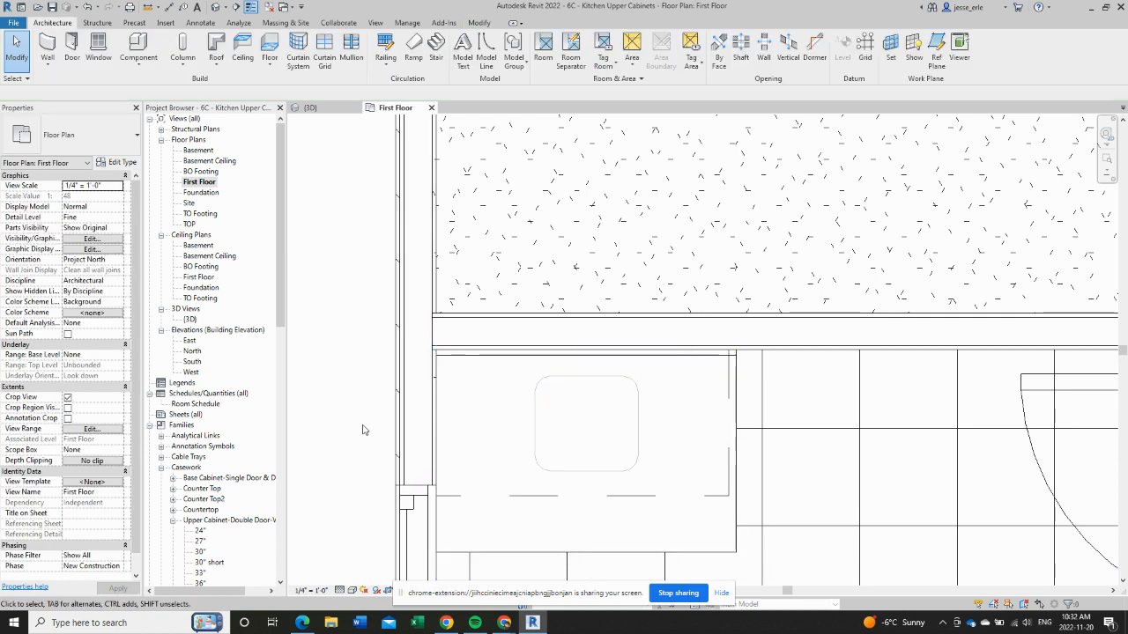
- Duplicate the vanity countertop's type under the name 24" Depth modified
click(522, 556)
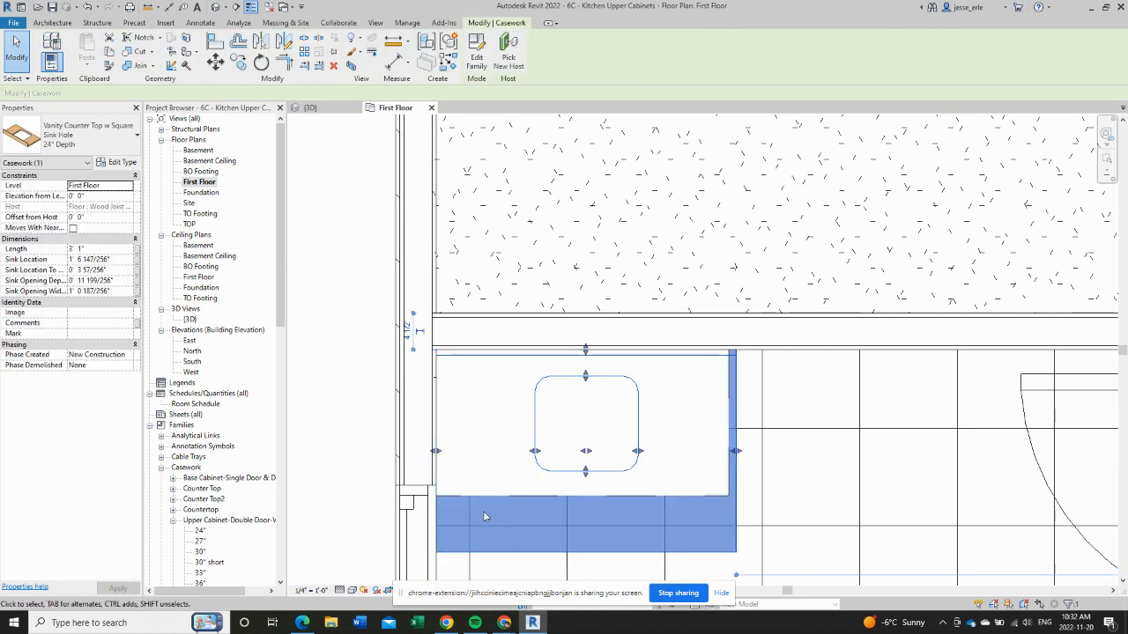
click(118, 163)
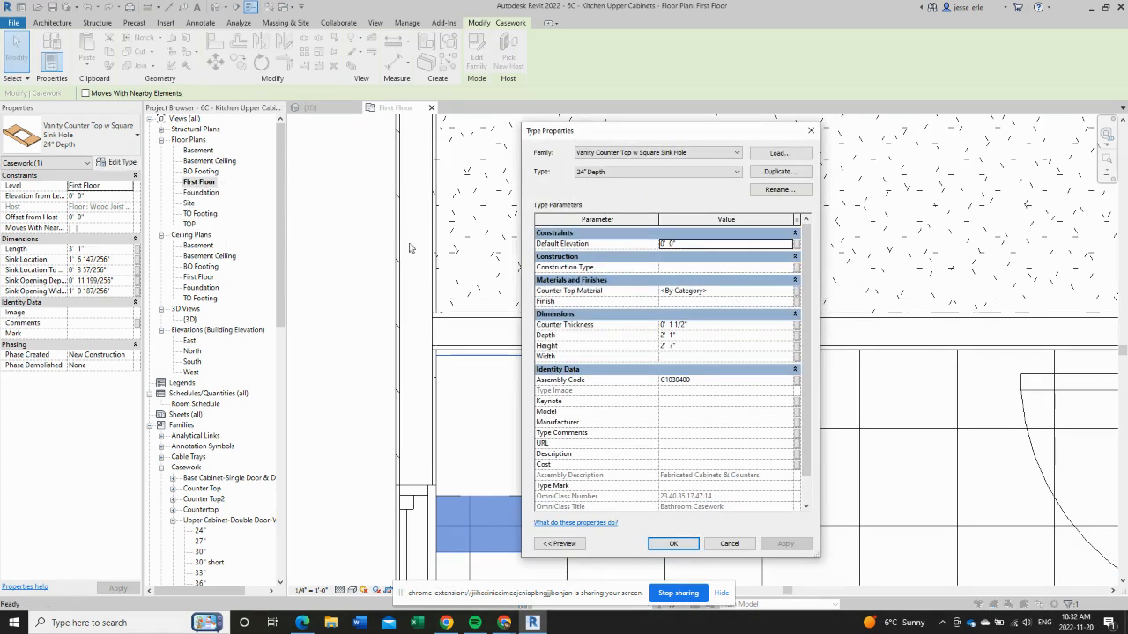
click(778, 171)
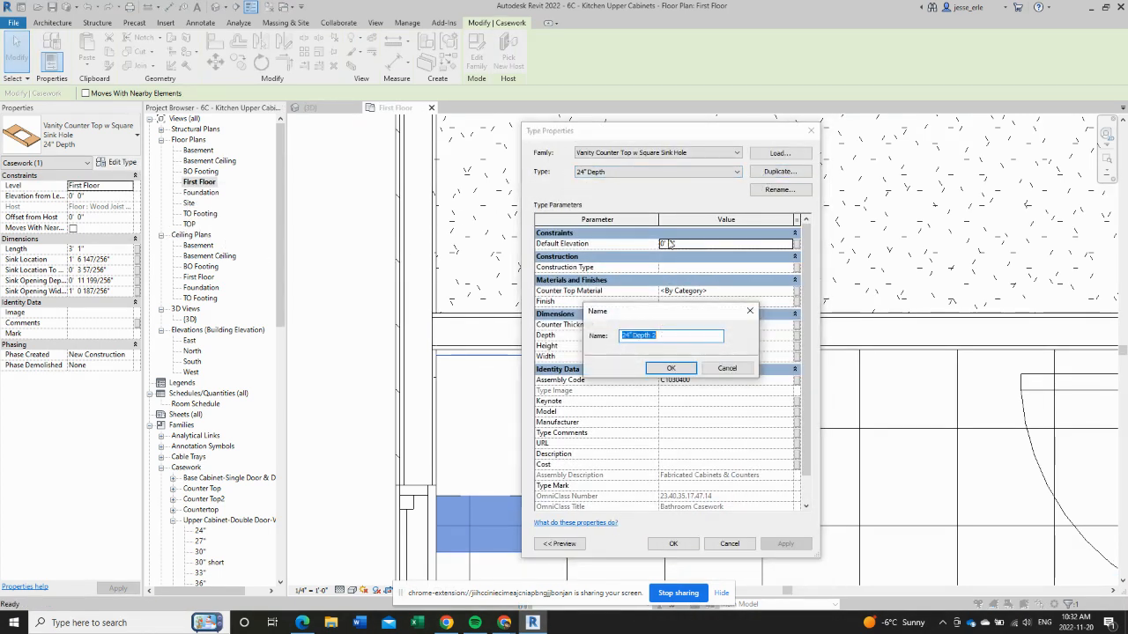
click(653, 335)
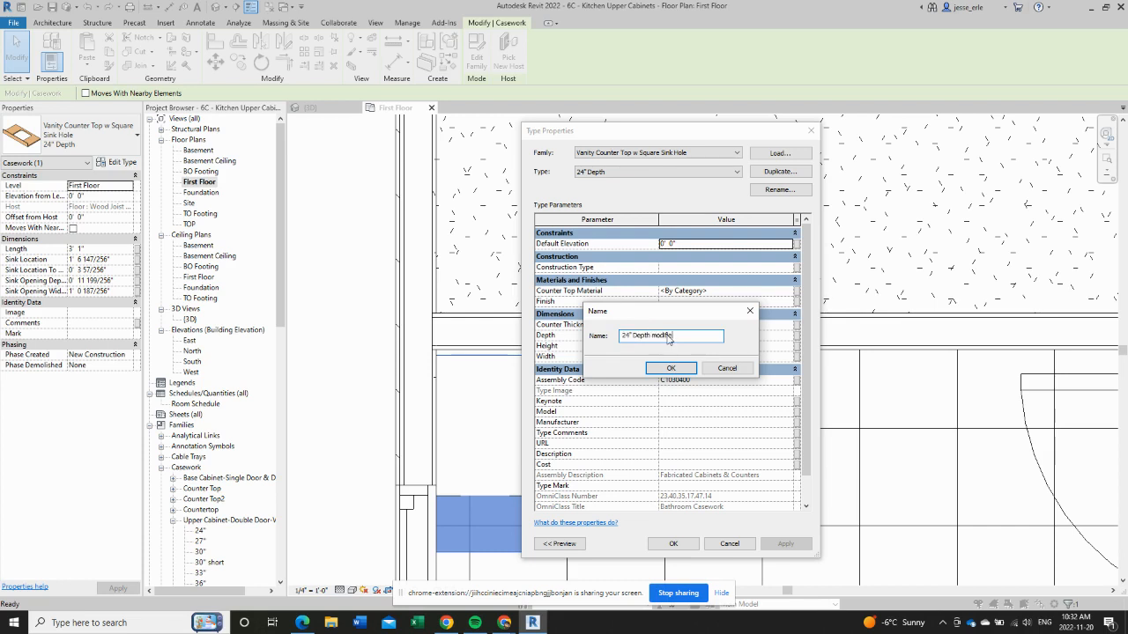
click(656, 369)
click(673, 544)
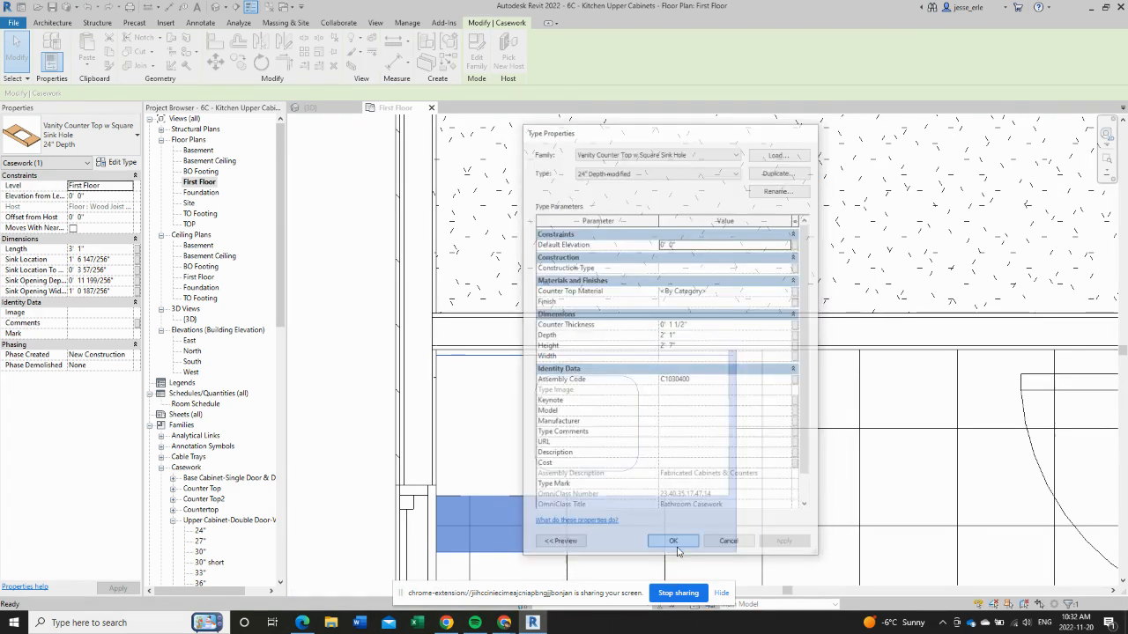
- Set the depth of the 24" Depth modified countertop type to 1' 7"
click(118, 163)
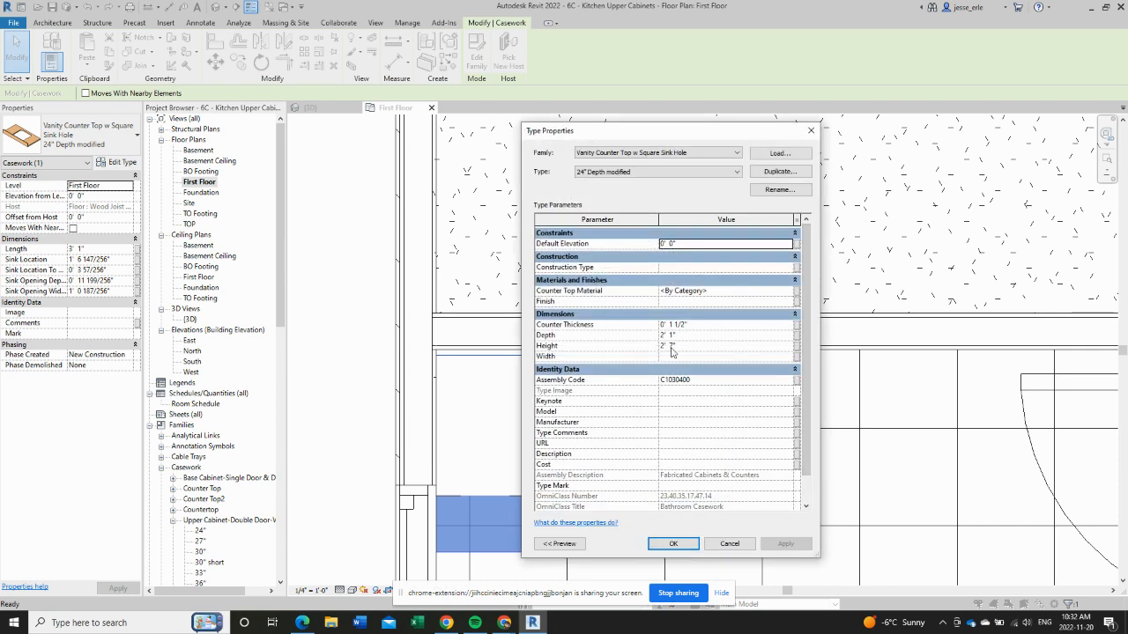
click(669, 337)
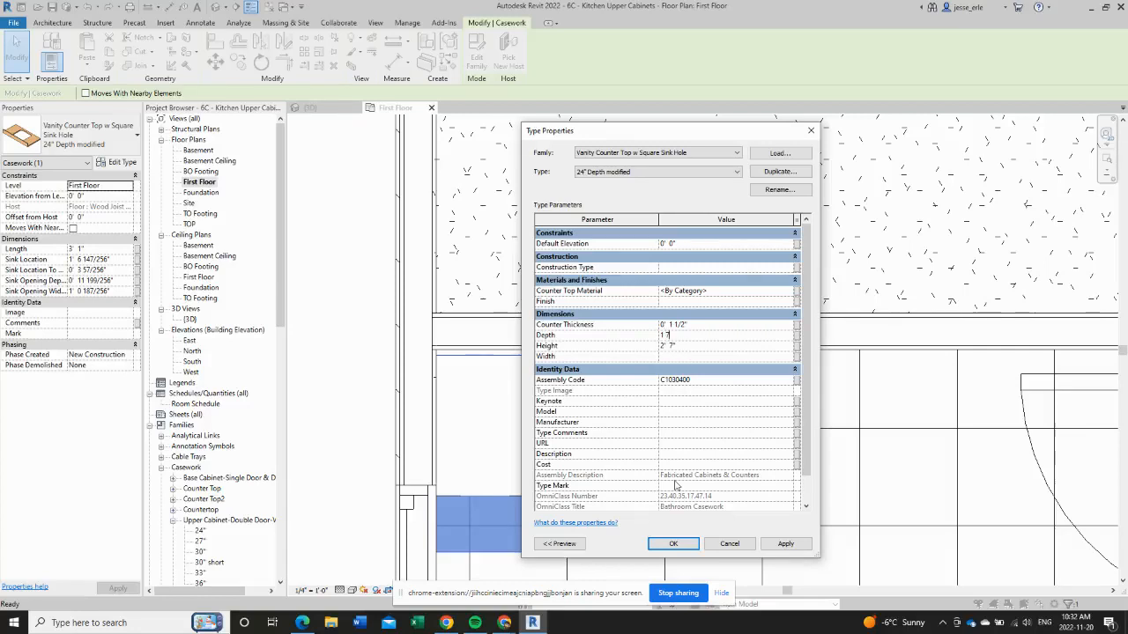
click(673, 544)
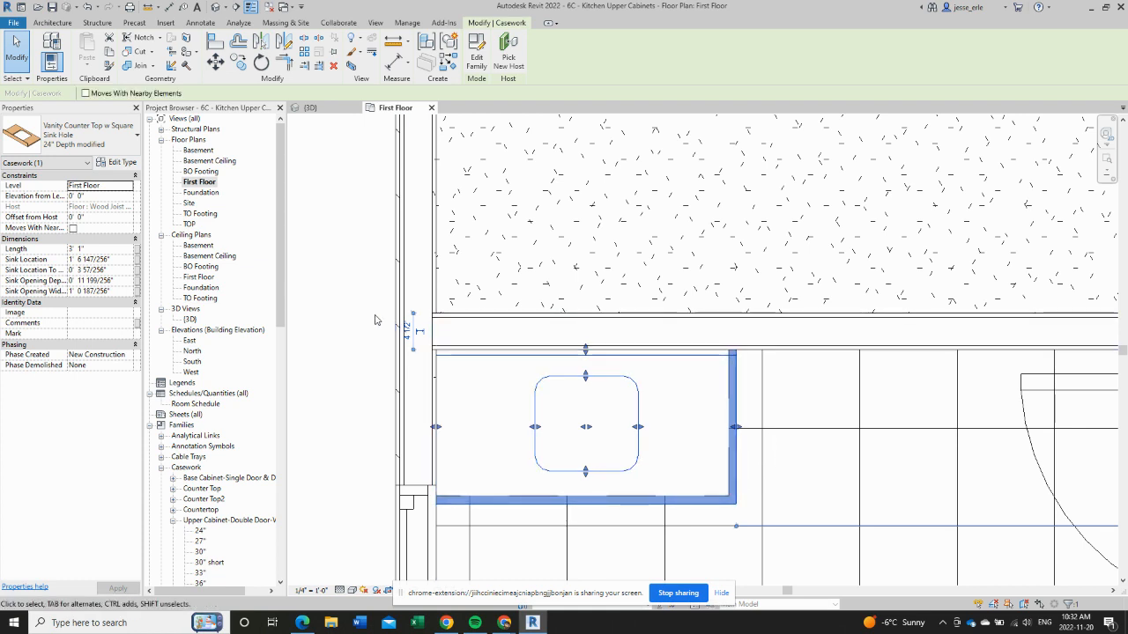
click(343, 417)
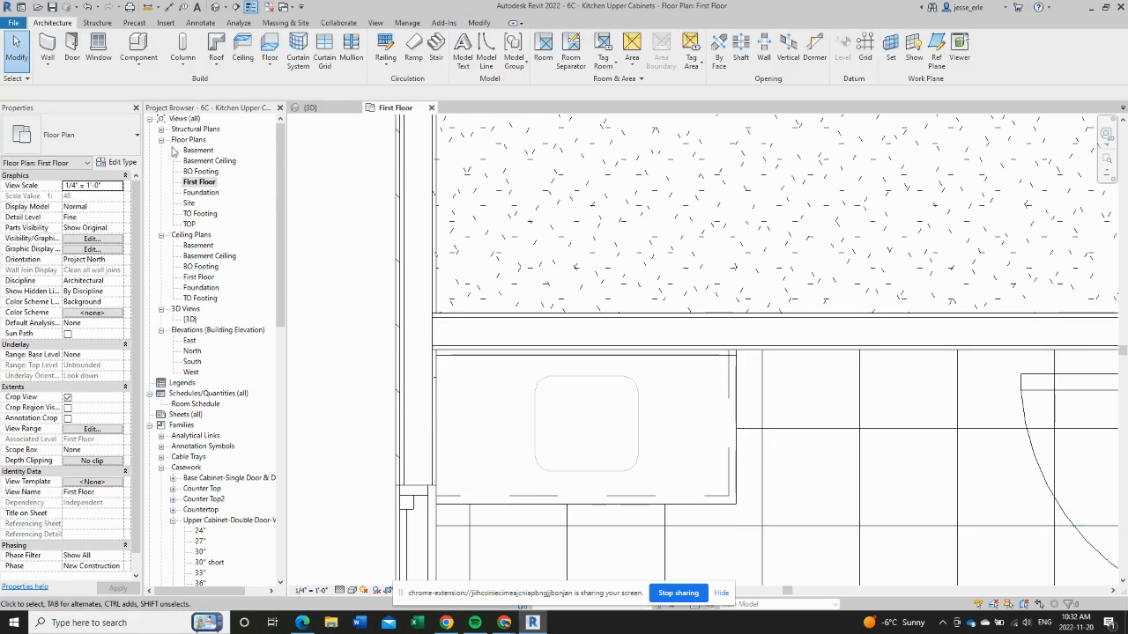
- Place a Sink Vanity-Square 20" x 18" component over the sink opening in the bathroom vanity countertop
click(138, 46)
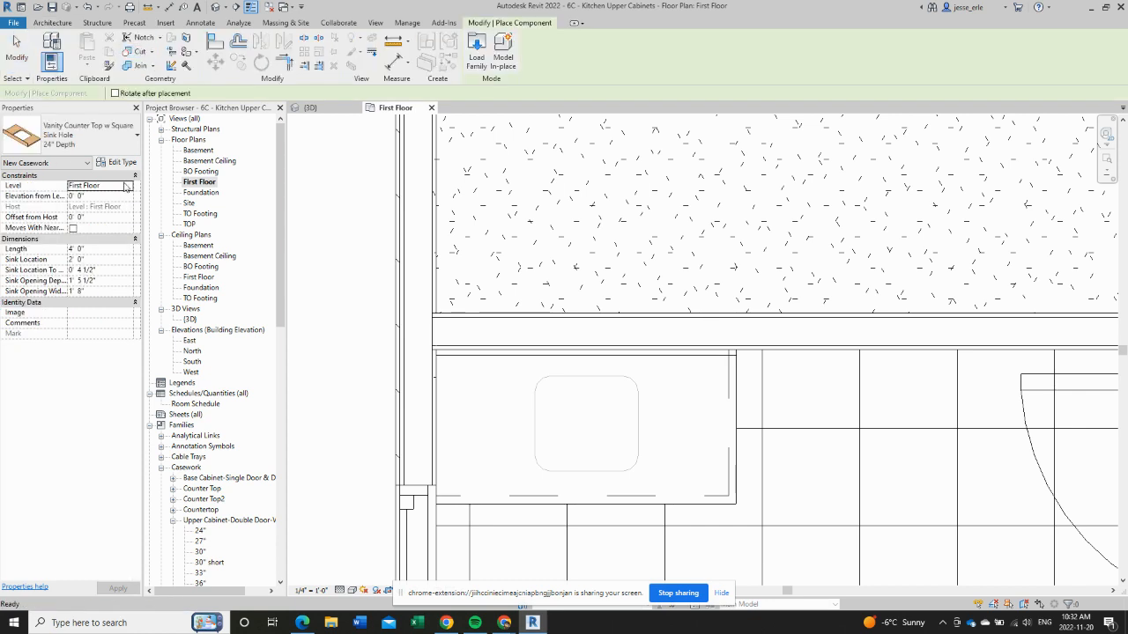
click(88, 135)
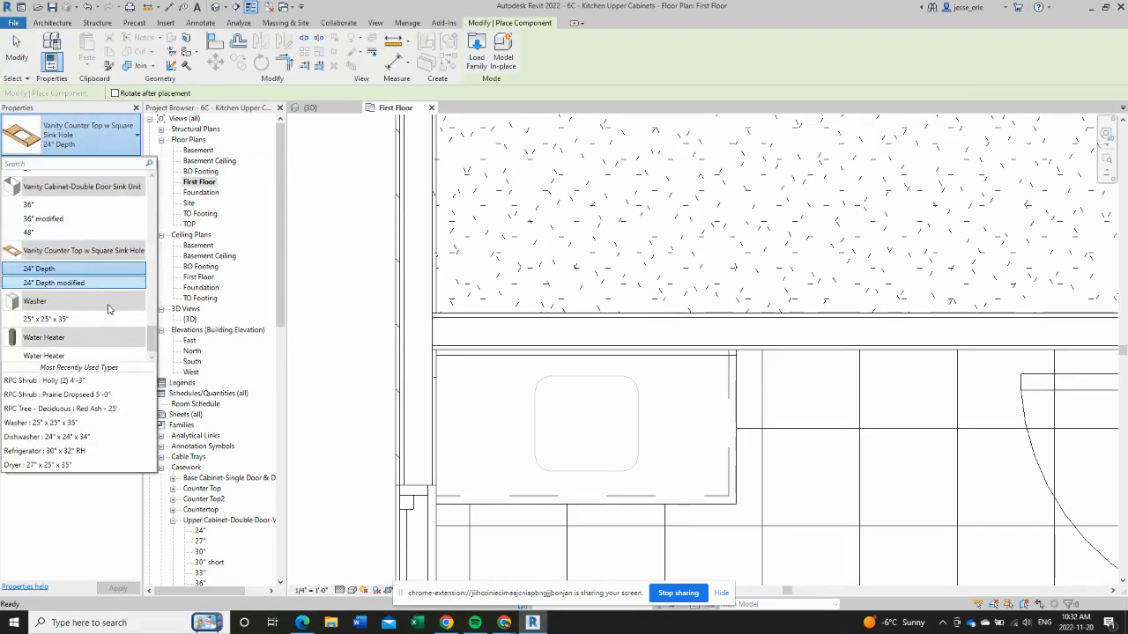
scroll(100, 300, up, 4)
scroll(100, 300, up, 2)
scroll(99, 300, up, 5)
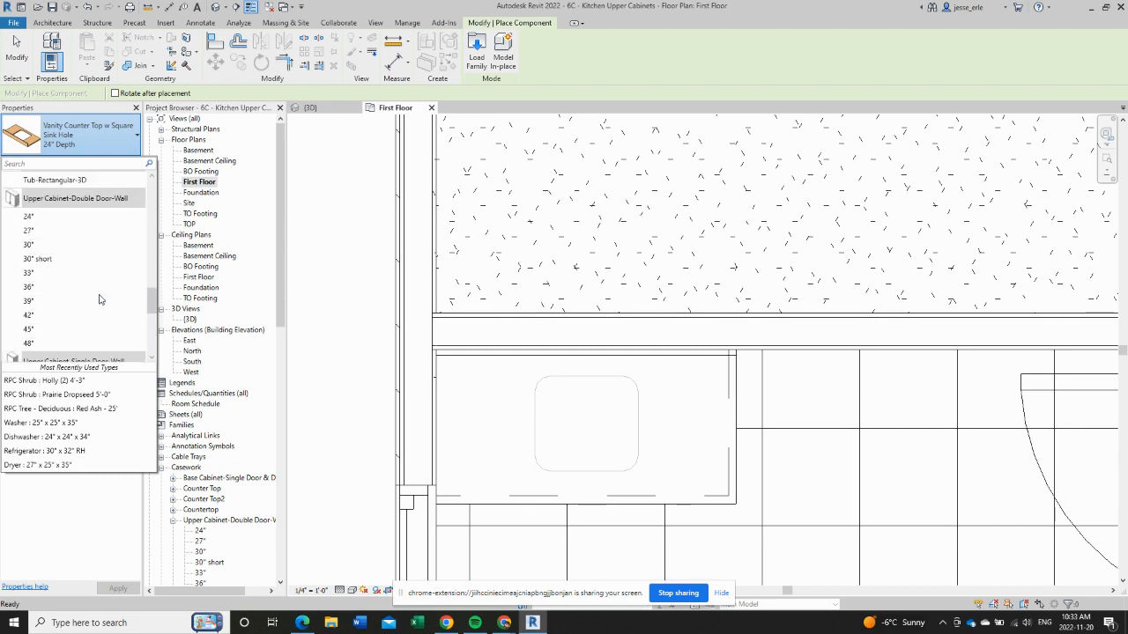
scroll(100, 300, up, 3)
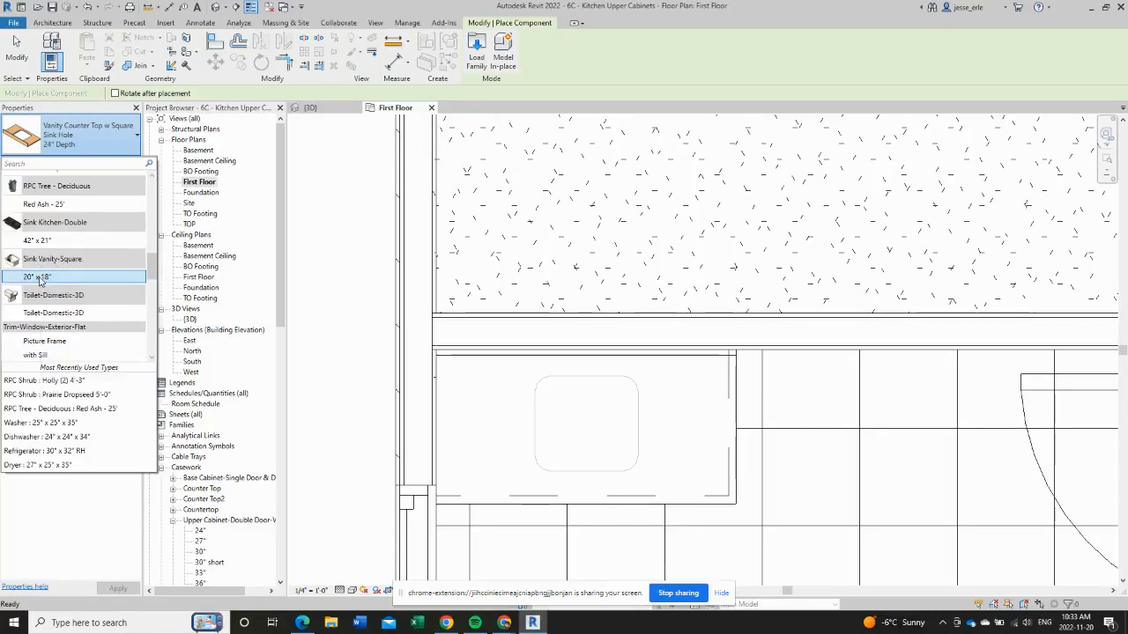
click(40, 278)
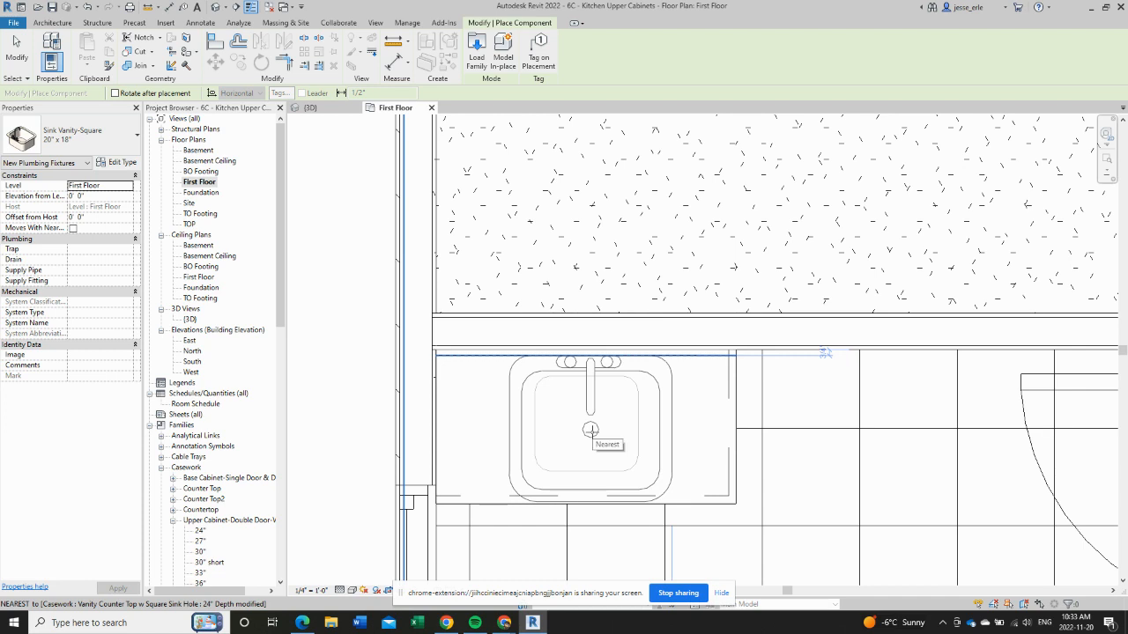
click(590, 430)
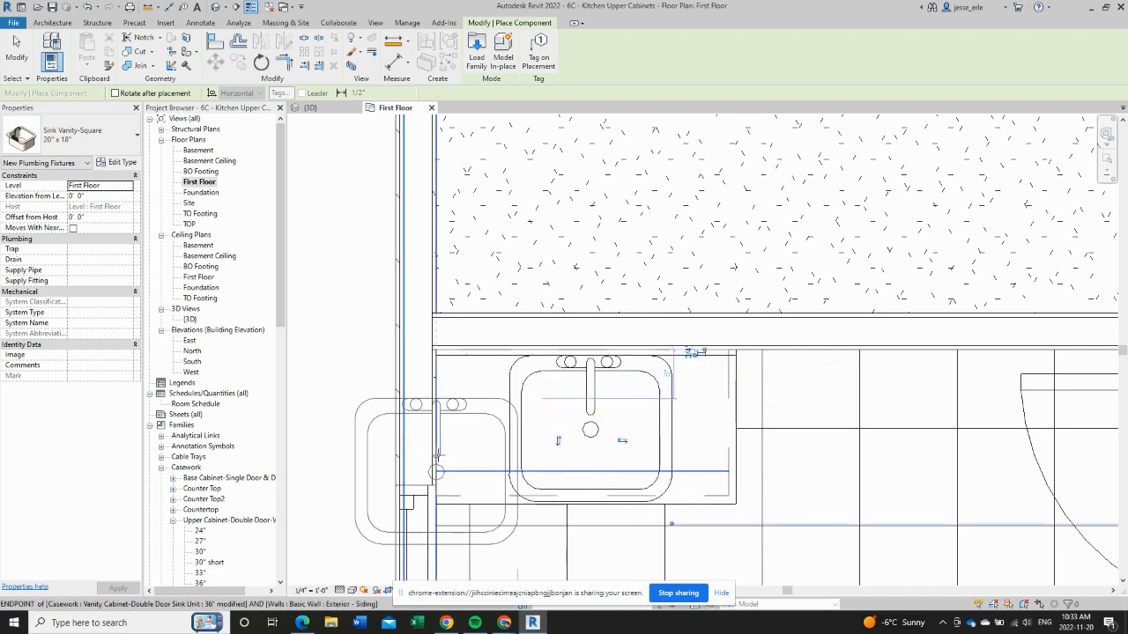
key(Escape)
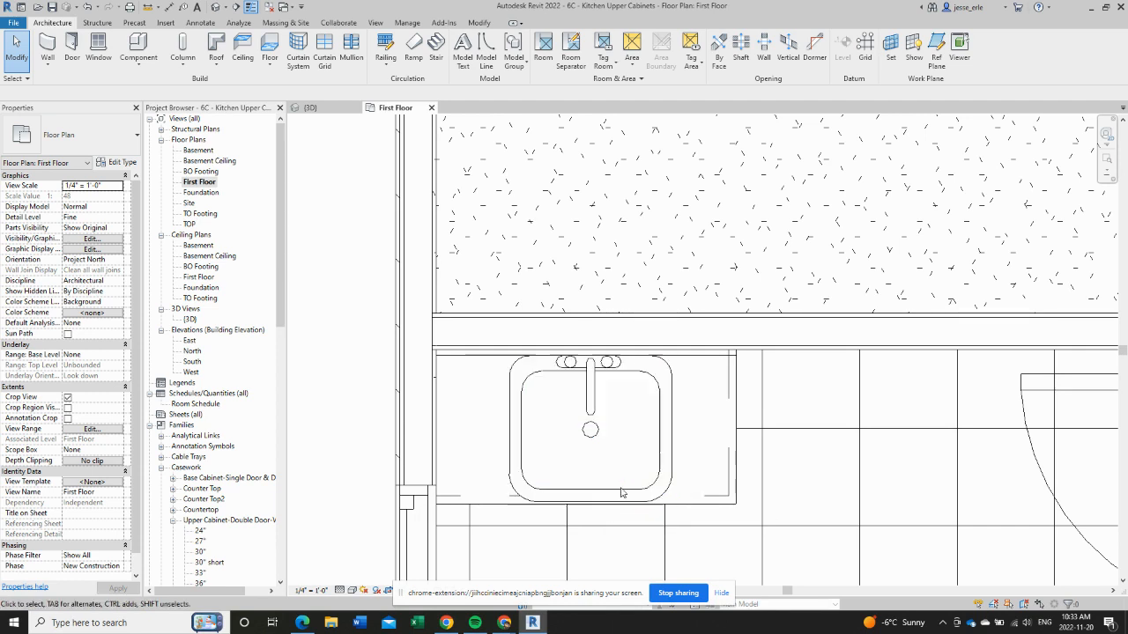
- Duplicate the vanity sink's type as 20" x 18" modified and reduce its depth to suit the shallower countertop
click(663, 447)
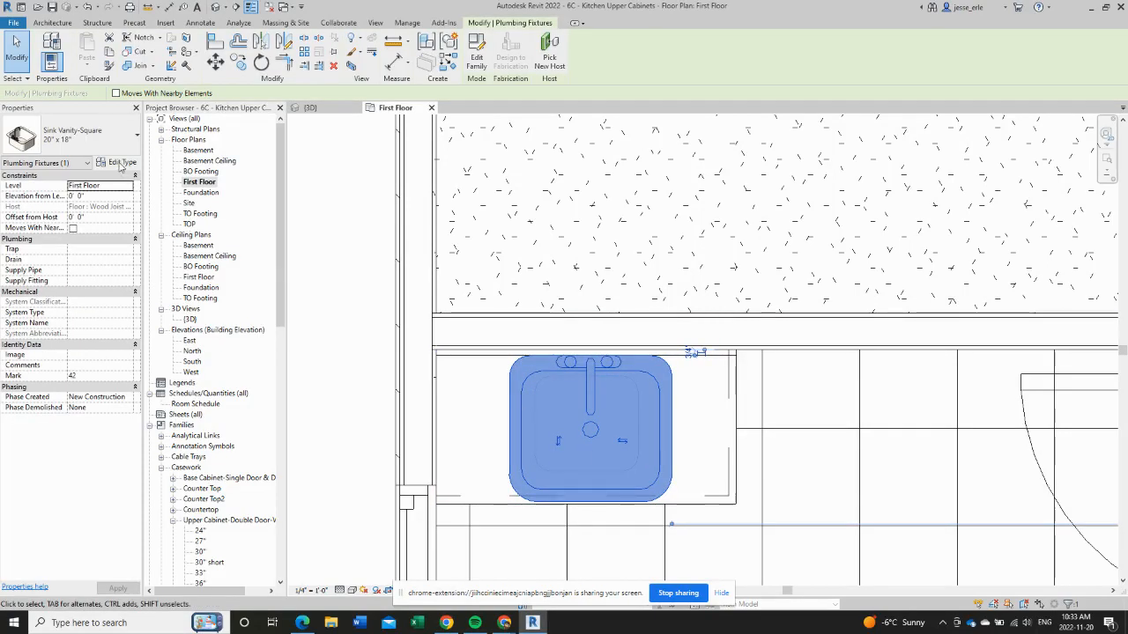
click(119, 163)
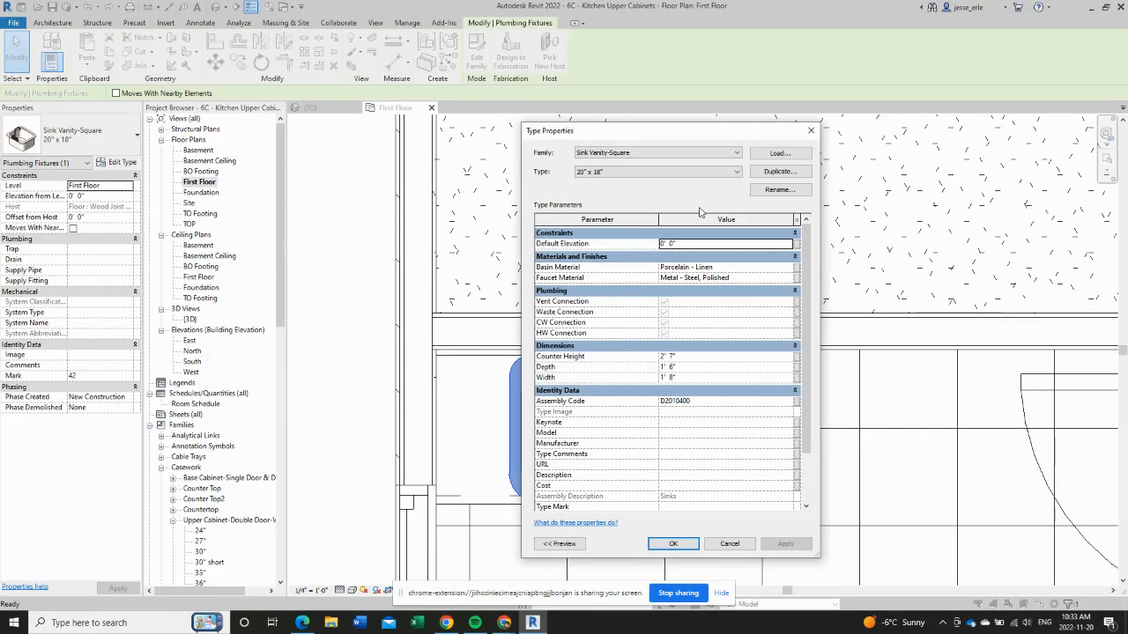
click(779, 171)
click(654, 336)
key(BackSpace)
key(BackSpace)
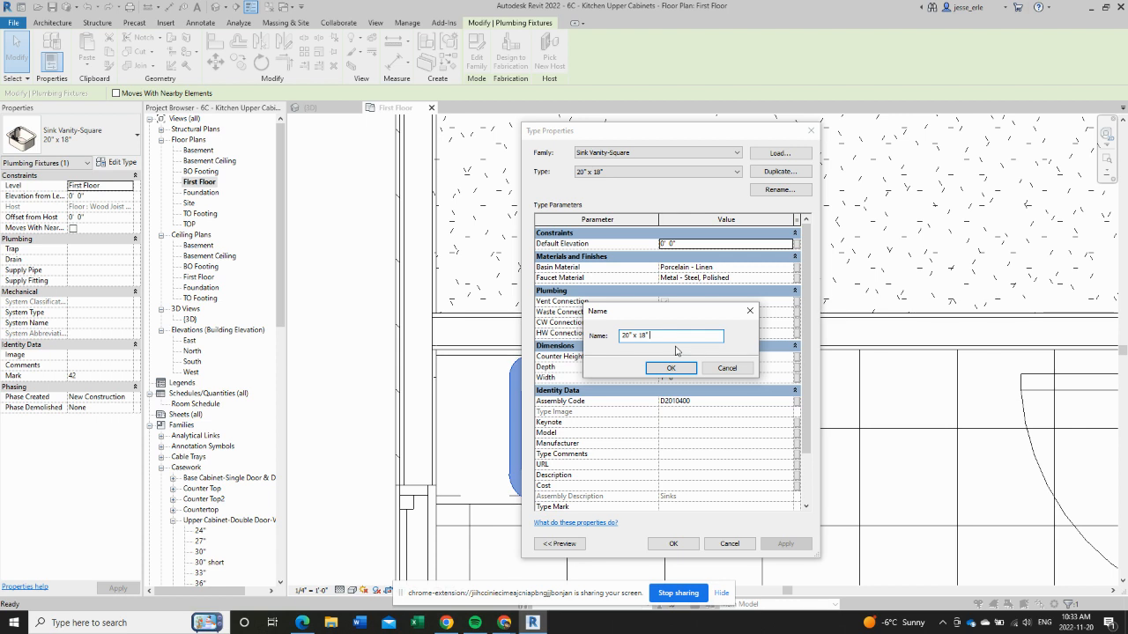
text(modified)
click(668, 368)
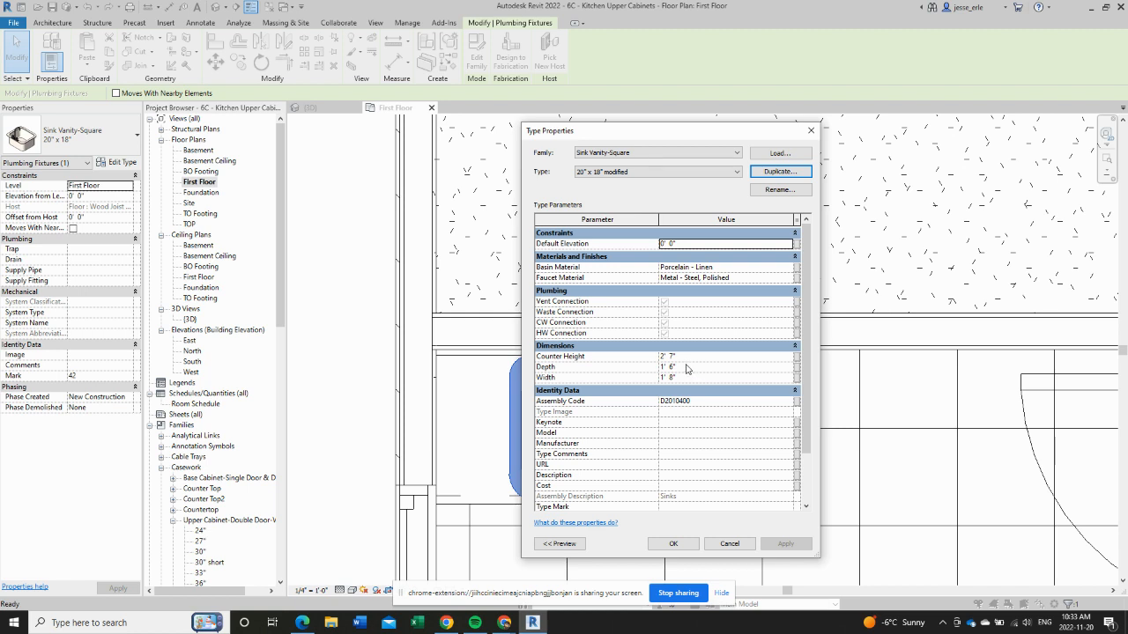
click(679, 367)
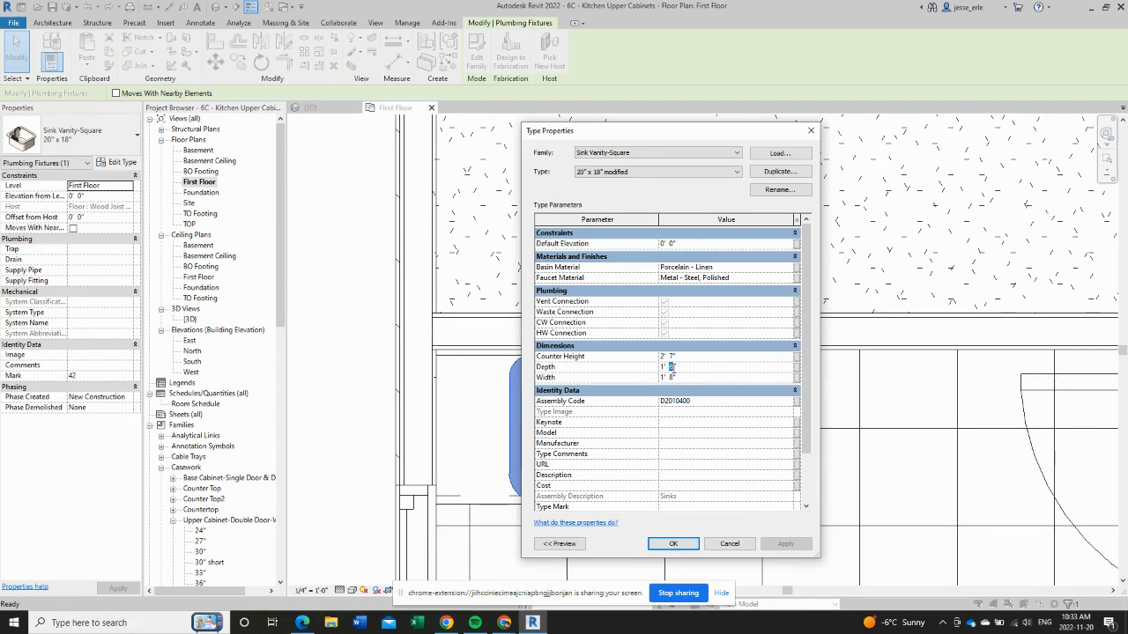
click(673, 545)
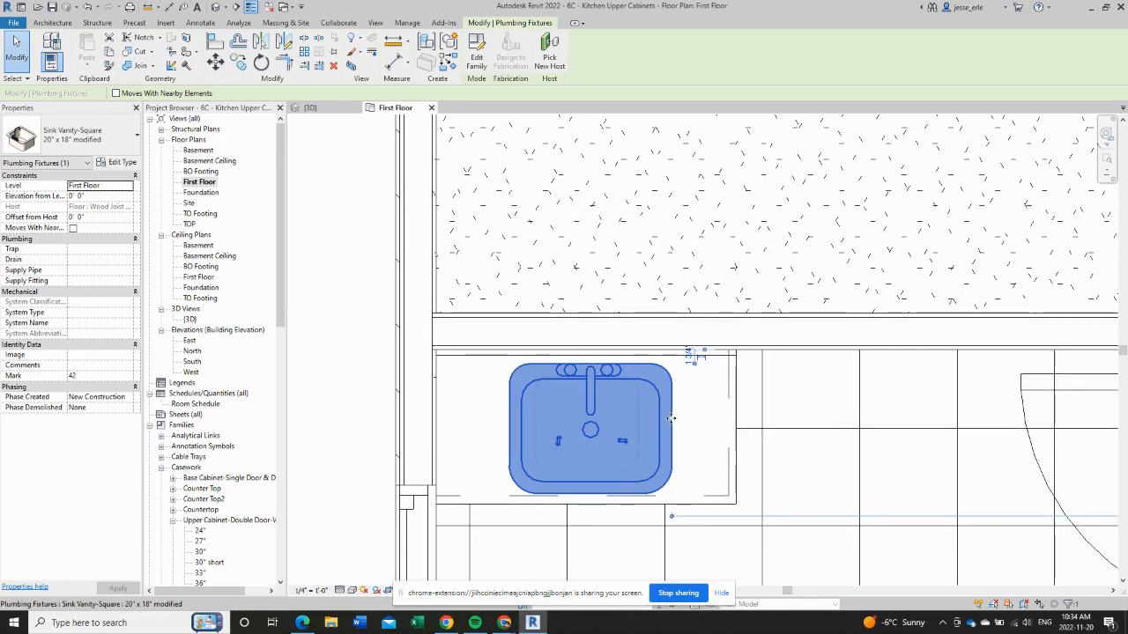
- Reposition the vanity sink on the countertop so its back edge sits about 2" from the back wall
drag(672, 414, 675, 414)
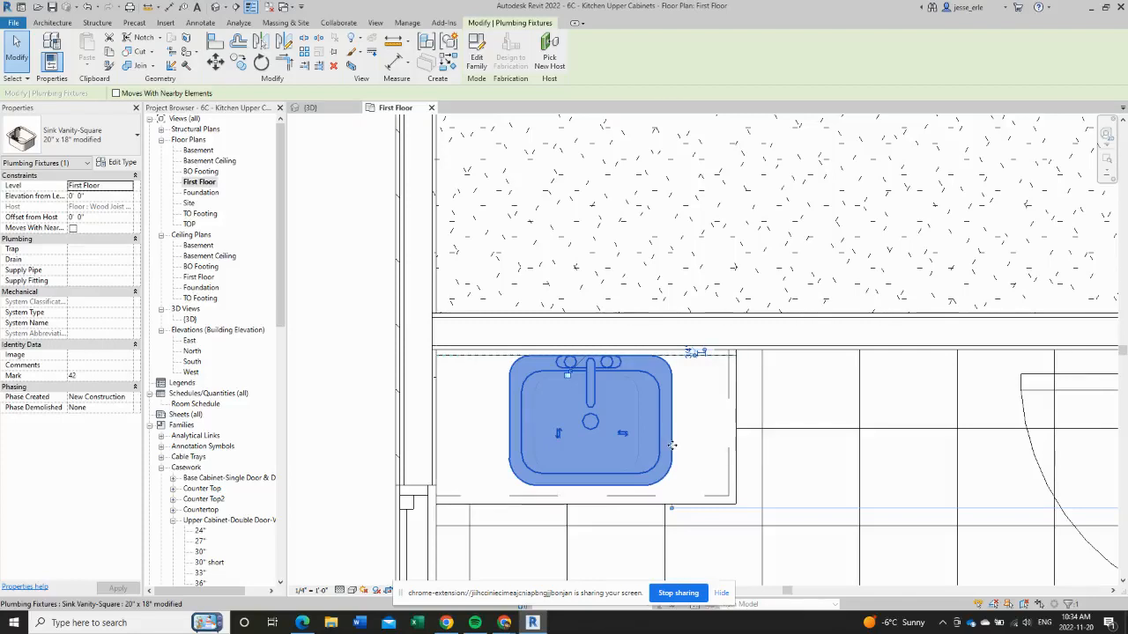
drag(671, 449, 675, 460)
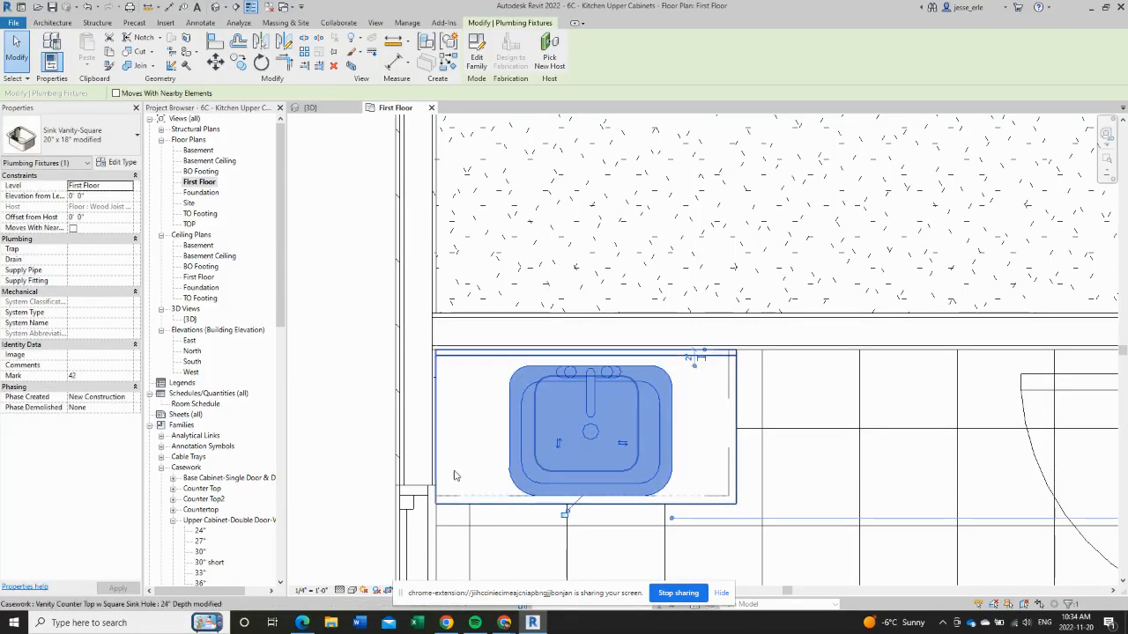
click(342, 369)
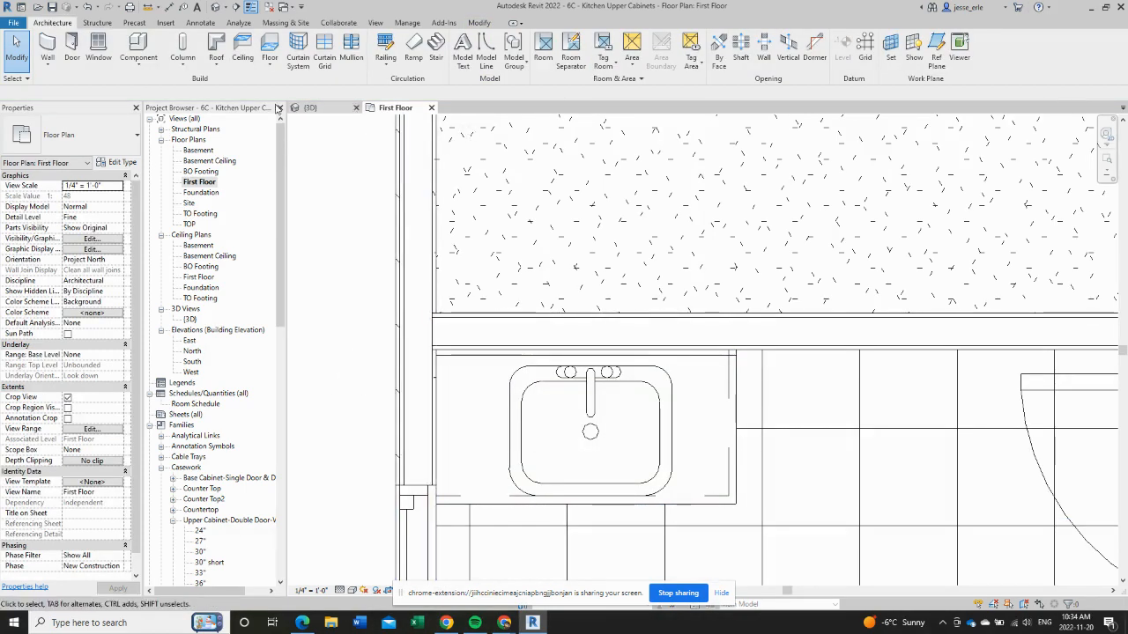
- Stretch the vanity countertop's sink opening to the basin's side and front edges, about 1' 5" wide and 1' 1 1/4" deep
click(308, 107)
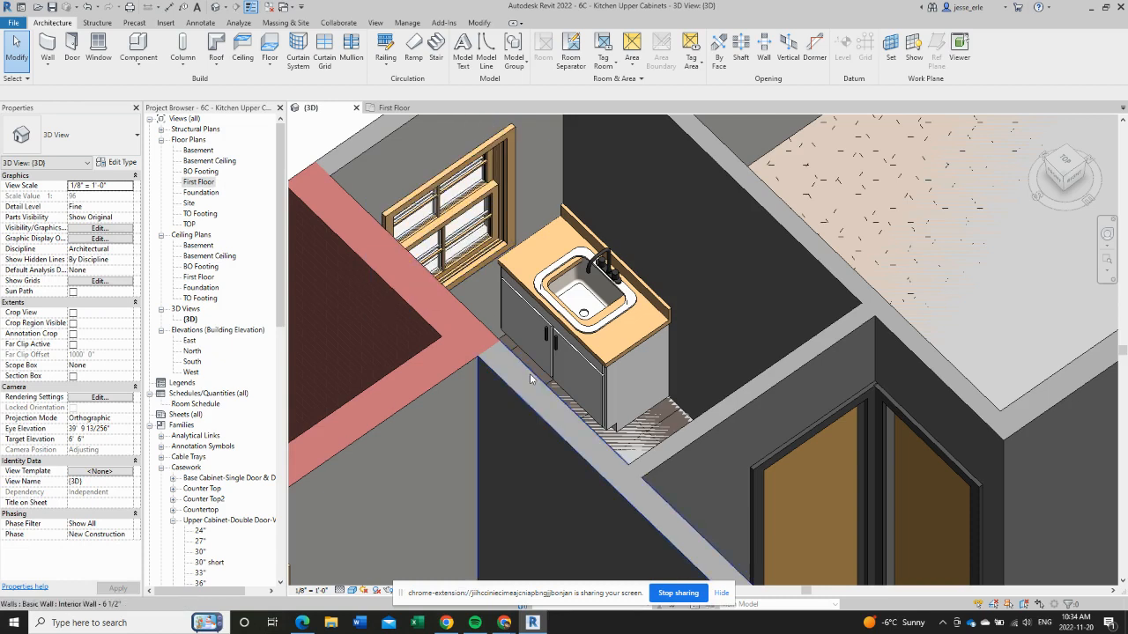
scroll(595, 299, up, 3)
scroll(594, 300, up, 2)
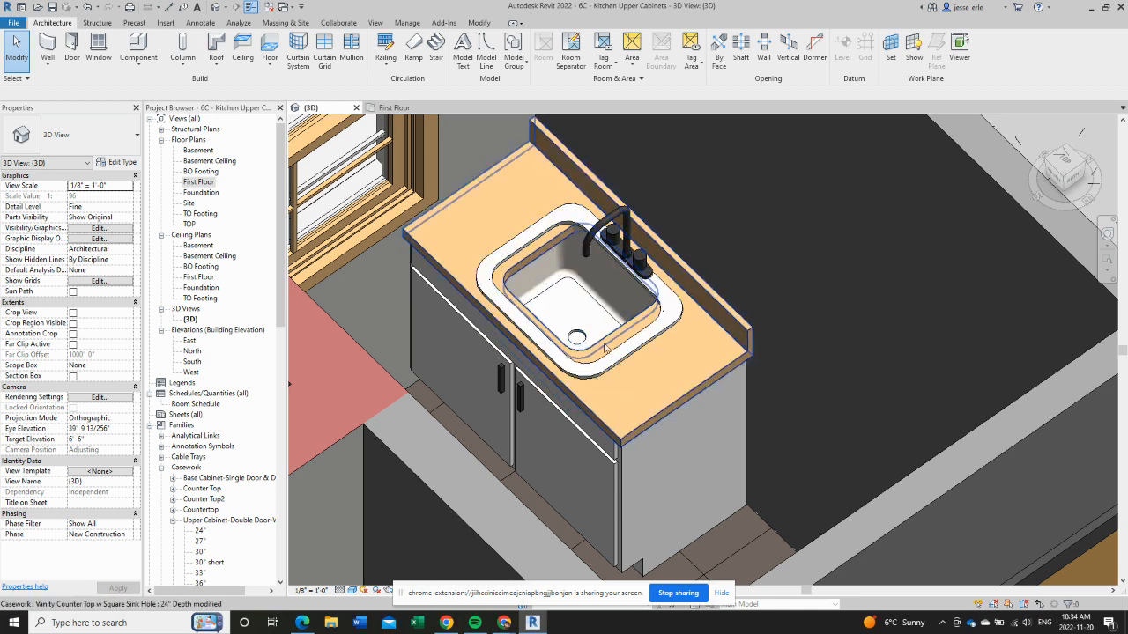
click(397, 108)
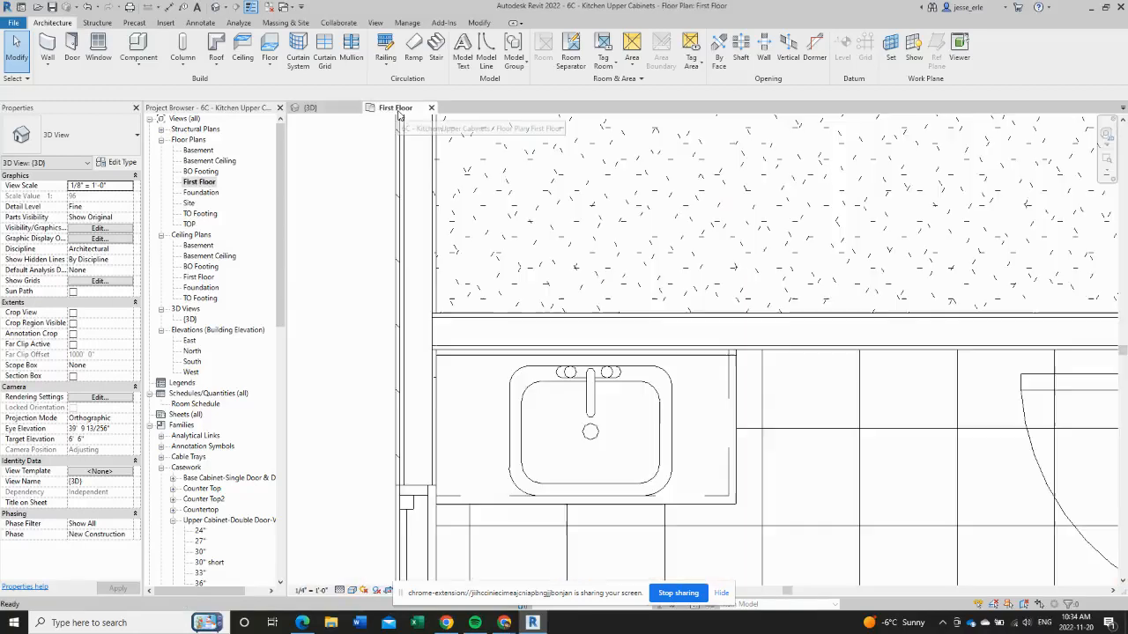
click(476, 507)
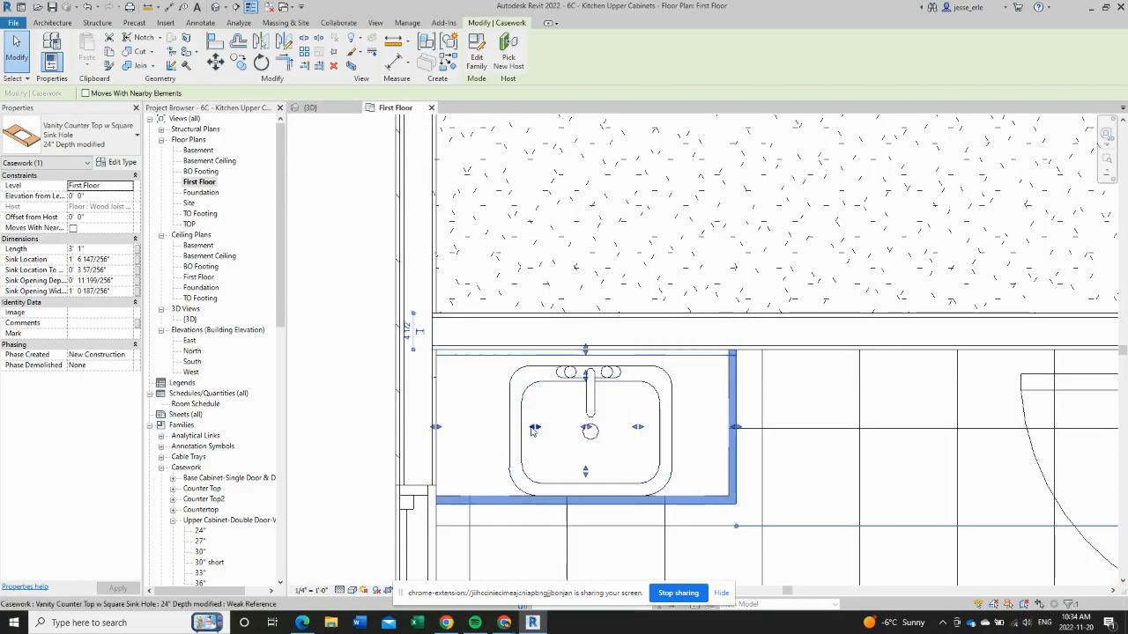
drag(533, 430, 520, 430)
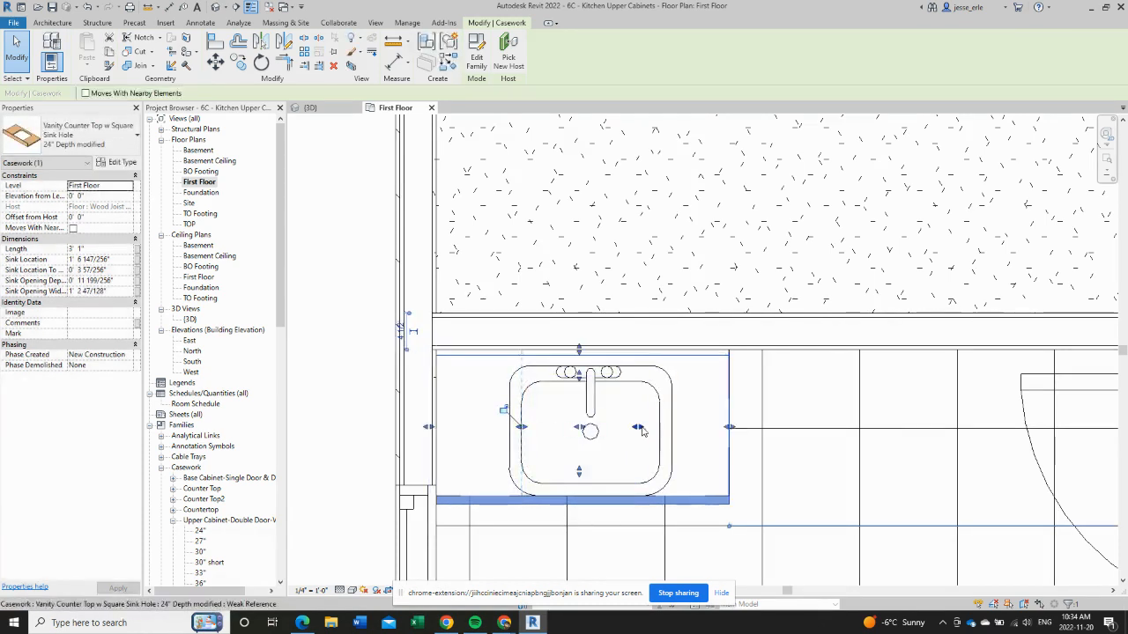
drag(640, 429, 659, 431)
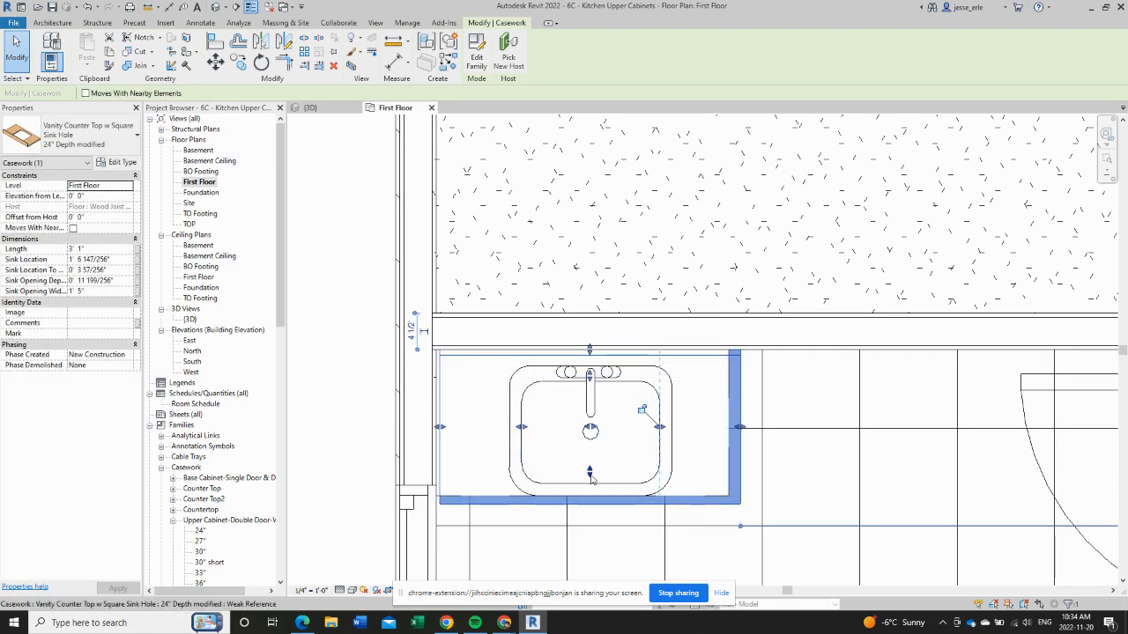
drag(590, 479, 590, 484)
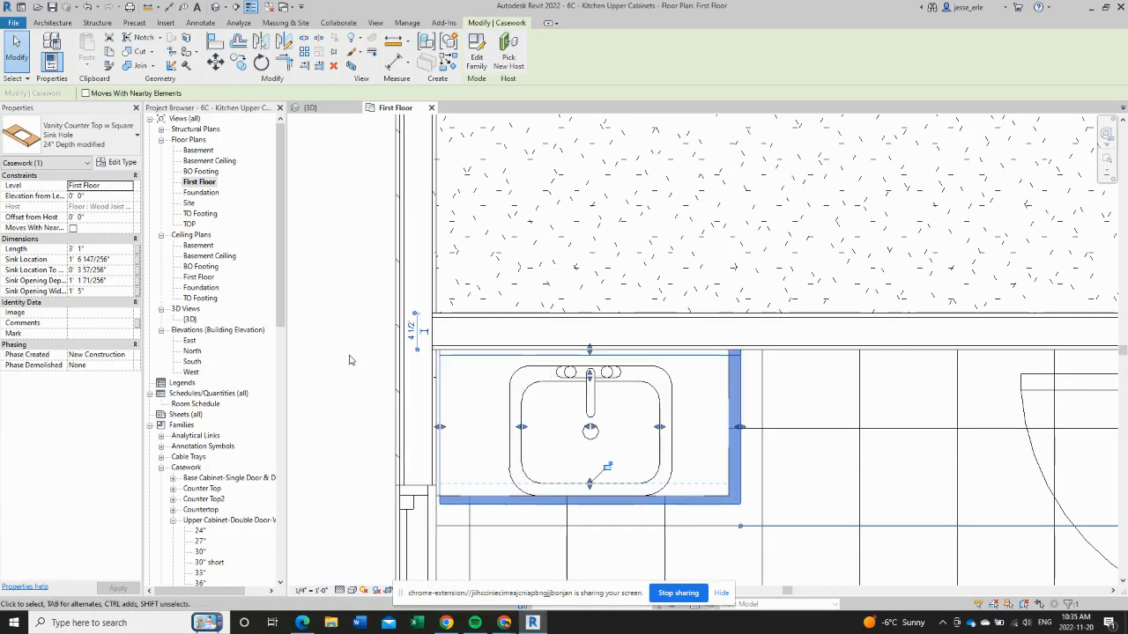
click(341, 393)
- Inspect the sink's fit in the vanity countertop from several angles in the 3D view and return to the First Floor plan
click(339, 108)
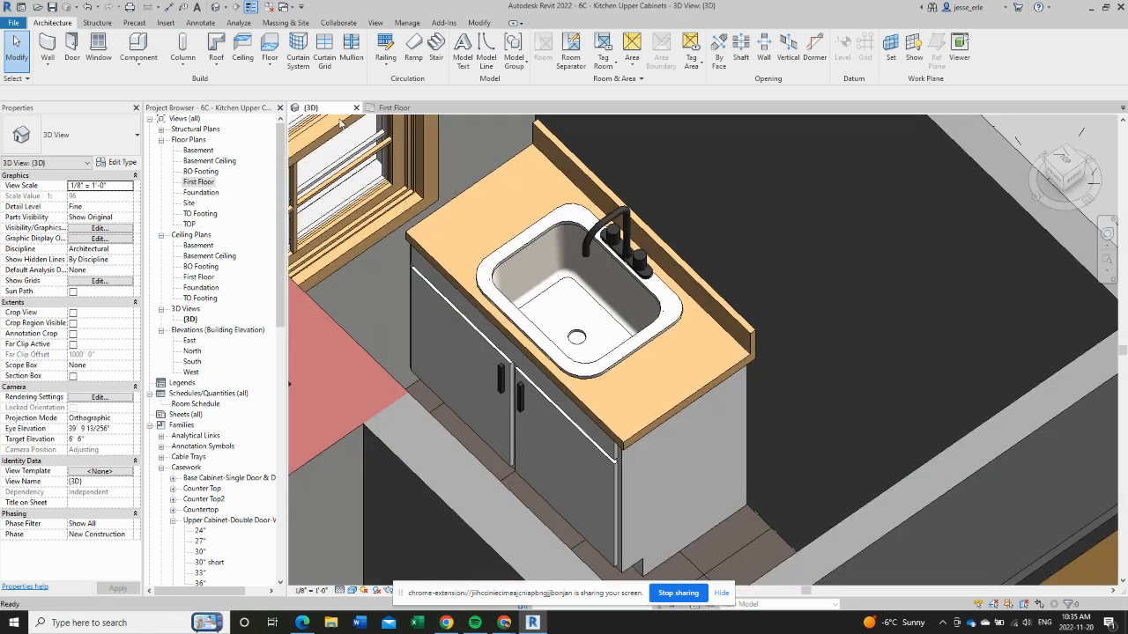
scroll(488, 272, up, 1)
scroll(495, 274, down, 3)
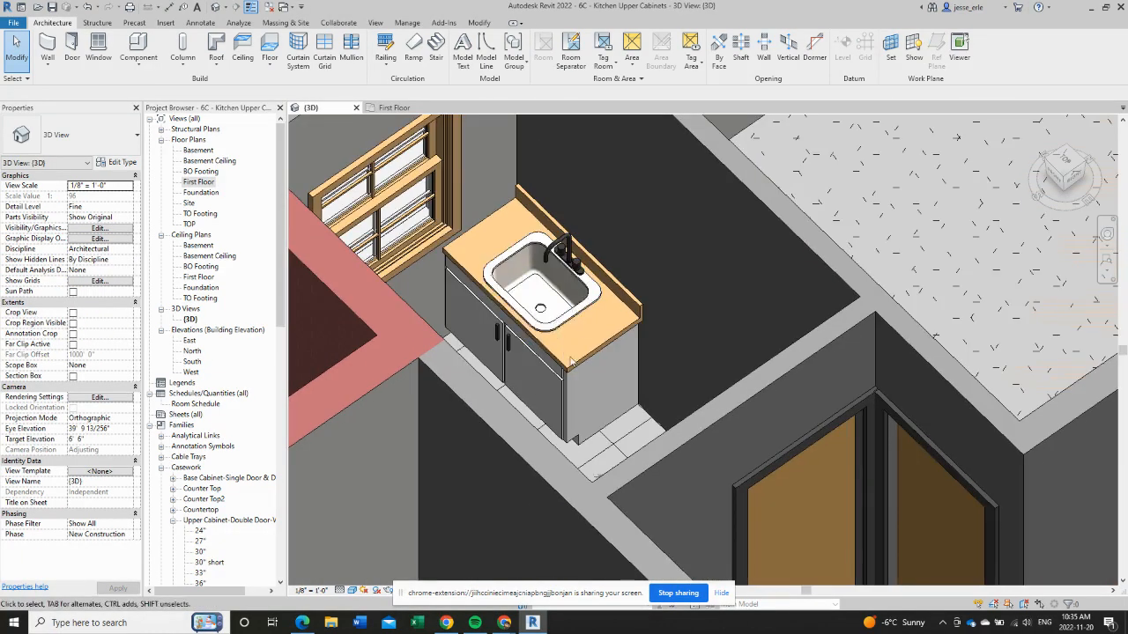
shift+middle_drag(591, 408, 554, 406)
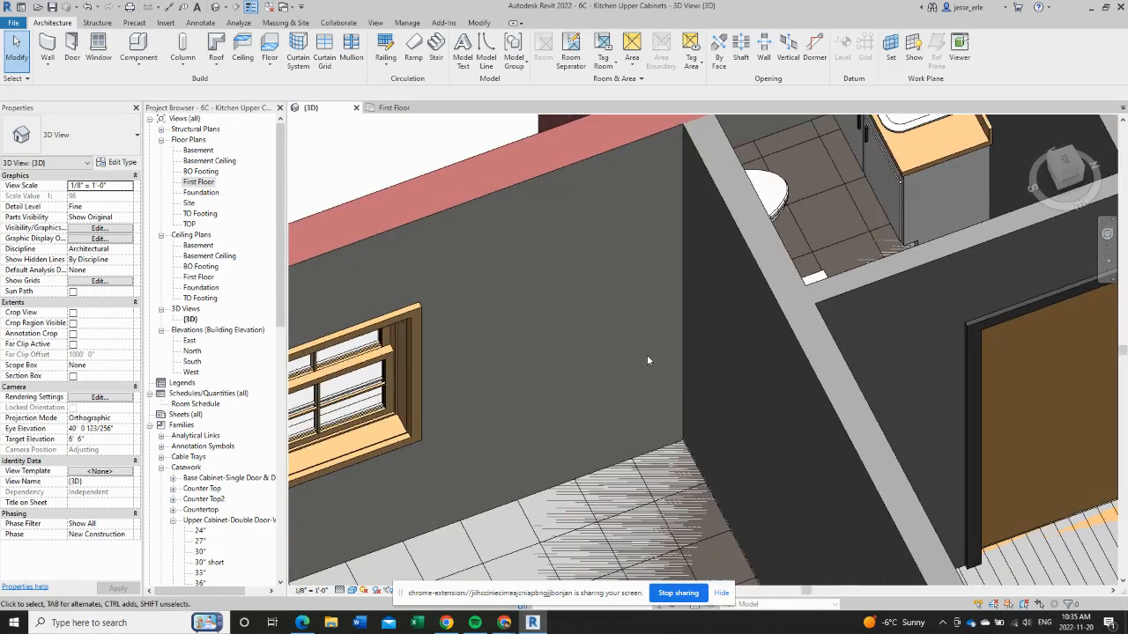
shift+middle_drag(877, 337, 565, 312)
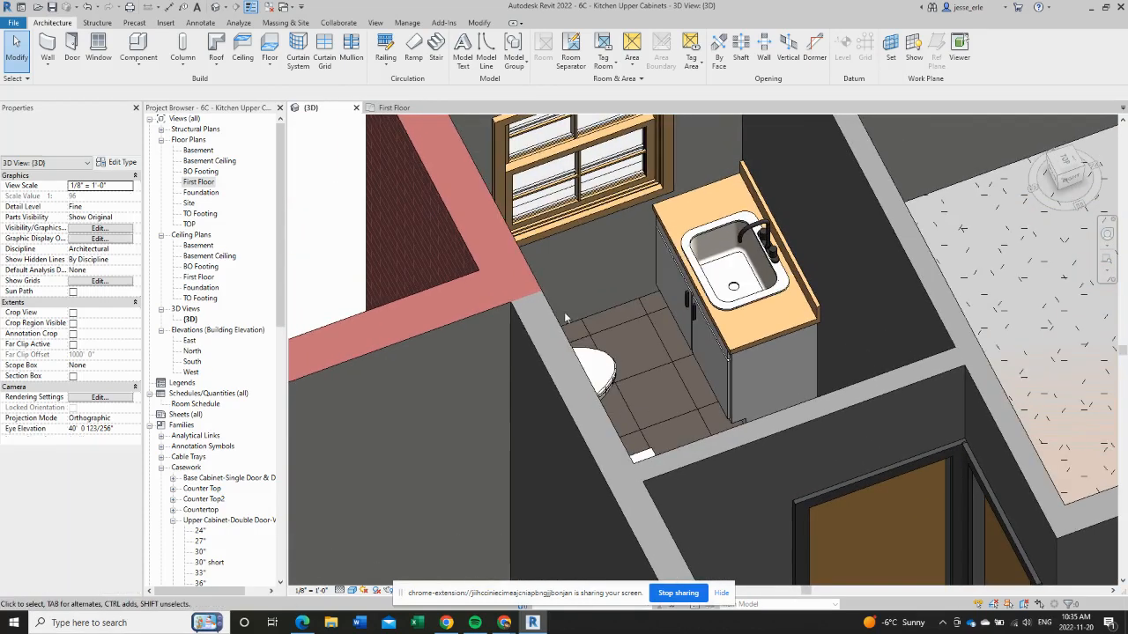
shift+middle_drag(811, 233, 720, 516)
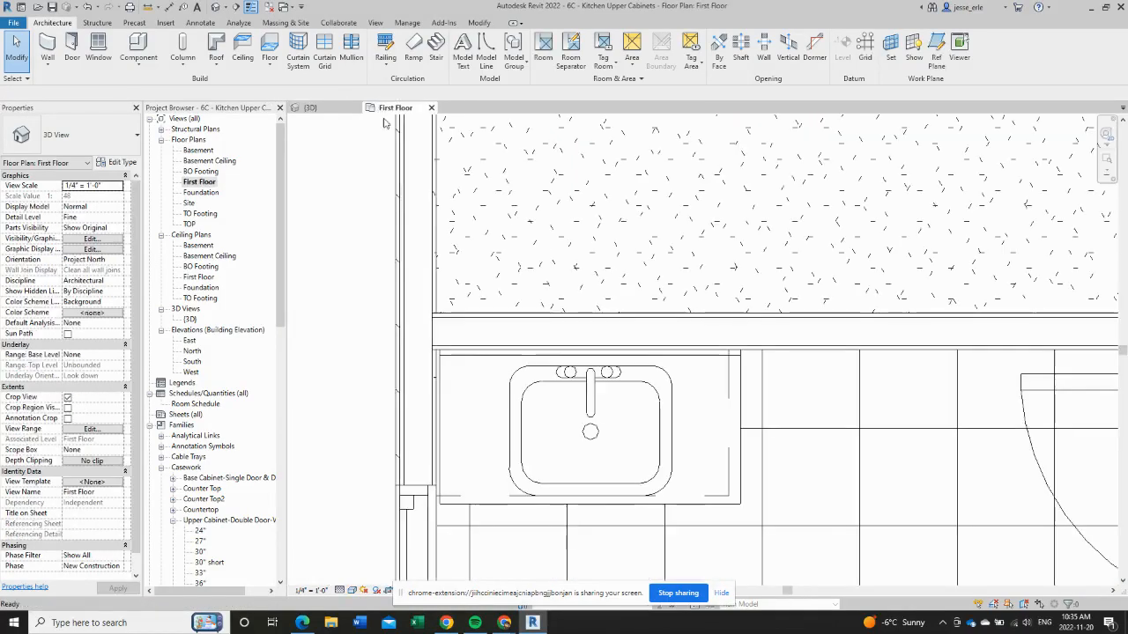
click(394, 108)
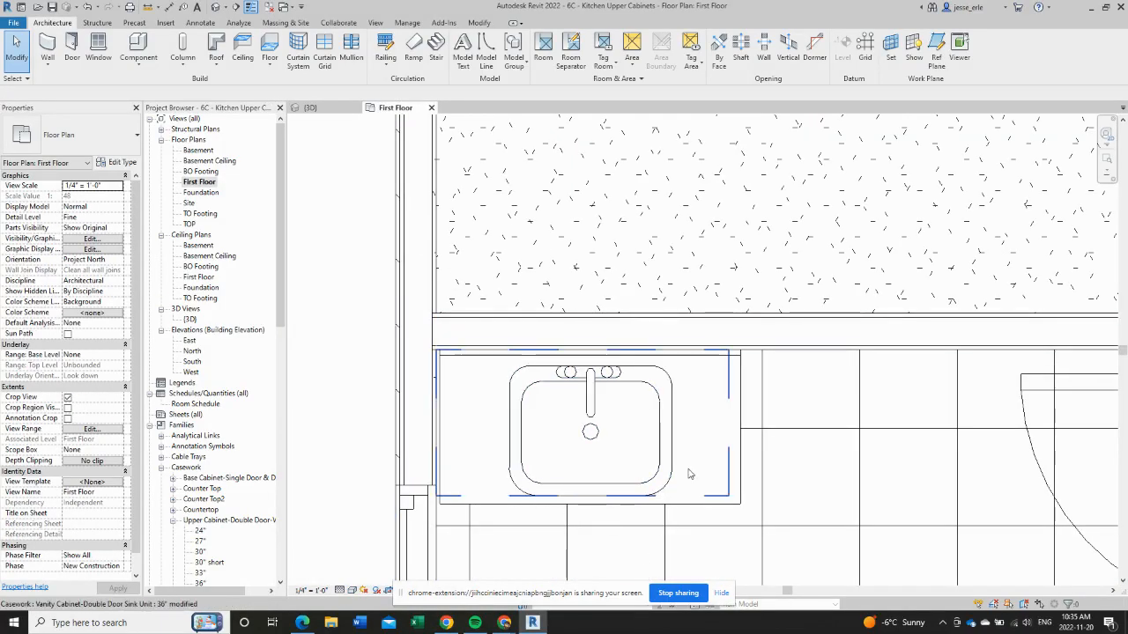